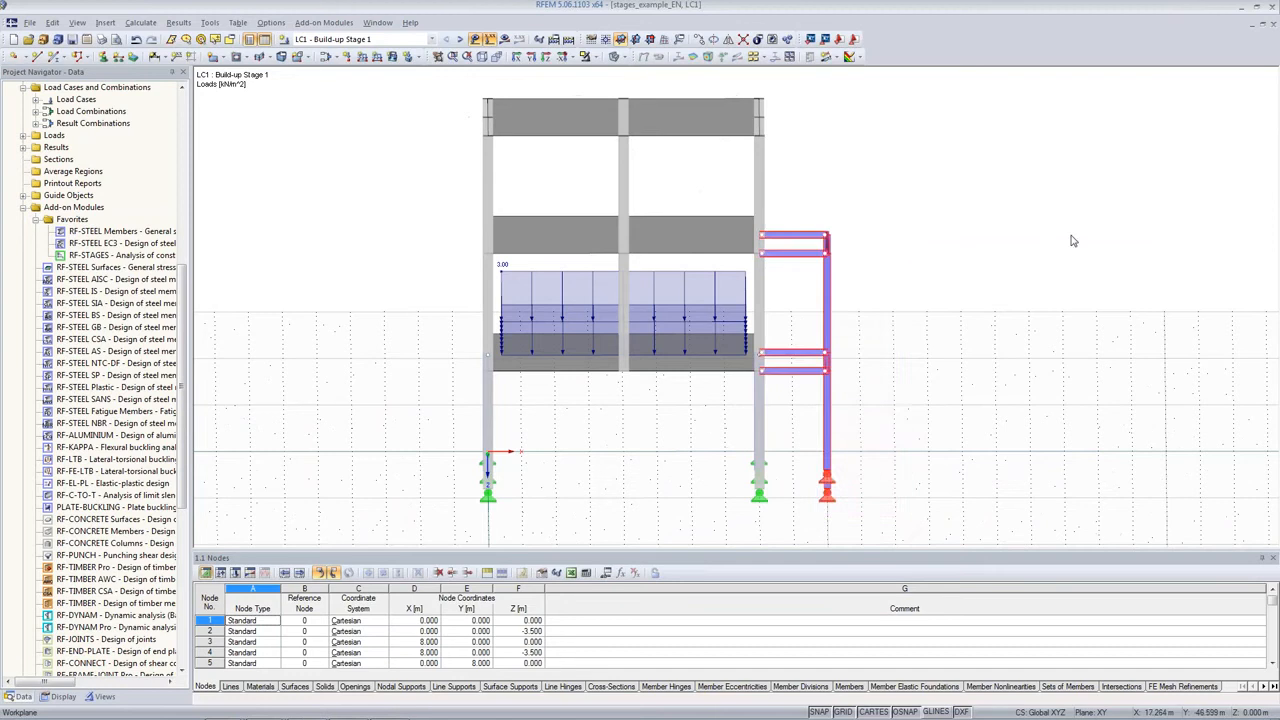
Examine the Build-up Stage load cases LC1 to LC3 on the building model in 3D, finishing on LC1.
{"action": "middle_click_drag", "start_coordinate": [1058, 262], "coordinate": [915, 278], "text": "ctrl"}
{"action": "left_click", "coordinate": [912, 276]}
{"action": "left_click", "coordinate": [368, 40]}
{"action": "left_click", "coordinate": [340, 50]}
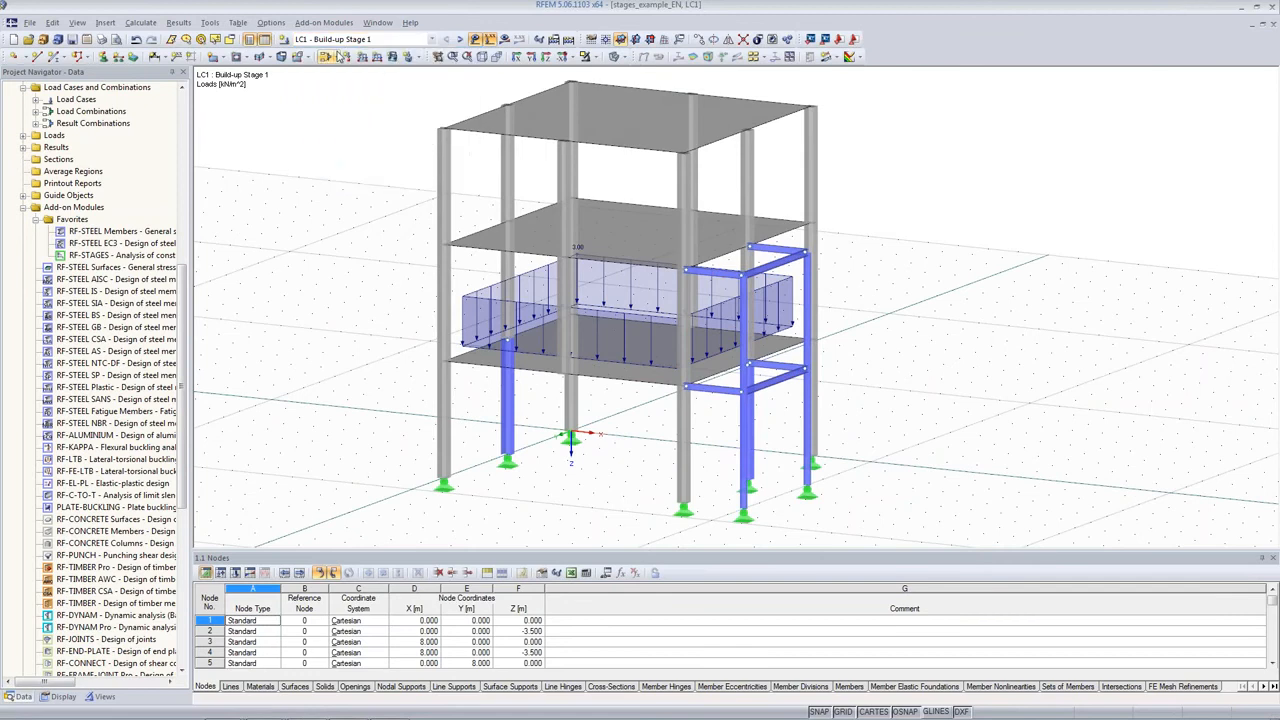
{"action": "left_click", "coordinate": [459, 39]}
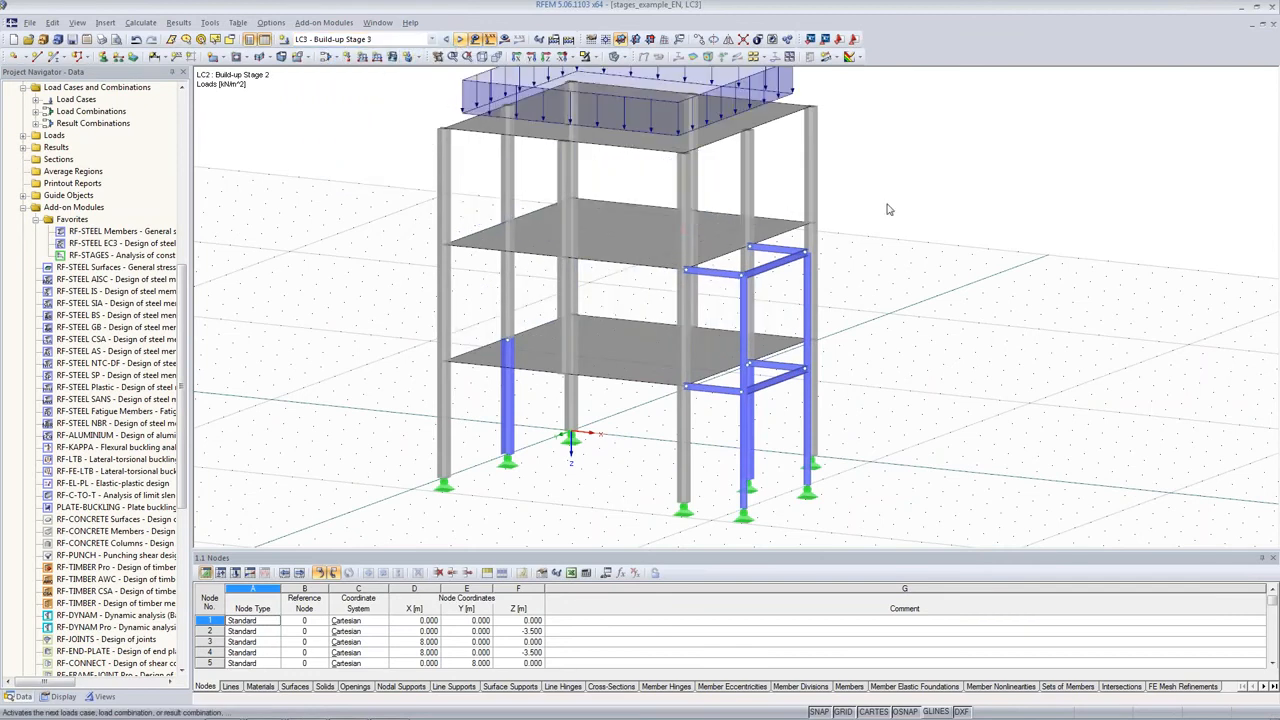
{"action": "middle_click_drag", "start_coordinate": [887, 203], "coordinate": [886, 231]}
{"action": "left_click", "coordinate": [407, 40]}
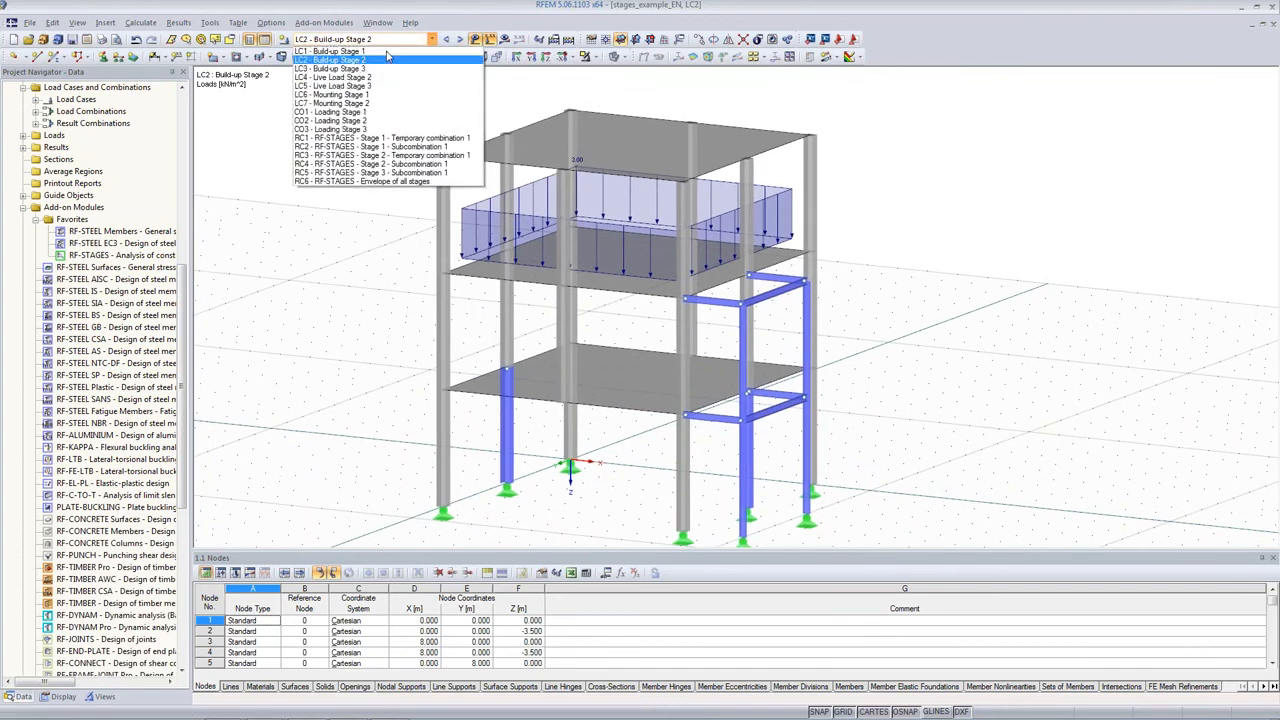
{"action": "left_click", "coordinate": [389, 52]}
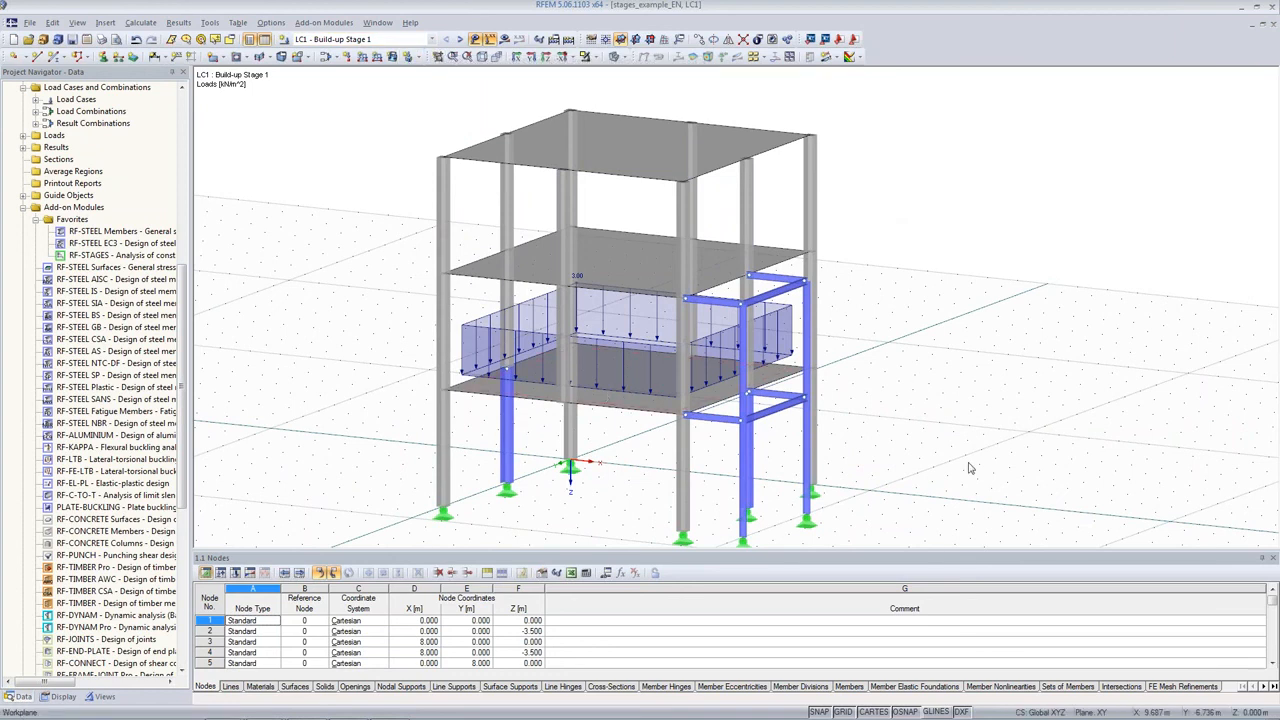
Highlight the parts of each construction stage in turn: the individual storeys, the side scaffold and the two temporary ground-floor columns.
{"action": "middle_click_drag", "start_coordinate": [968, 474], "coordinate": [972, 466], "text": "ctrl"}
{"action": "left_click_drag", "start_coordinate": [388, 348], "coordinate": [932, 522]}
{"action": "mouse_move", "coordinate": [958, 289]}
{"action": "middle_mouse_down", "text": "ctrl"}
{"action": "mouse_move", "coordinate": [1010, 300]}
{"action": "mouse_move", "coordinate": [958, 297]}
{"action": "middle_mouse_up", "text": "ctrl"}
{"action": "left_click_drag", "start_coordinate": [342, 220], "coordinate": [944, 430]}
{"action": "middle_click_drag", "start_coordinate": [925, 341], "coordinate": [874, 329], "text": "ctrl"}
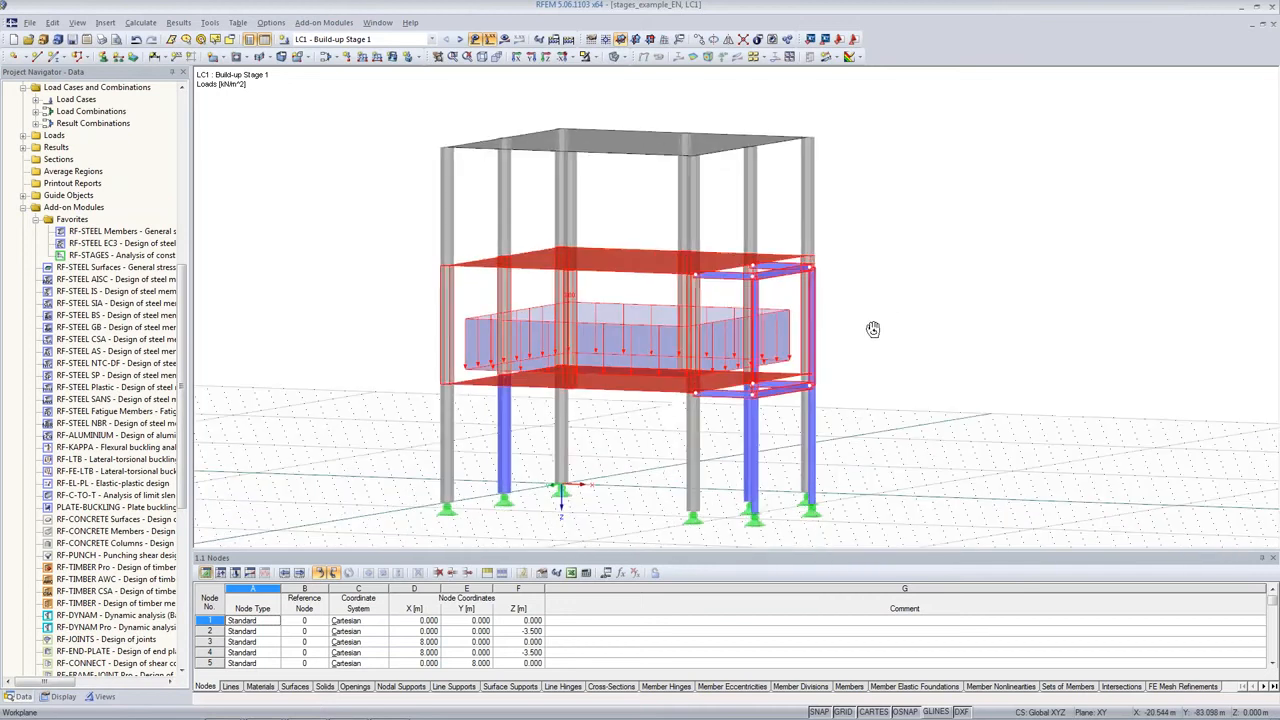
{"action": "left_click", "coordinate": [404, 101]}
{"action": "left_click_drag", "start_coordinate": [390, 88], "coordinate": [958, 290]}
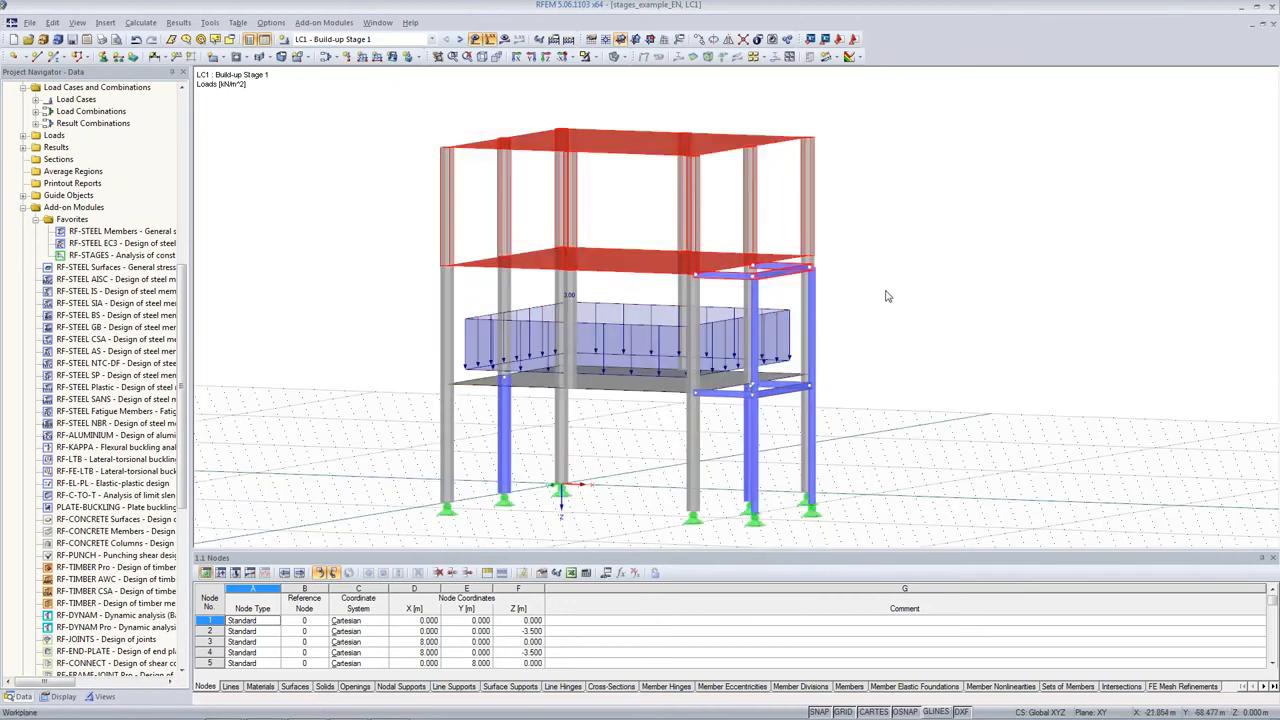
{"action": "middle_click_drag", "start_coordinate": [958, 290], "coordinate": [980, 340], "text": "ctrl"}
{"action": "left_click_drag", "start_coordinate": [912, 204], "coordinate": [788, 556]}
{"action": "middle_click_drag", "start_coordinate": [980, 281], "coordinate": [905, 290], "text": "ctrl"}
{"action": "left_click", "coordinate": [754, 461]}
{"action": "left_click", "coordinate": [502, 438], "text": "ctrl"}
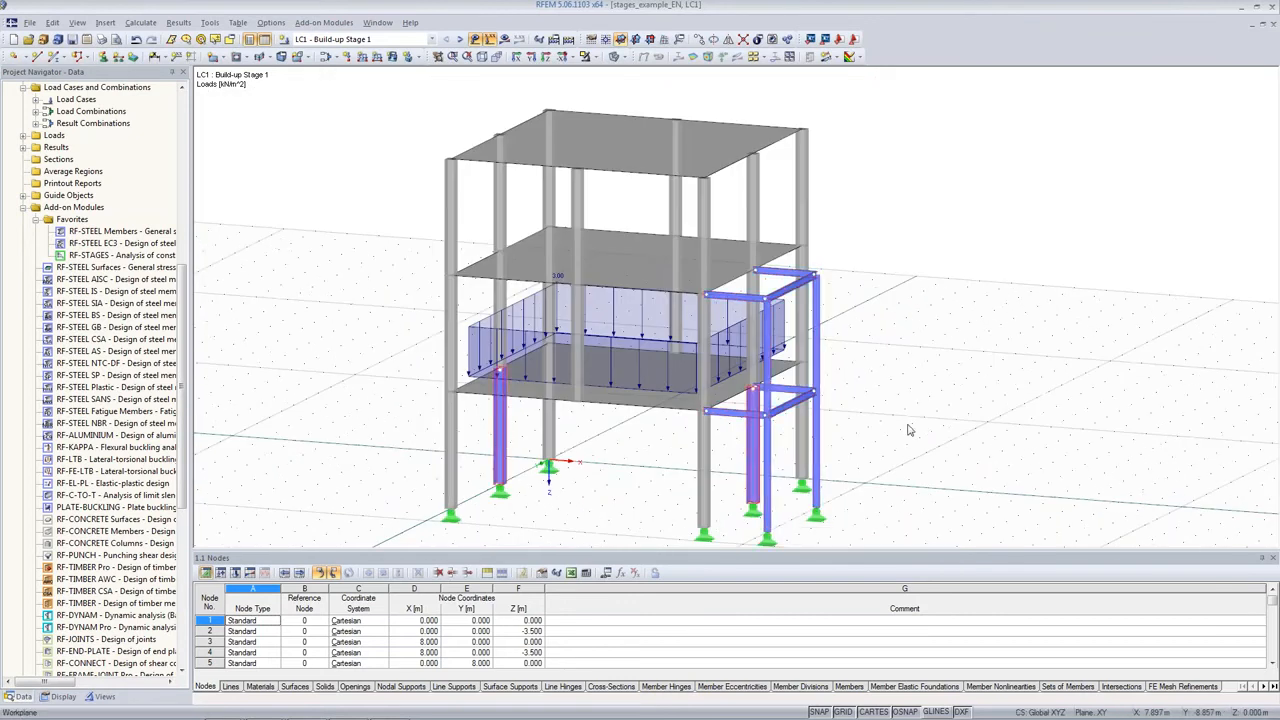
{"action": "middle_click_drag", "start_coordinate": [909, 431], "coordinate": [790, 425], "text": "ctrl"}
Examine the loads of the build-up load cases and of Mounting Stage load cases LC6 and LC7 on the model.
{"action": "left_click", "coordinate": [462, 324]}
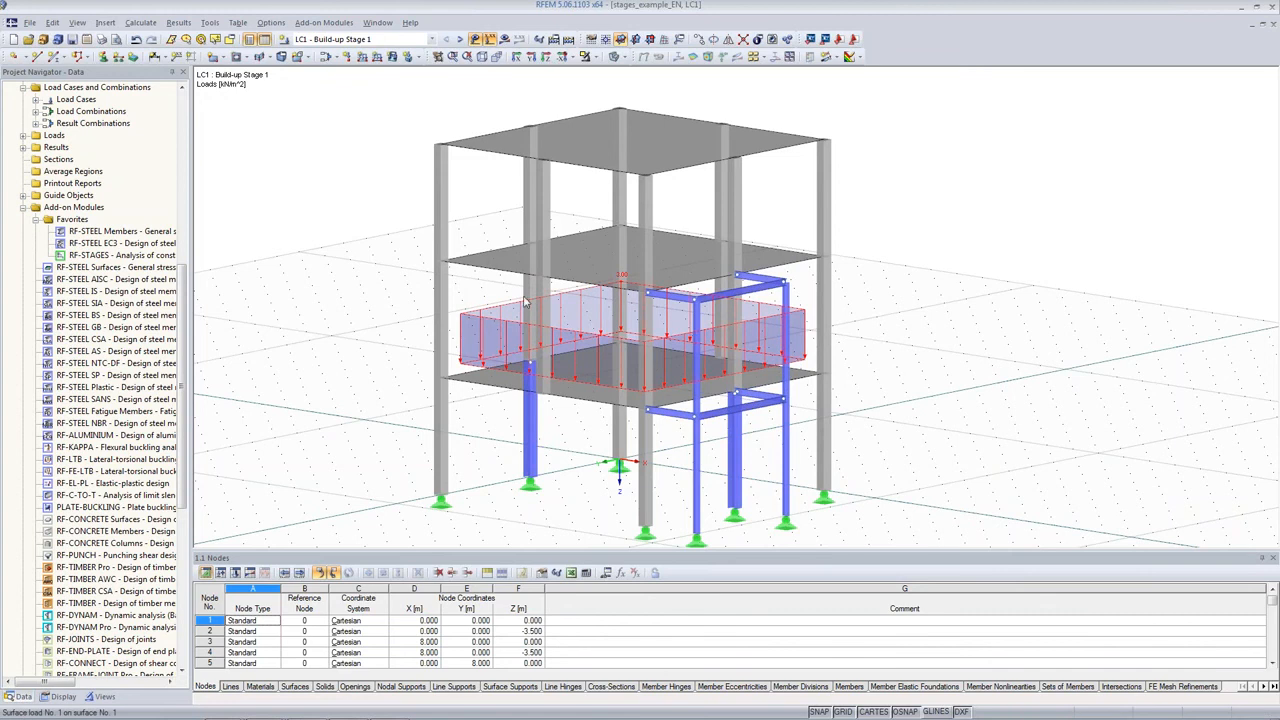
{"action": "left_click", "coordinate": [462, 40]}
{"action": "left_click", "coordinate": [462, 40]}
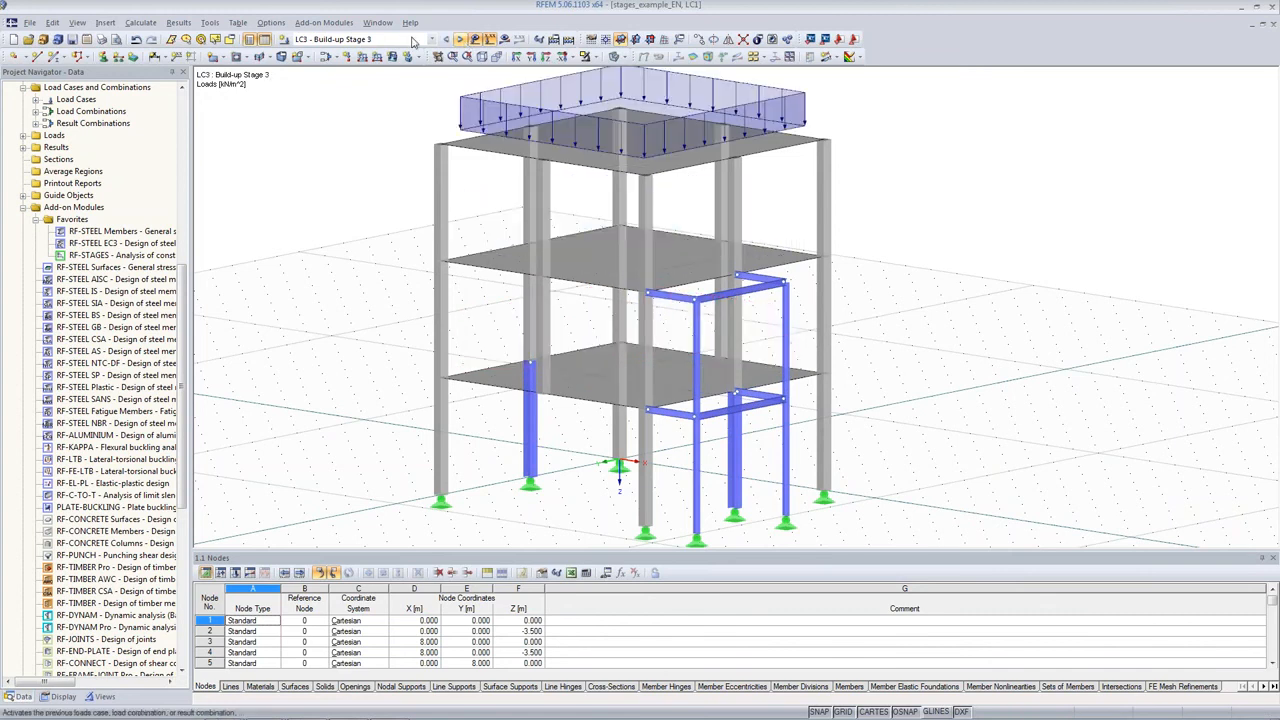
{"action": "left_click", "coordinate": [413, 40]}
{"action": "left_click", "coordinate": [331, 103]}
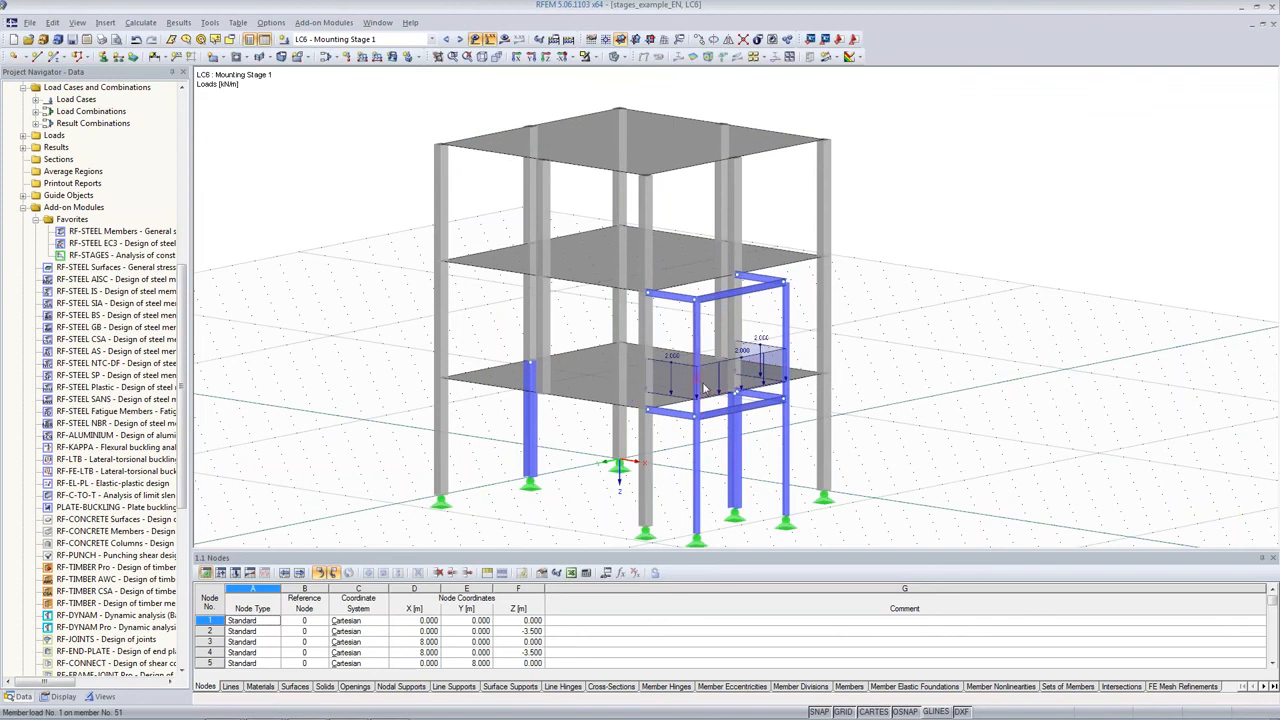
{"action": "left_click", "coordinate": [459, 39]}
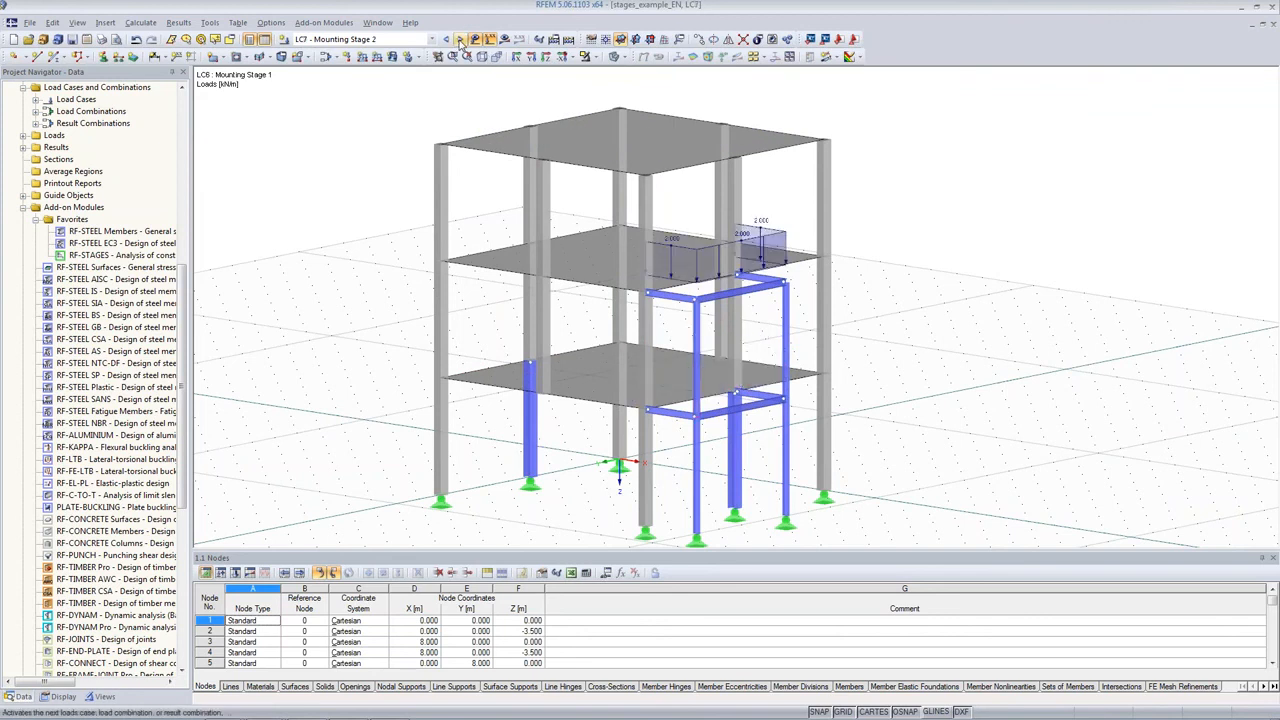
{"action": "left_click", "coordinate": [404, 40]}
{"action": "left_click", "coordinate": [404, 42]}
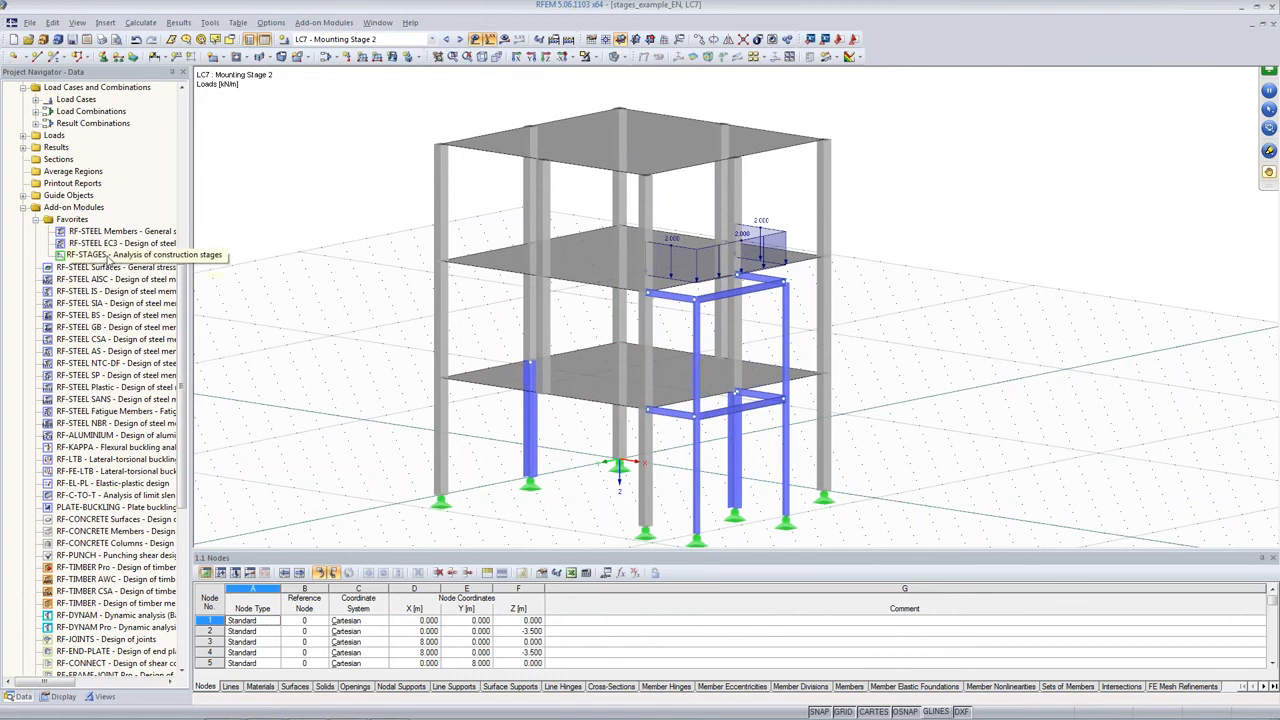
Open the RF-STAGES add-on module and add construction stages 2 and 3 to the existing stages.
{"action": "scroll", "coordinate": [111, 261], "scroll_direction": "down", "scroll_amount": 1}
{"action": "scroll", "coordinate": [474, 266], "scroll_direction": "down", "scroll_amount": 2}
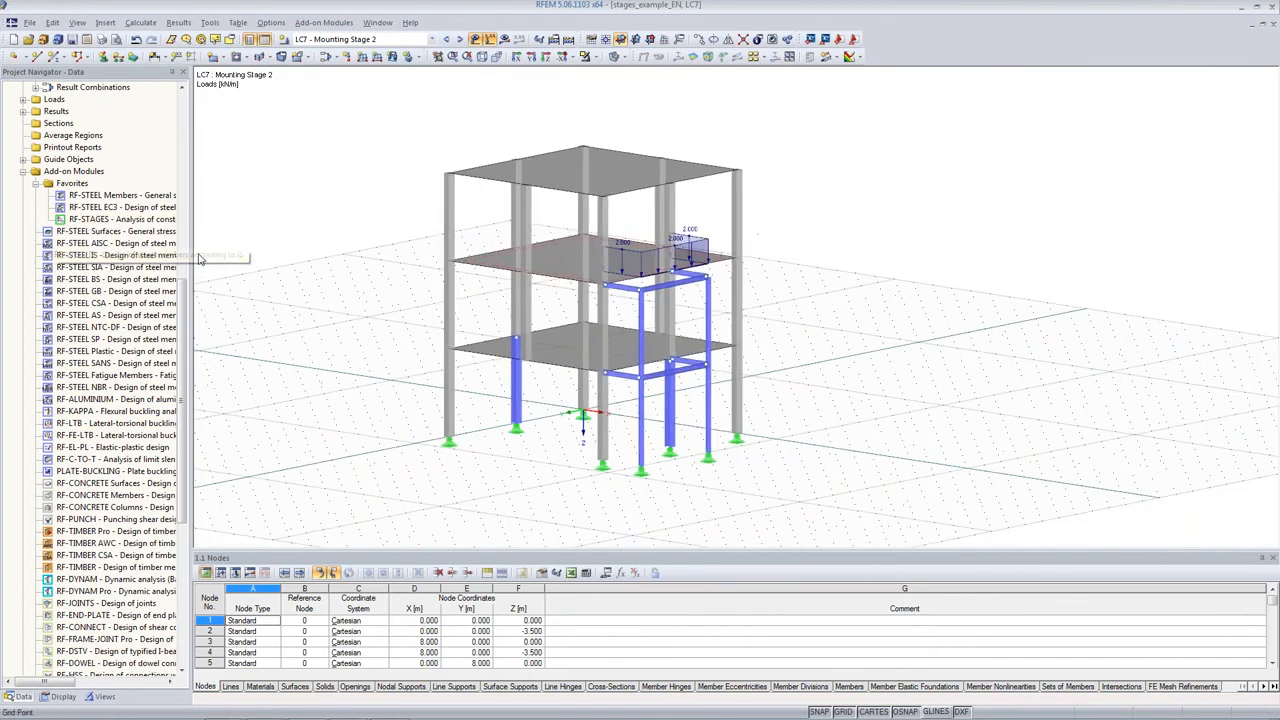
{"action": "double_click", "coordinate": [135, 218]}
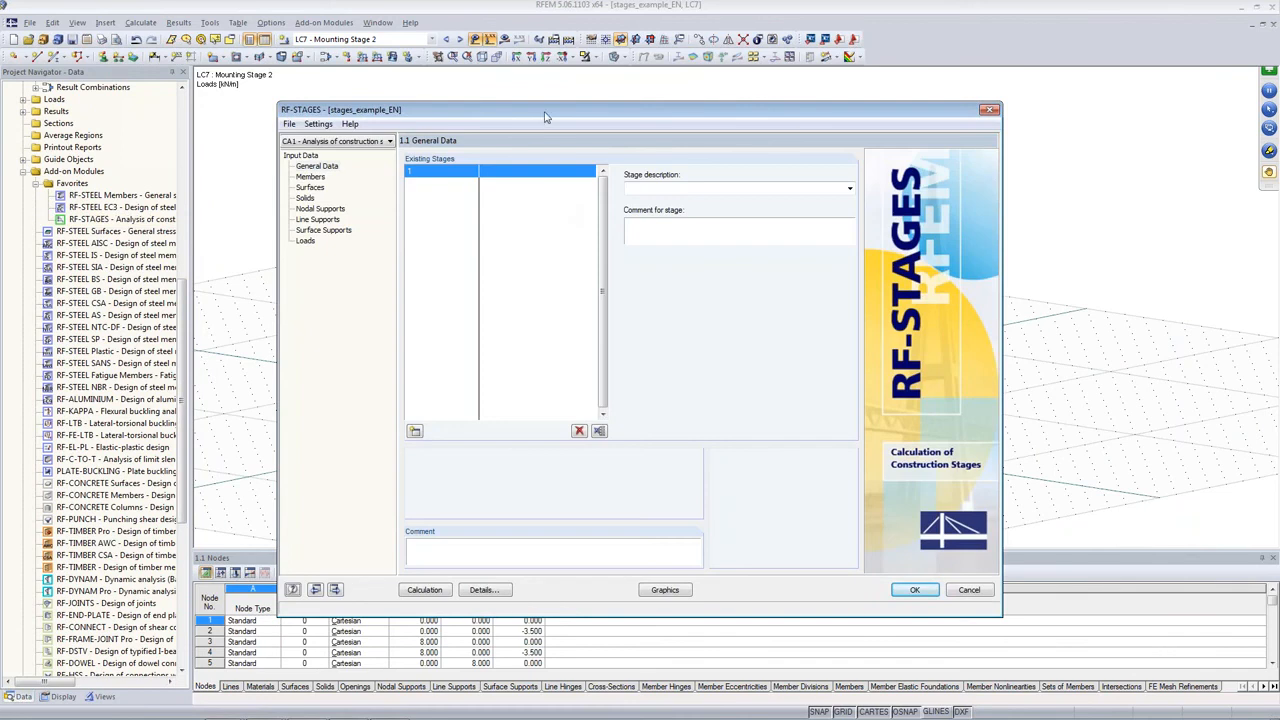
{"action": "left_click", "coordinate": [331, 171]}
{"action": "left_click", "coordinate": [338, 268]}
{"action": "left_click", "coordinate": [414, 431]}
{"action": "left_click", "coordinate": [414, 431]}
Set the descriptions of the three stages to Construction Stage 1, Construction Stage 2 and Construction Stage 3.
{"action": "left_click", "coordinate": [433, 174]}
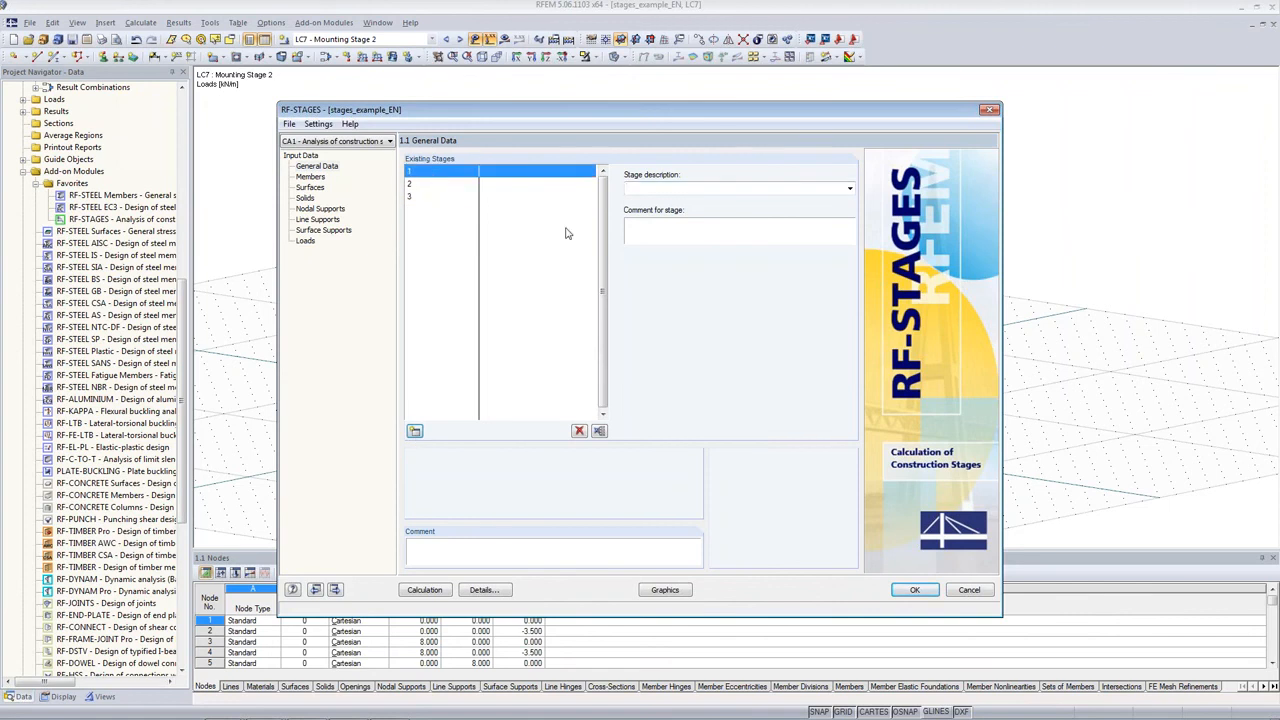
{"action": "left_click", "coordinate": [850, 188]}
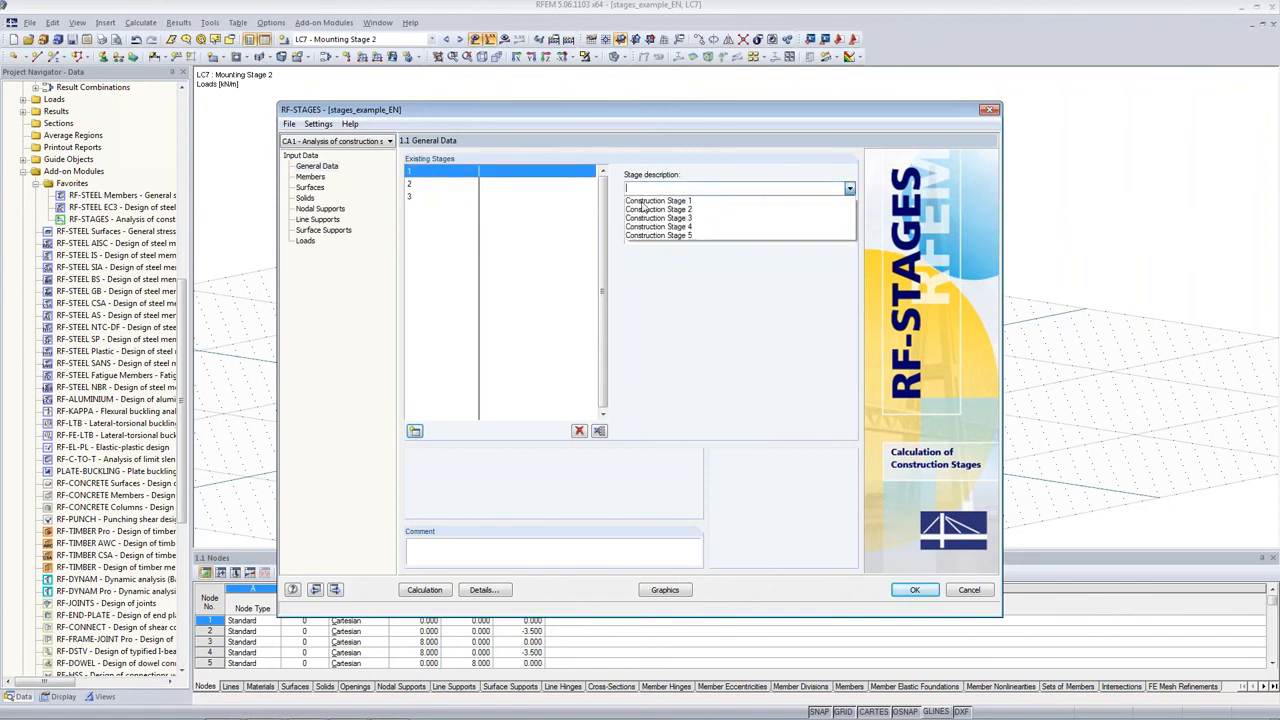
{"action": "left_click", "coordinate": [689, 203]}
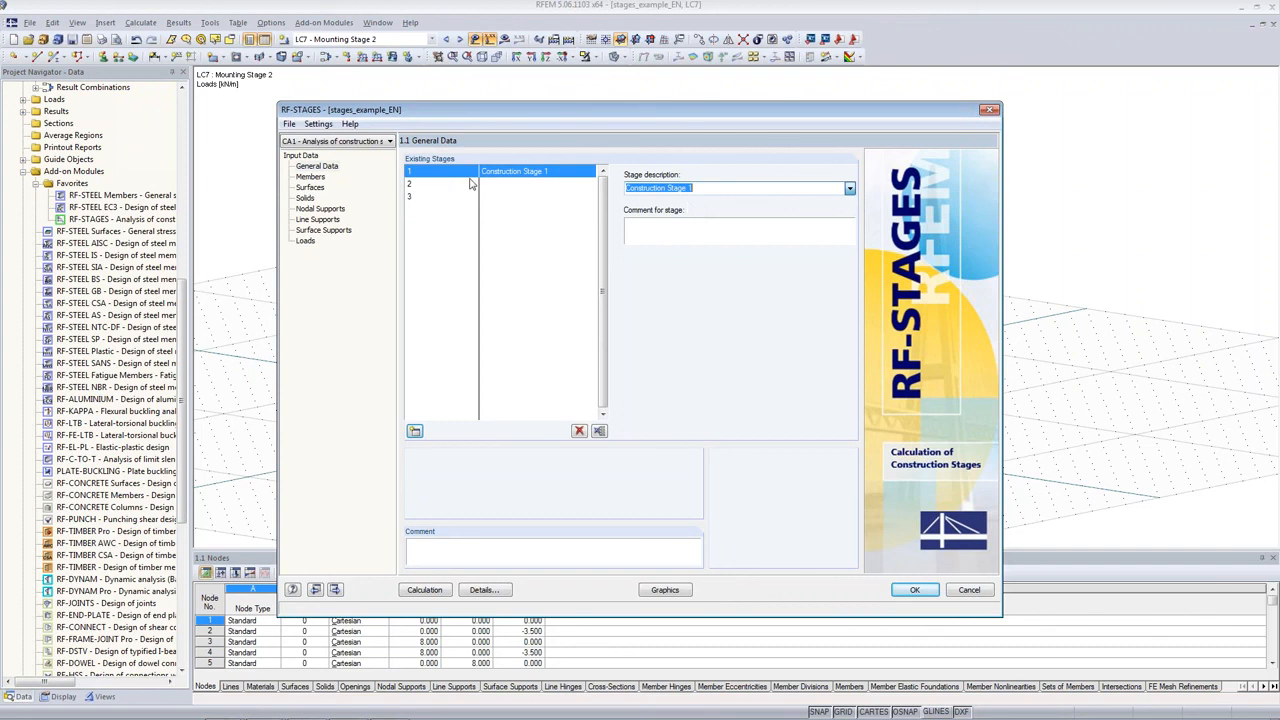
{"action": "left_click", "coordinate": [540, 186]}
{"action": "left_click", "coordinate": [849, 188]}
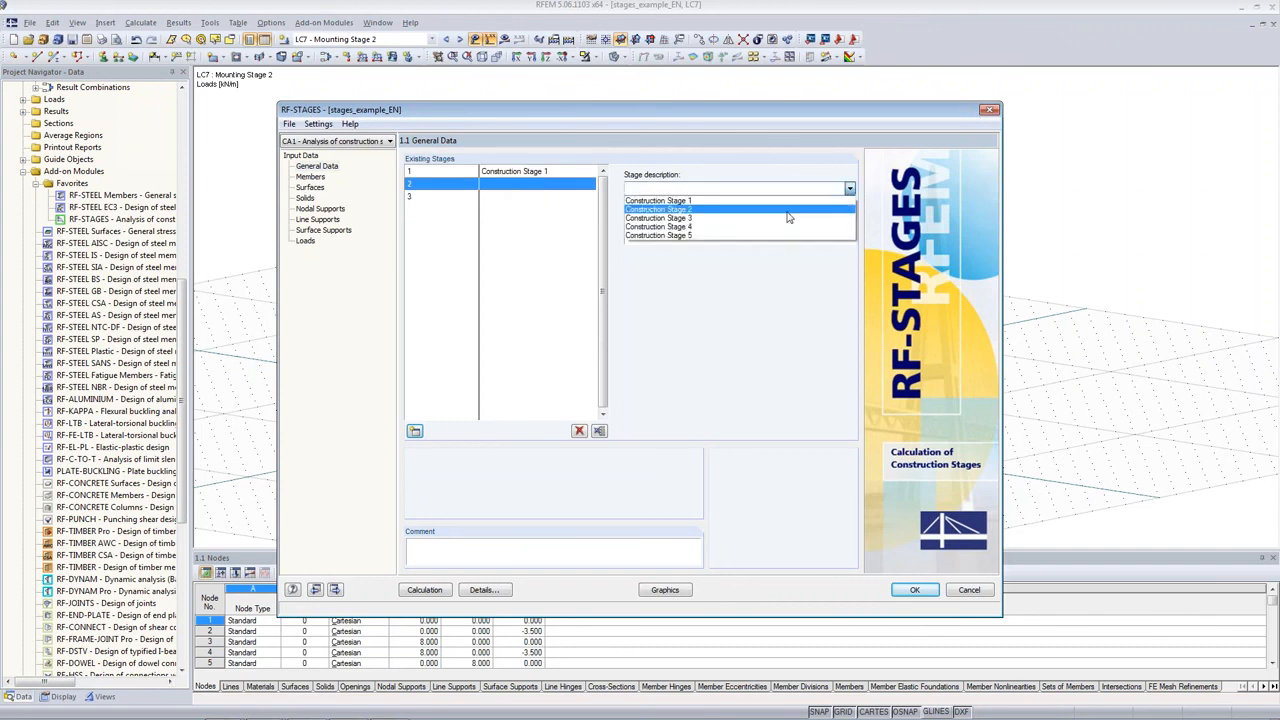
{"action": "left_click", "coordinate": [791, 214]}
{"action": "left_click", "coordinate": [545, 197]}
{"action": "left_click", "coordinate": [849, 190]}
{"action": "left_click", "coordinate": [813, 218]}
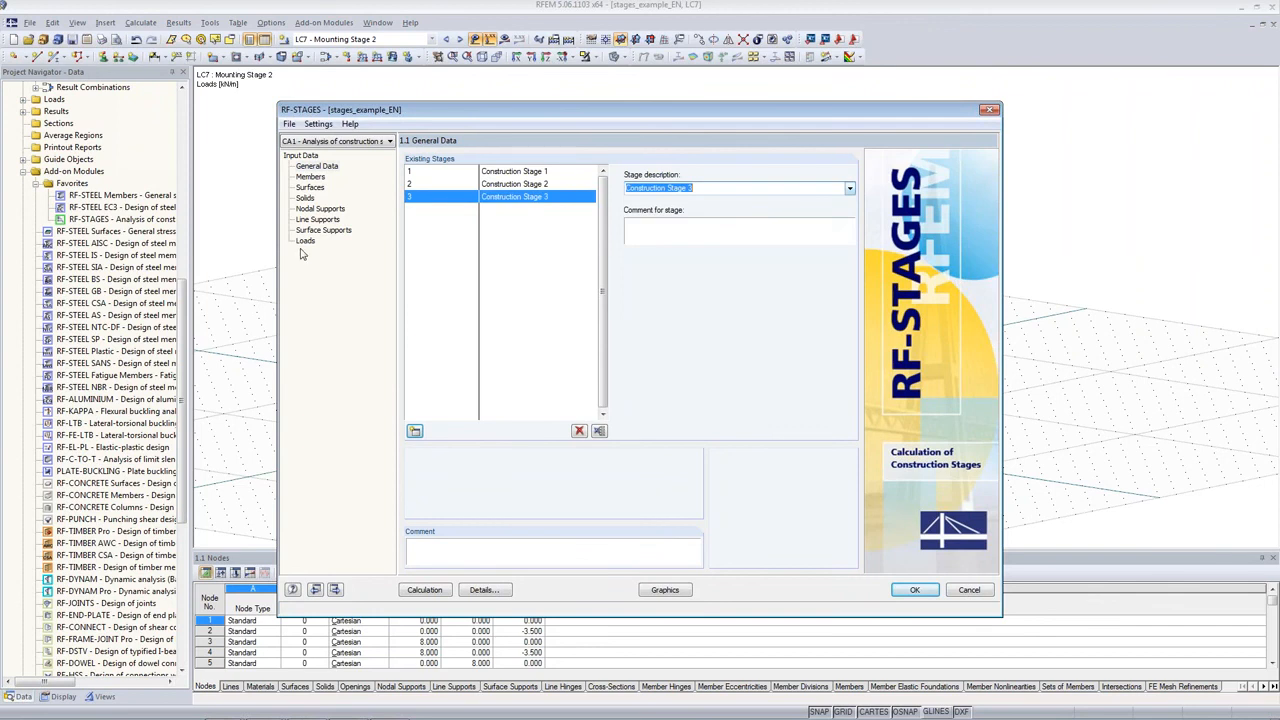
Assign the ground-floor columns and lower scaffold members 1-4,46,48-53 to Construction Stage 1 by picking them in the model.
{"action": "left_click", "coordinate": [310, 179]}
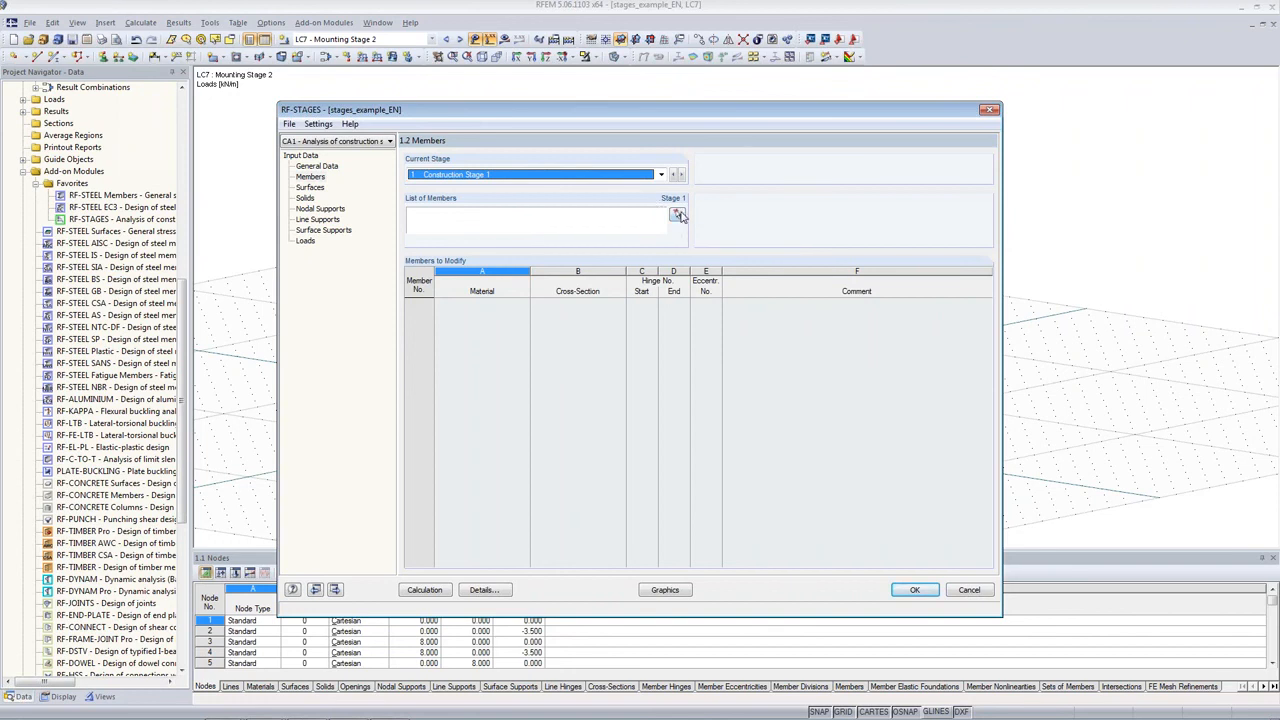
{"action": "left_click", "coordinate": [433, 175]}
{"action": "left_click", "coordinate": [433, 175]}
{"action": "left_click", "coordinate": [677, 216]}
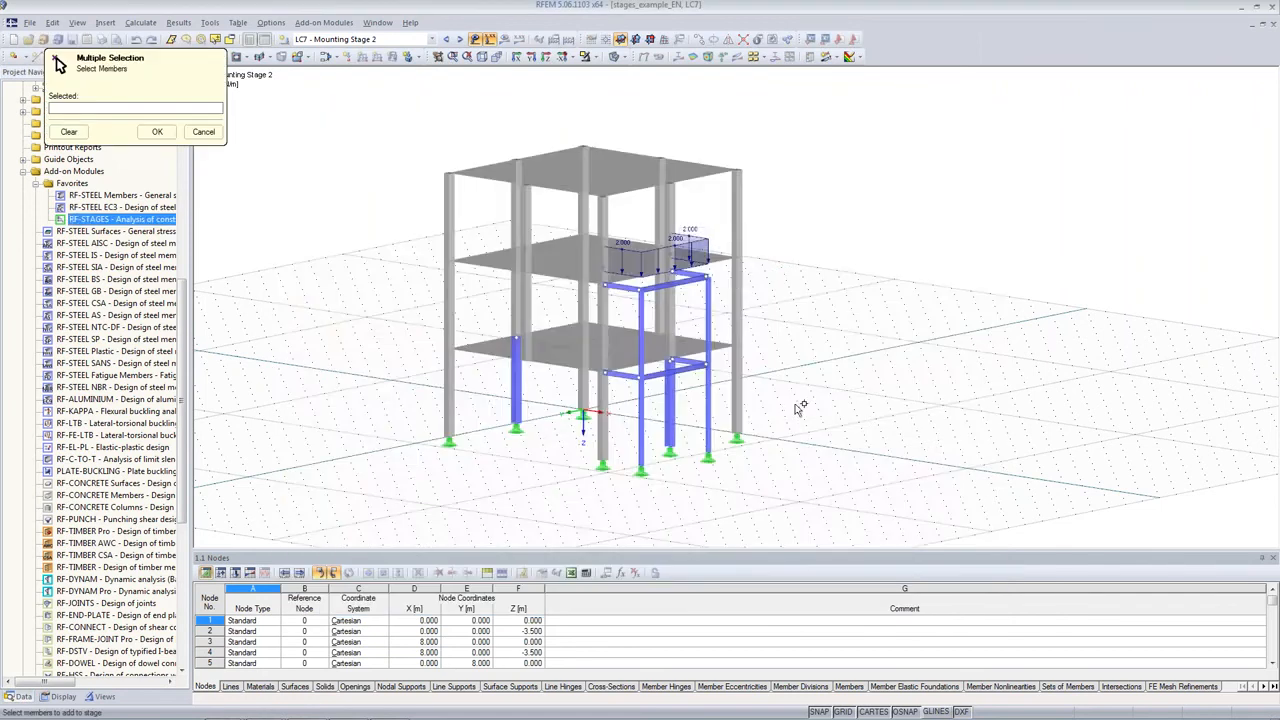
{"action": "middle_click_drag", "start_coordinate": [754, 406], "coordinate": [862, 392]}
{"action": "left_click_drag", "start_coordinate": [847, 391], "coordinate": [392, 473]}
{"action": "middle_click_drag", "start_coordinate": [925, 278], "coordinate": [834, 309]}
{"action": "left_click", "coordinate": [717, 371]}
{"action": "middle_click_drag", "start_coordinate": [717, 371], "coordinate": [816, 398]}
{"action": "left_click", "coordinate": [157, 131]}
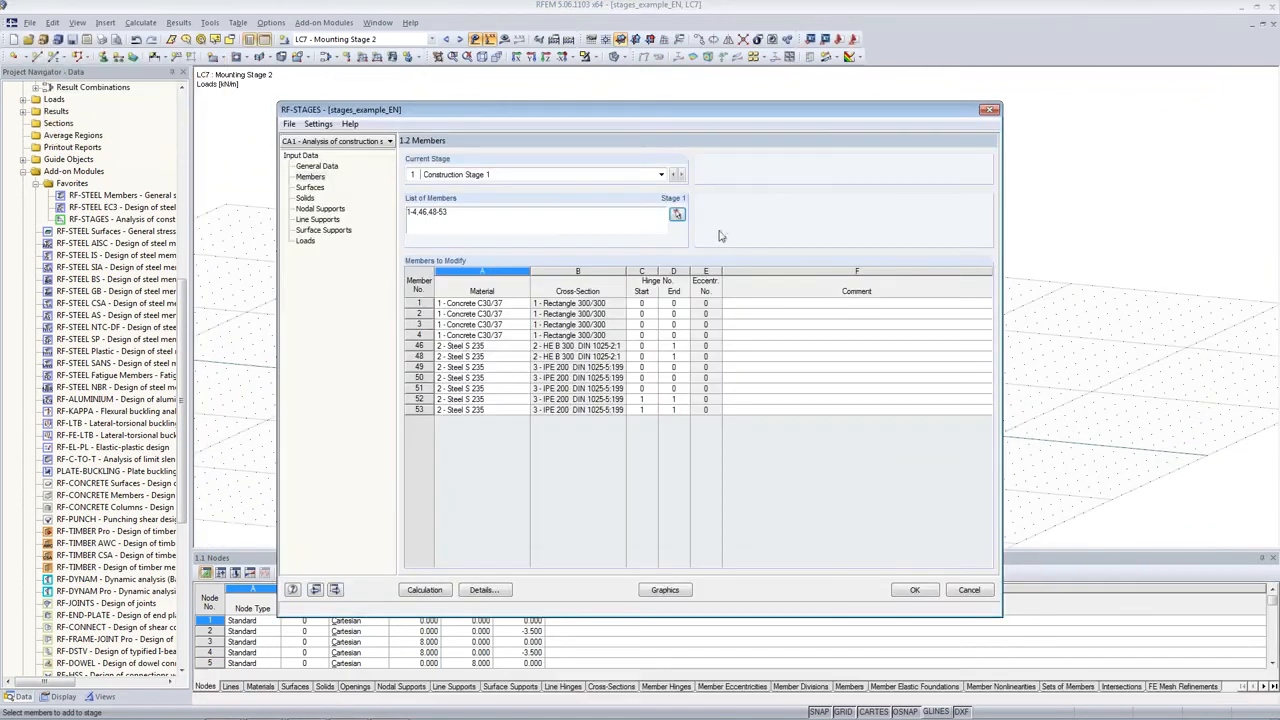
Assign the second-storey columns and upper scaffold members 13-16,37,42-44,54-58 to Construction Stage 2 by picking them in the model.
{"action": "left_click", "coordinate": [682, 175]}
{"action": "left_click", "coordinate": [677, 214]}
{"action": "middle_click_drag", "start_coordinate": [846, 498], "coordinate": [901, 248], "text": "ctrl"}
{"action": "left_click_drag", "start_coordinate": [885, 244], "coordinate": [478, 400]}
{"action": "left_click_drag", "start_coordinate": [791, 188], "coordinate": [452, 228]}
{"action": "middle_click_drag", "start_coordinate": [914, 86], "coordinate": [882, 288], "text": "ctrl"}
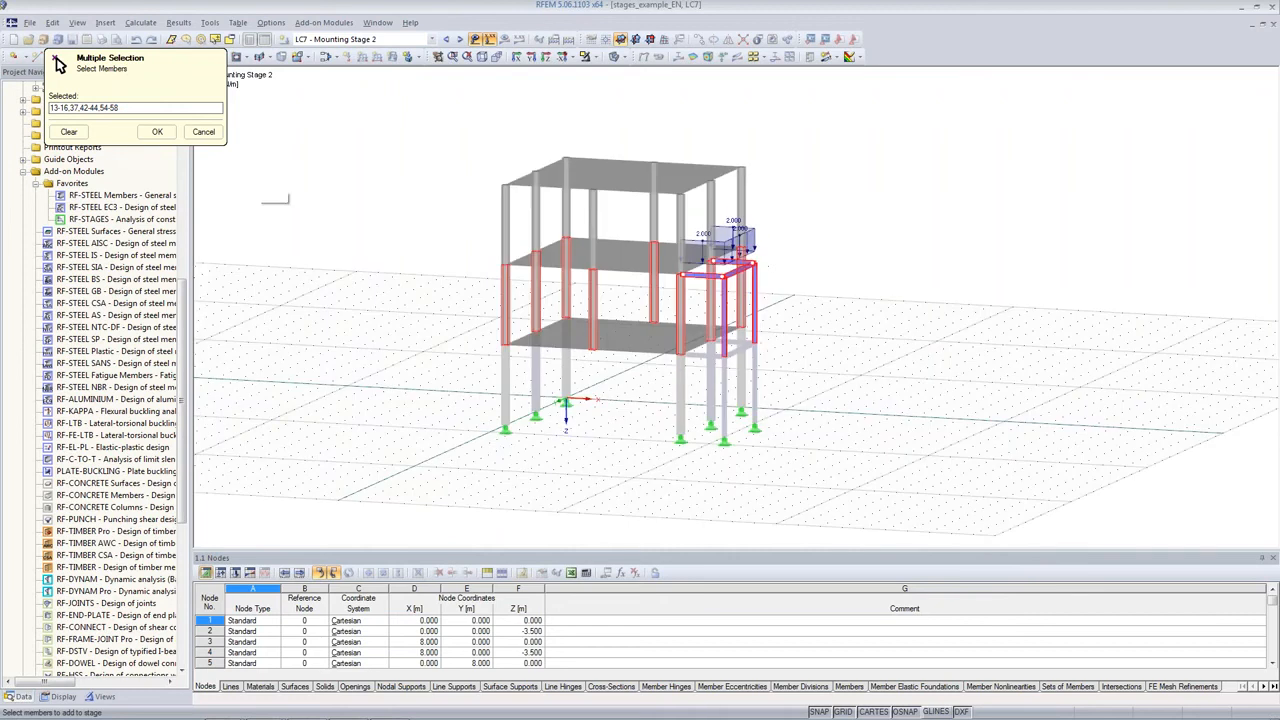
{"action": "left_click", "coordinate": [160, 132]}
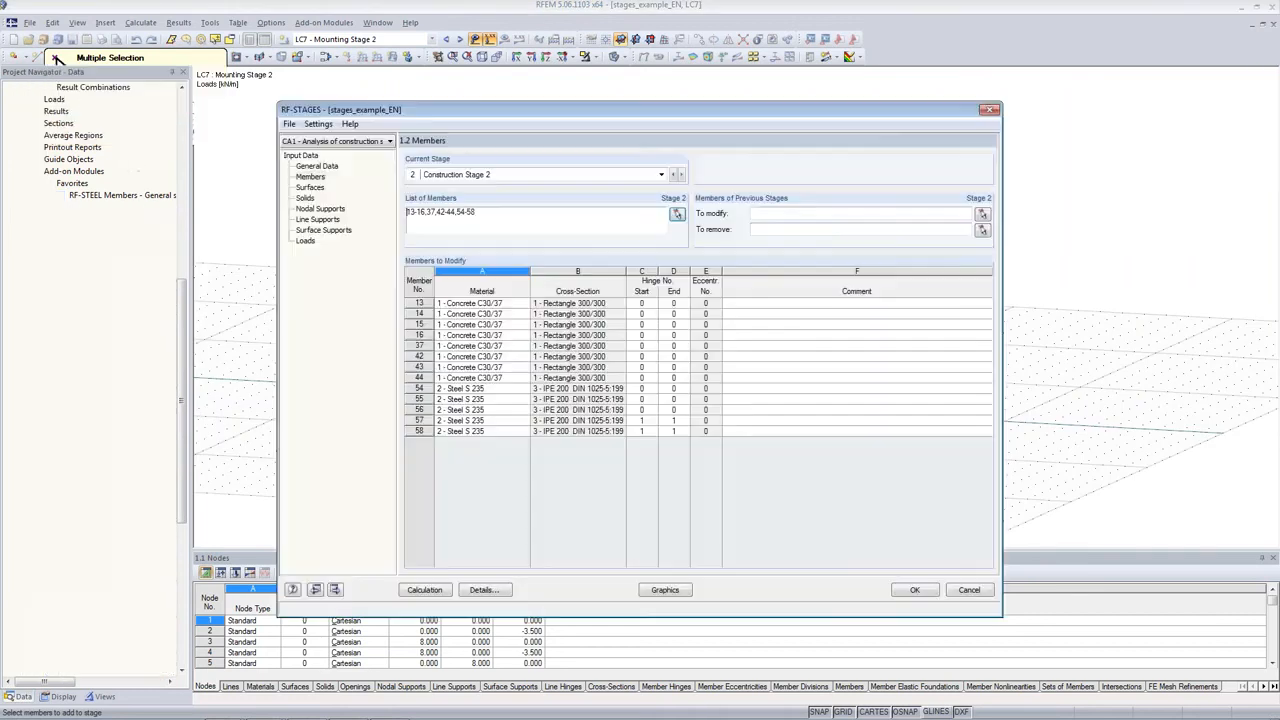
Set the temporary ground-floor columns, members 46 and 48, as previous-stage members to remove in Construction Stage 2.
{"action": "left_click", "coordinate": [982, 230]}
{"action": "middle_click_drag", "start_coordinate": [760, 420], "coordinate": [766, 459], "text": "ctrl"}
{"action": "left_click", "coordinate": [710, 398]}
{"action": "left_click", "coordinate": [553, 360]}
{"action": "middle_click_drag", "start_coordinate": [903, 360], "coordinate": [908, 329], "text": "ctrl"}
{"action": "left_click", "coordinate": [157, 132]}
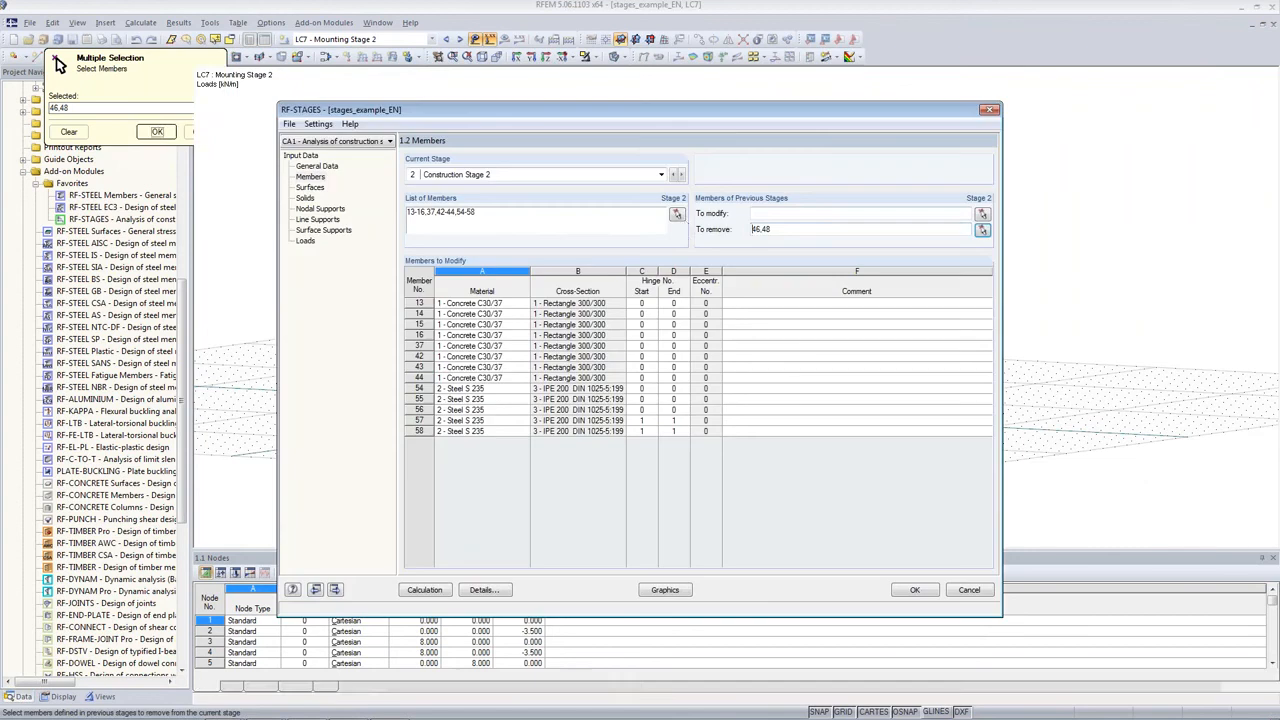
Assign the top-storey columns, members 25-28,38-41, to Construction Stage 3.
{"action": "left_click", "coordinate": [683, 174]}
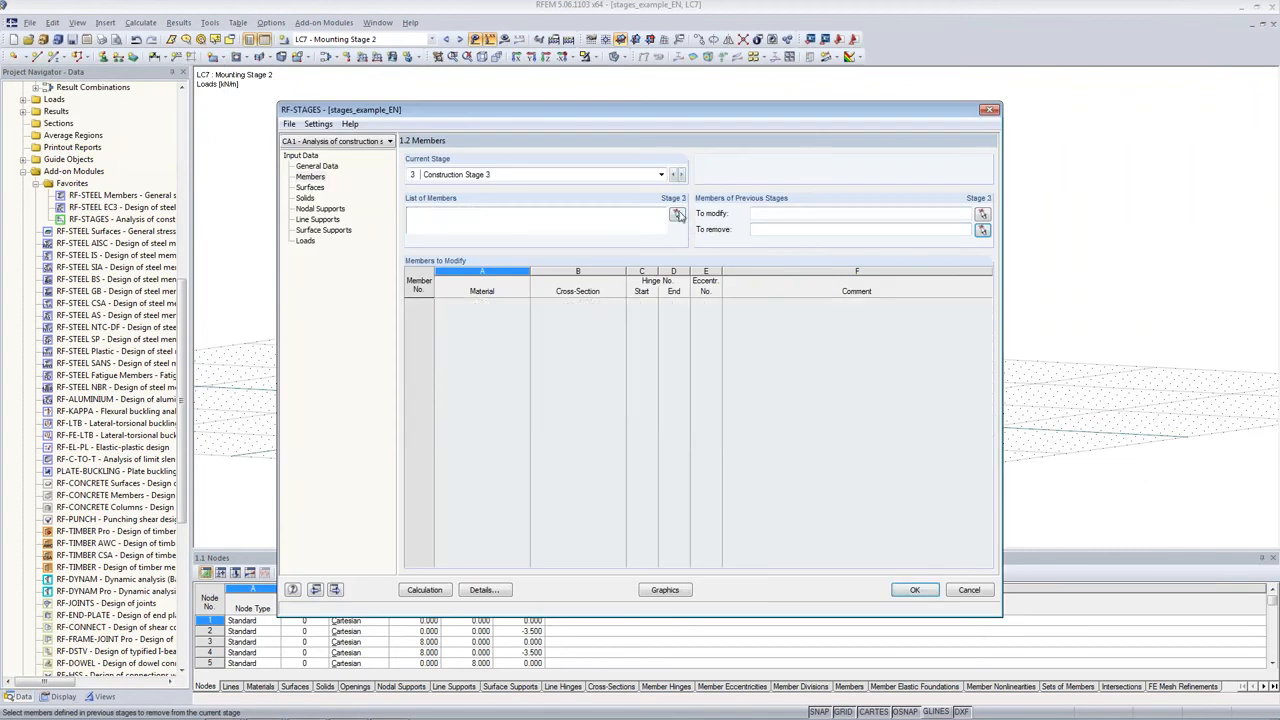
{"action": "left_click", "coordinate": [677, 214]}
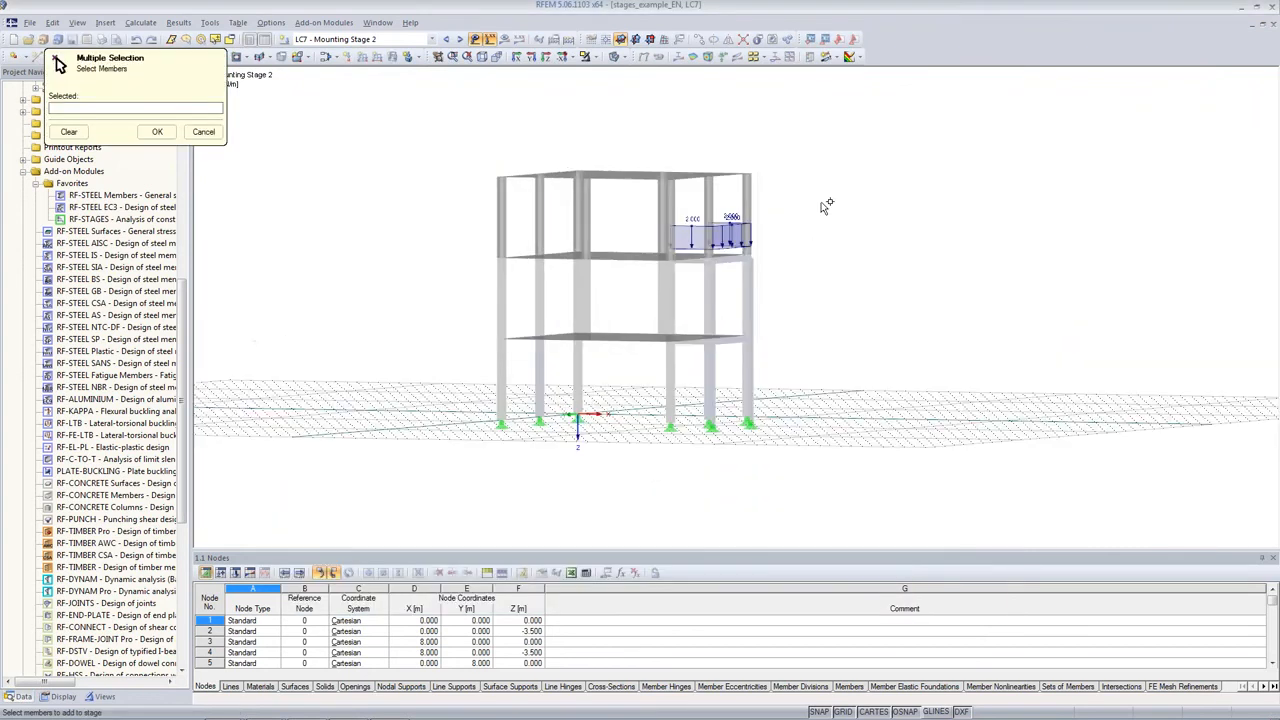
{"action": "left_click_drag", "start_coordinate": [494, 228], "coordinate": [791, 214]}
{"action": "left_click", "coordinate": [157, 132]}
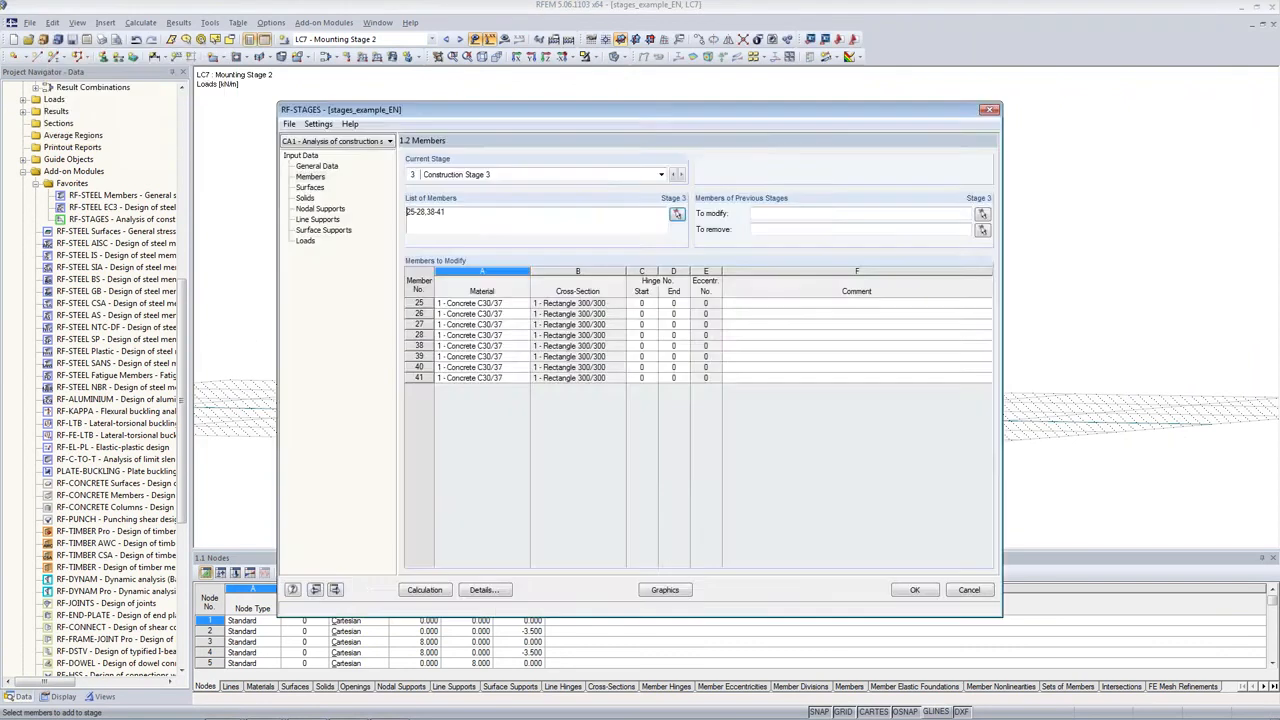
Set all scaffold members 49-58 as previous-stage members to remove in Construction Stage 3.
{"action": "left_click", "coordinate": [981, 230]}
{"action": "middle_click_drag", "start_coordinate": [825, 358], "coordinate": [906, 380], "text": "ctrl"}
{"action": "left_click_drag", "start_coordinate": [845, 200], "coordinate": [738, 446]}
{"action": "middle_click_drag", "start_coordinate": [974, 217], "coordinate": [547, 268], "text": "ctrl"}
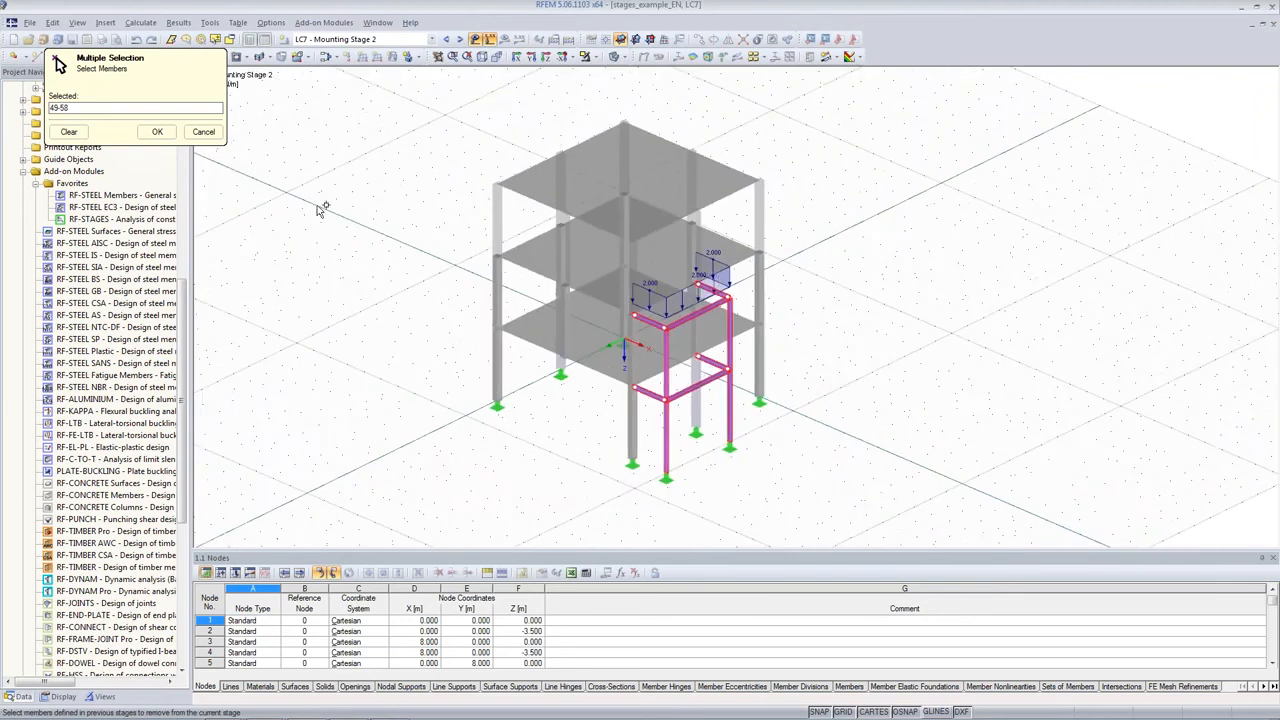
{"action": "left_click", "coordinate": [157, 132]}
Move the RF-STAGES dialog clear of the model and check the members highlighted for each of the three construction stages.
{"action": "left_click_drag", "start_coordinate": [665, 113], "coordinate": [1181, 114]}
{"action": "left_click_drag", "start_coordinate": [995, 219], "coordinate": [883, 221]}
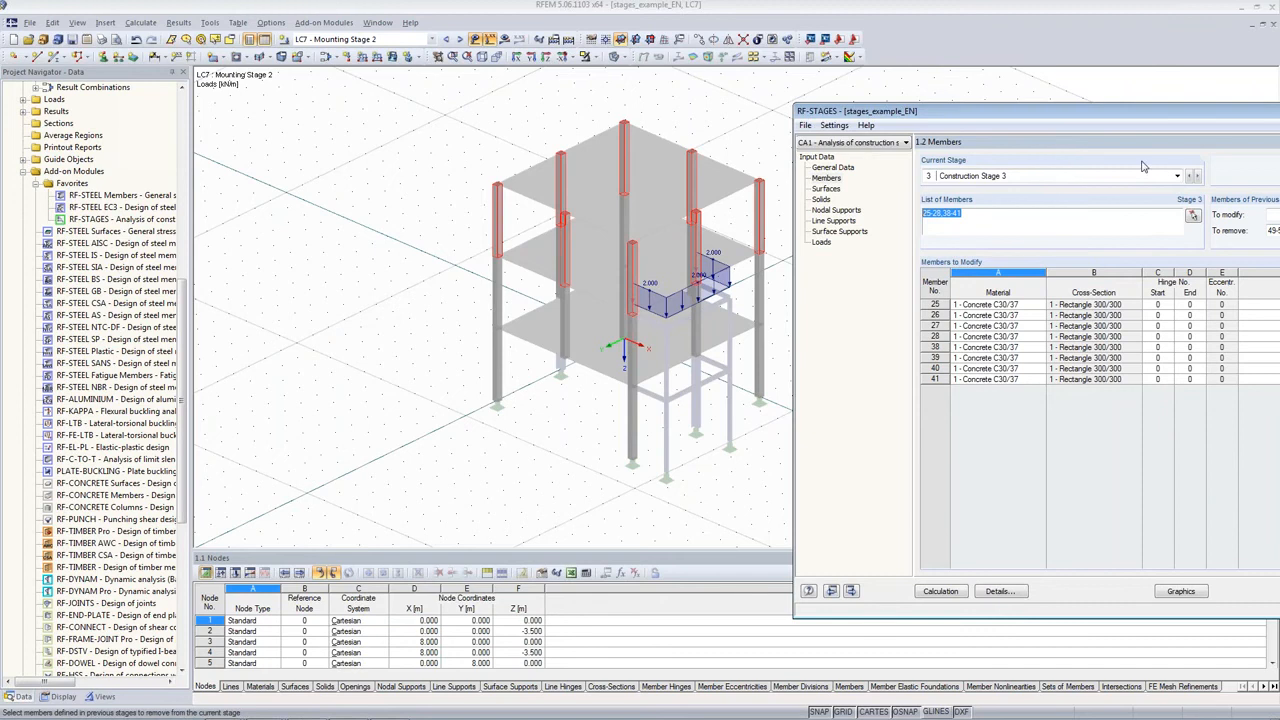
{"action": "left_click", "coordinate": [1189, 177]}
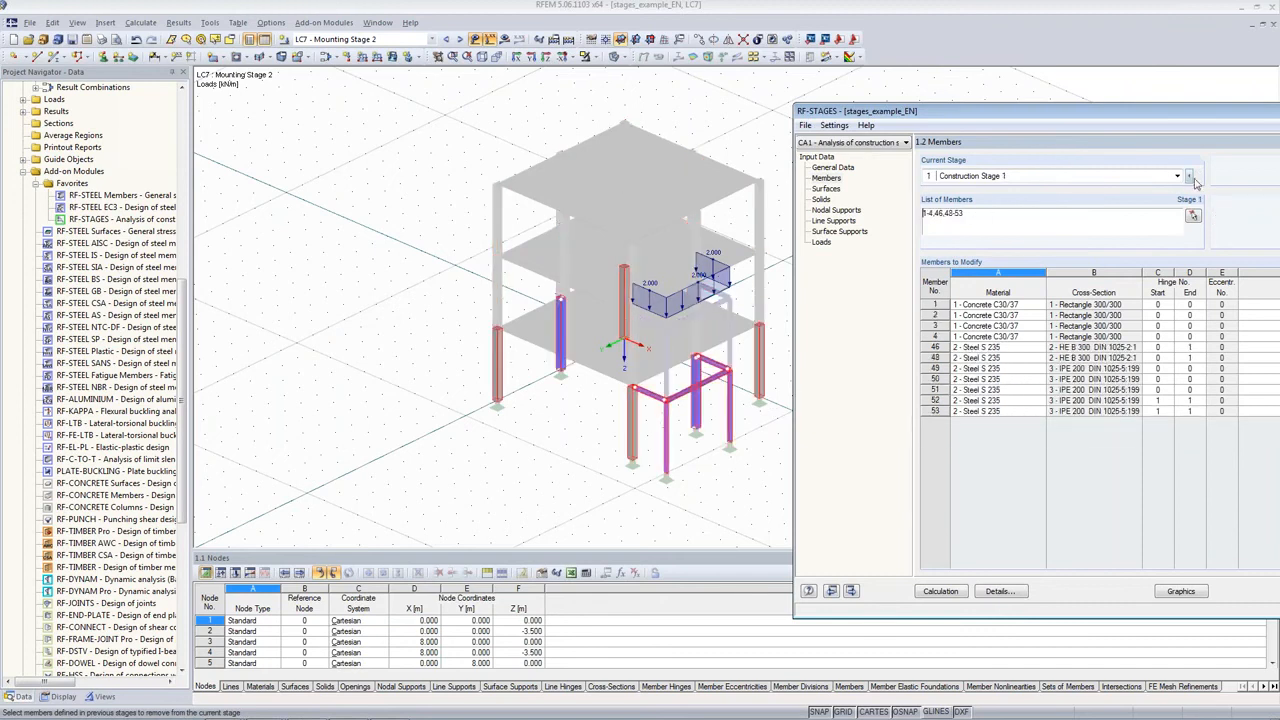
{"action": "left_click", "coordinate": [1197, 176]}
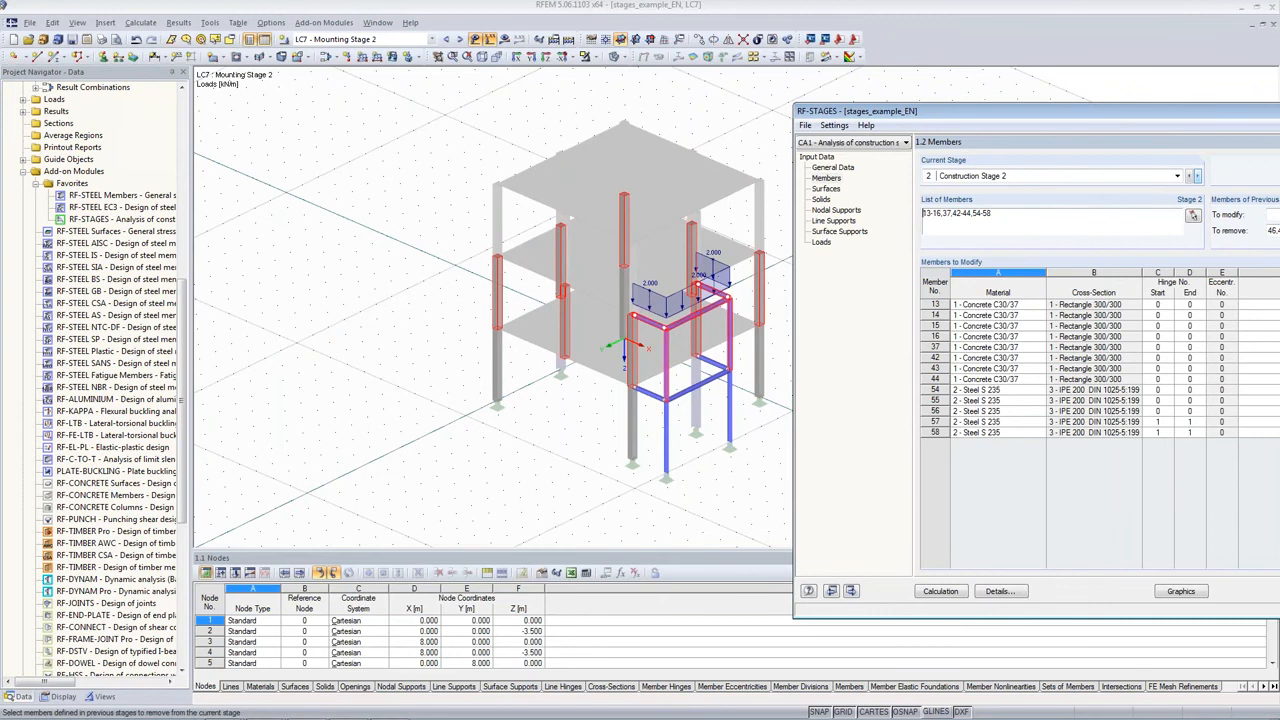
{"action": "left_click", "coordinate": [1197, 176]}
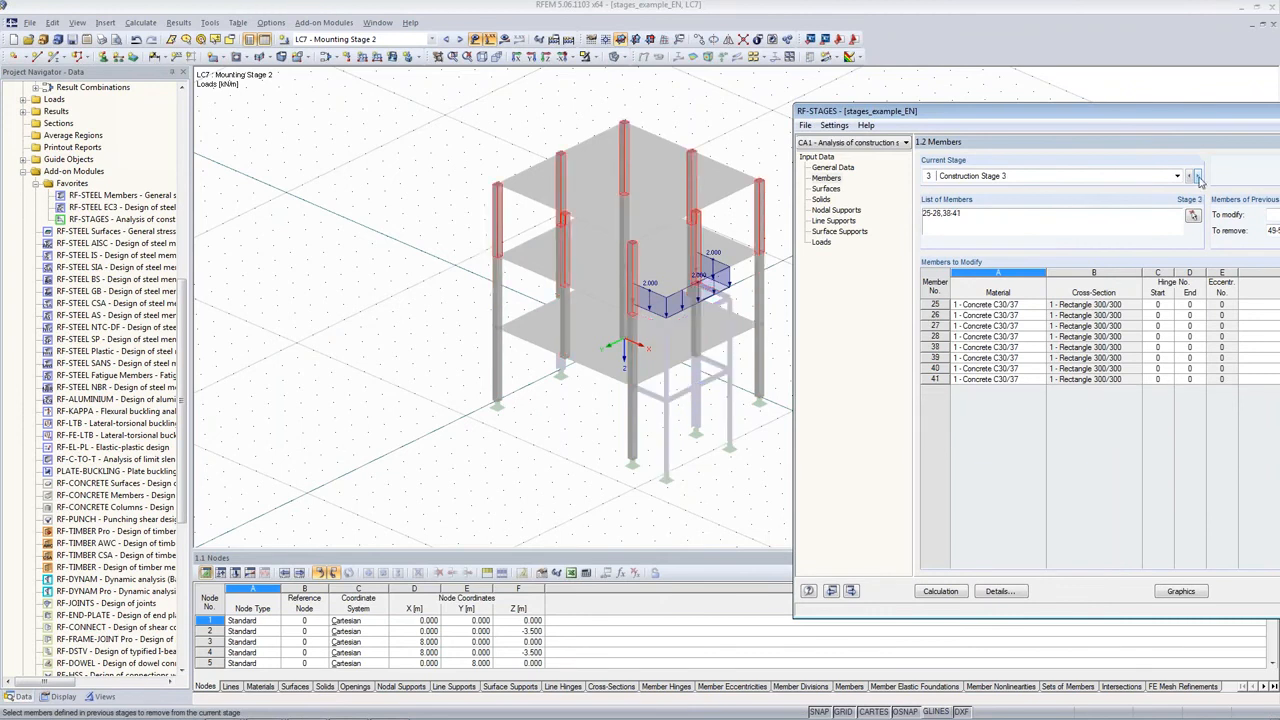
Assign the lowest floor slab, surface 1, to Construction Stage 1.
{"action": "left_click", "coordinate": [826, 189]}
{"action": "left_click_drag", "start_coordinate": [960, 112], "coordinate": [642, 105]}
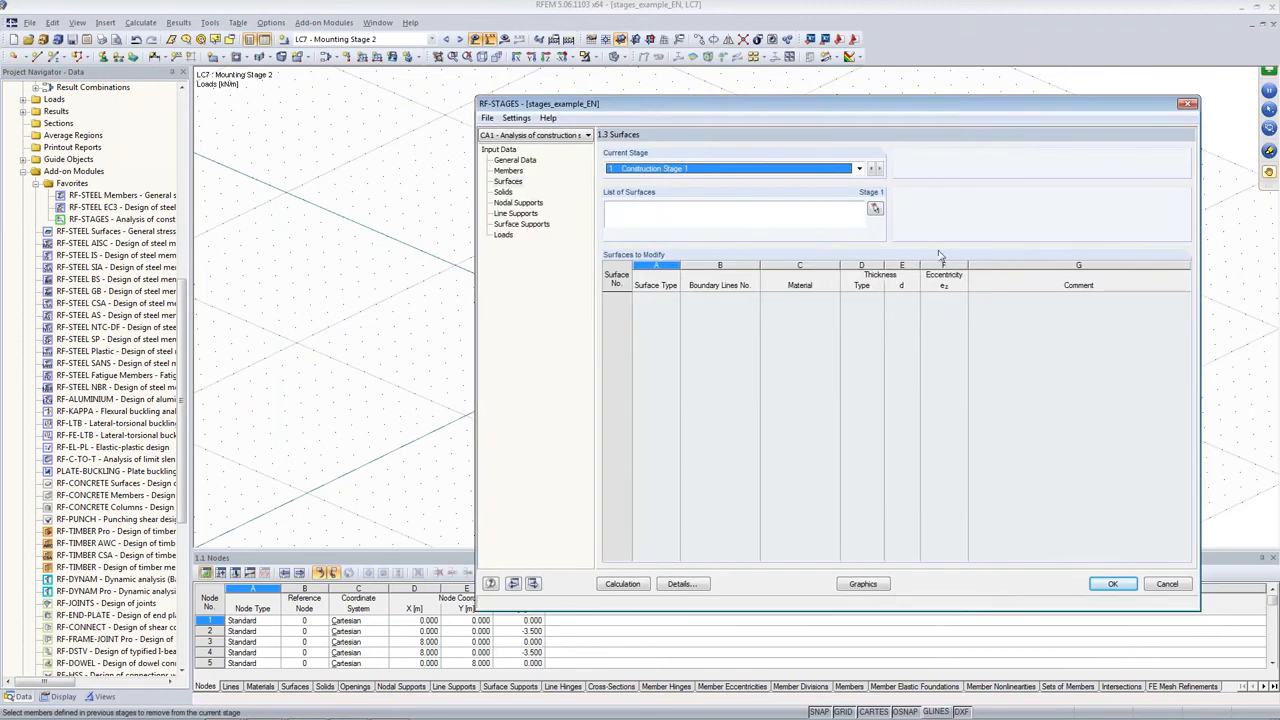
{"action": "left_click", "coordinate": [875, 211]}
{"action": "middle_click_drag", "start_coordinate": [805, 439], "coordinate": [903, 380], "text": "ctrl"}
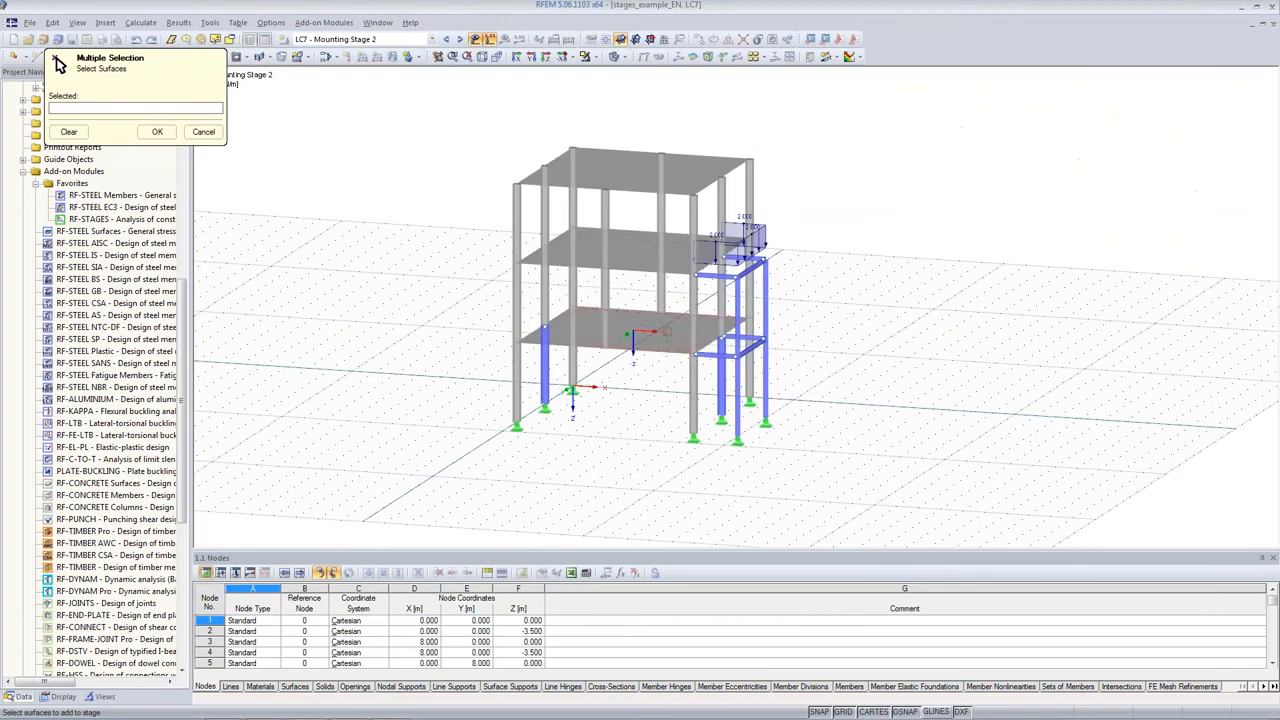
{"action": "left_click", "coordinate": [632, 337]}
{"action": "left_click", "coordinate": [157, 131]}
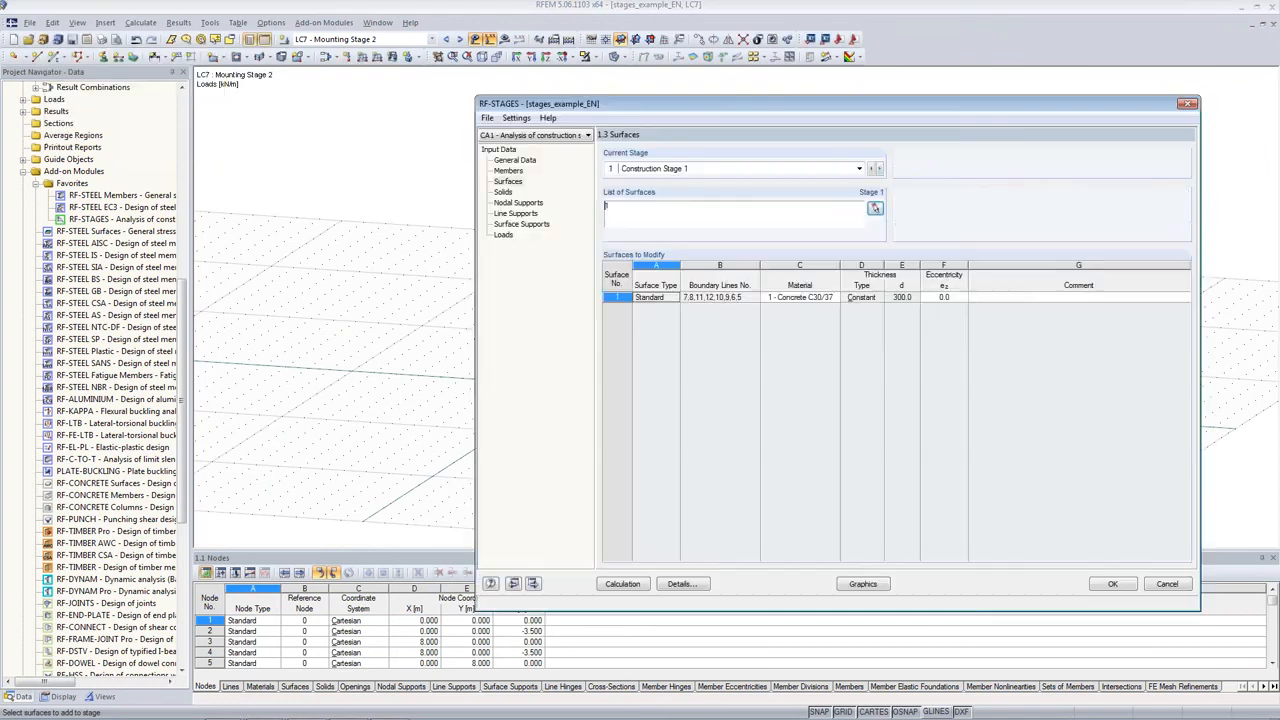
Assign the middle floor slab, surface 2, to Construction Stage 2.
{"action": "left_click", "coordinate": [879, 168]}
{"action": "left_click", "coordinate": [874, 208]}
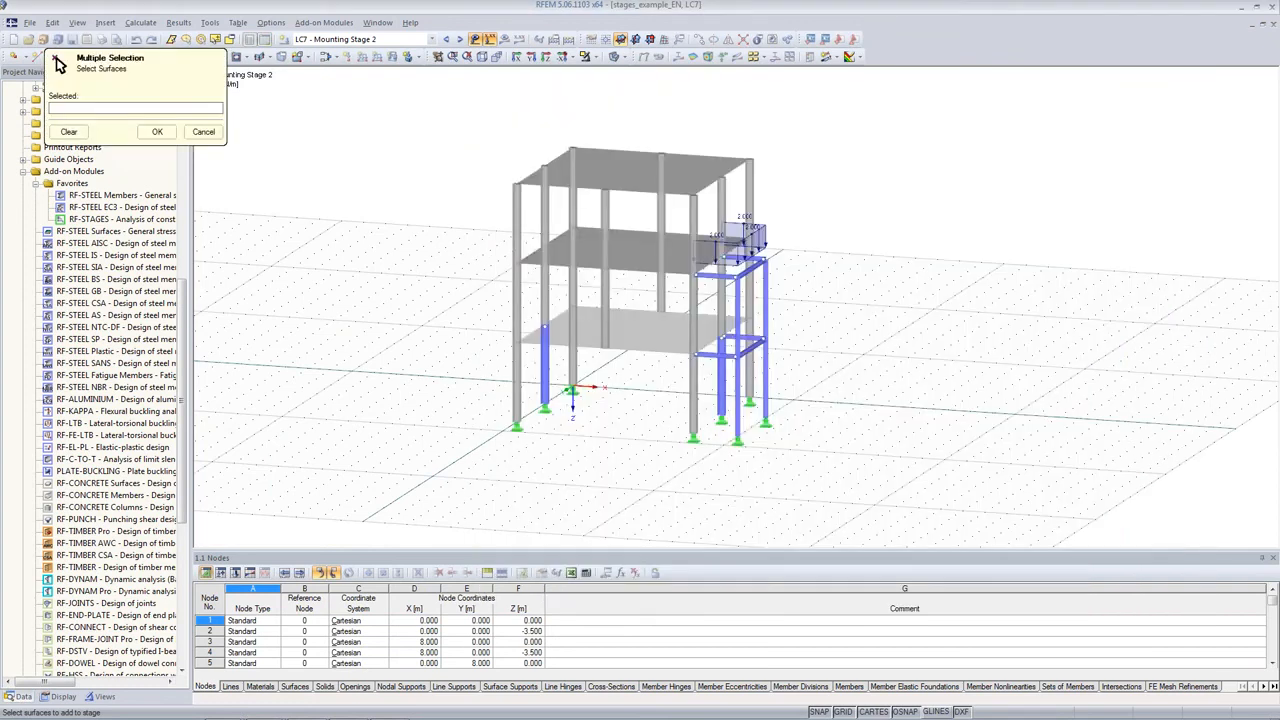
{"action": "left_click", "coordinate": [645, 262]}
{"action": "left_click", "coordinate": [160, 131]}
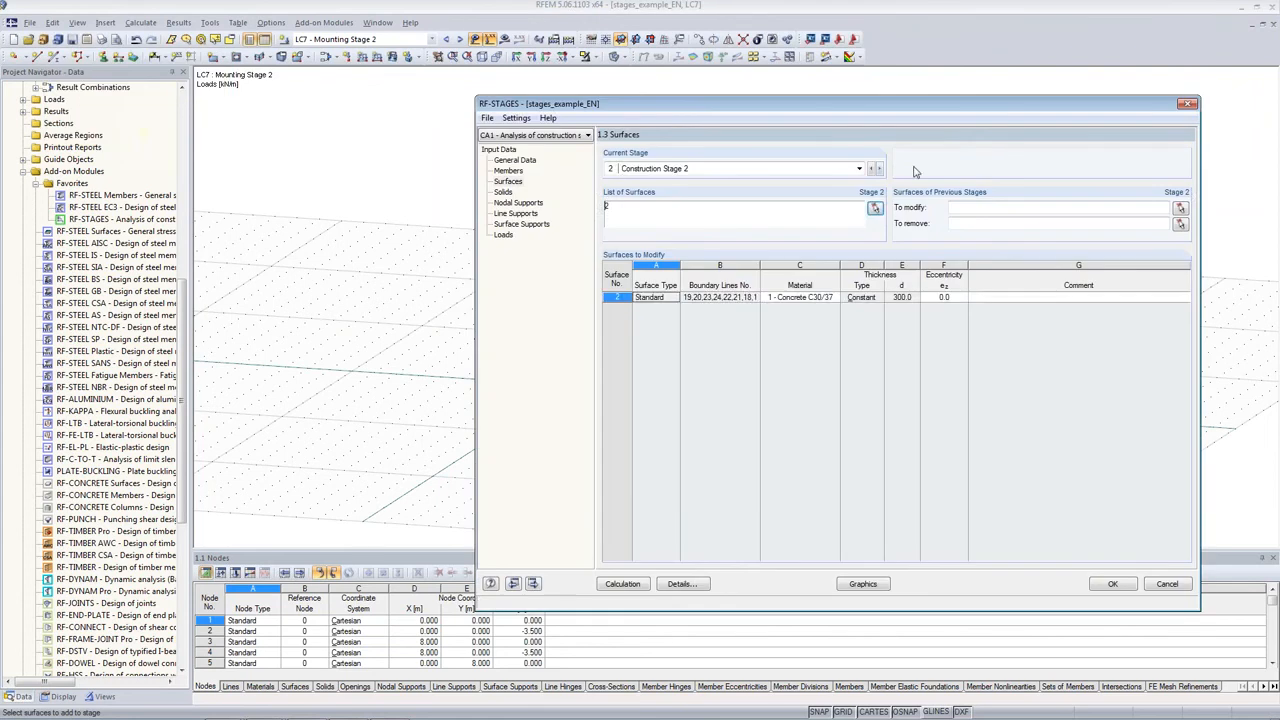
Assign the top floor slab, surface 3, to Construction Stage 3.
{"action": "left_click", "coordinate": [874, 170]}
{"action": "left_click", "coordinate": [874, 208]}
{"action": "left_click", "coordinate": [640, 180]}
{"action": "left_click", "coordinate": [157, 131]}
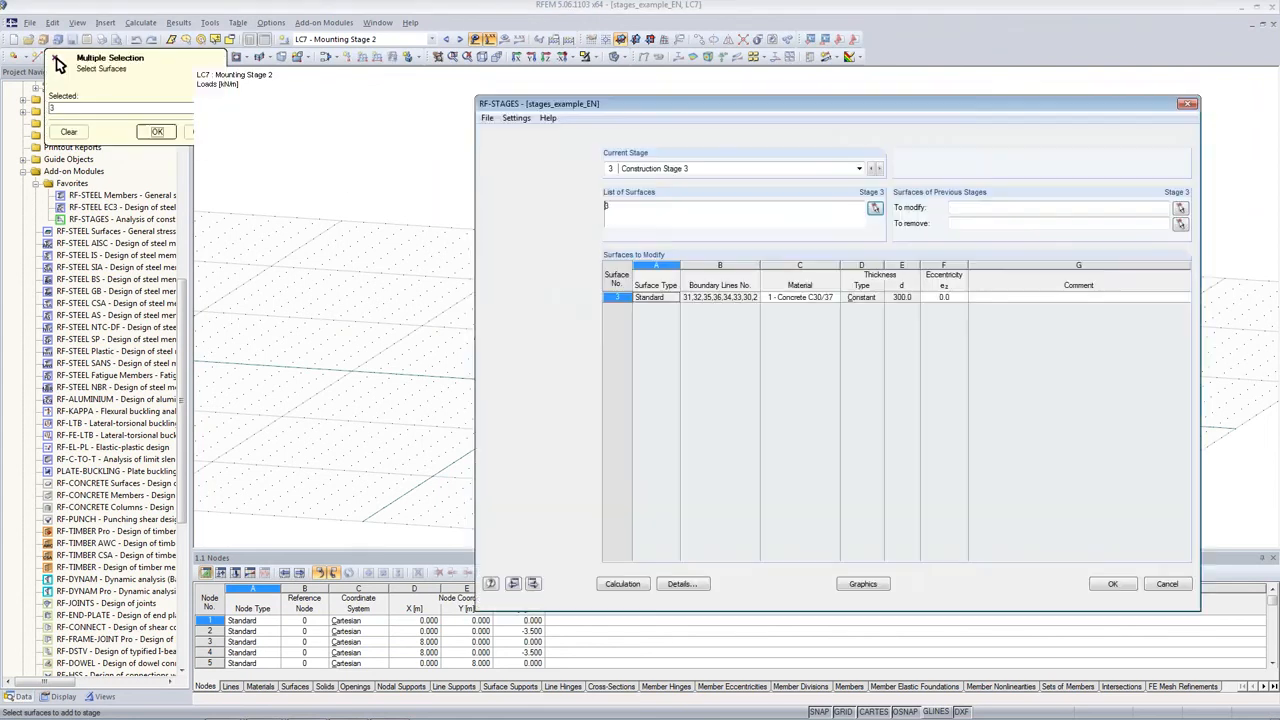
{"action": "left_click_drag", "start_coordinate": [810, 107], "coordinate": [812, 165]}
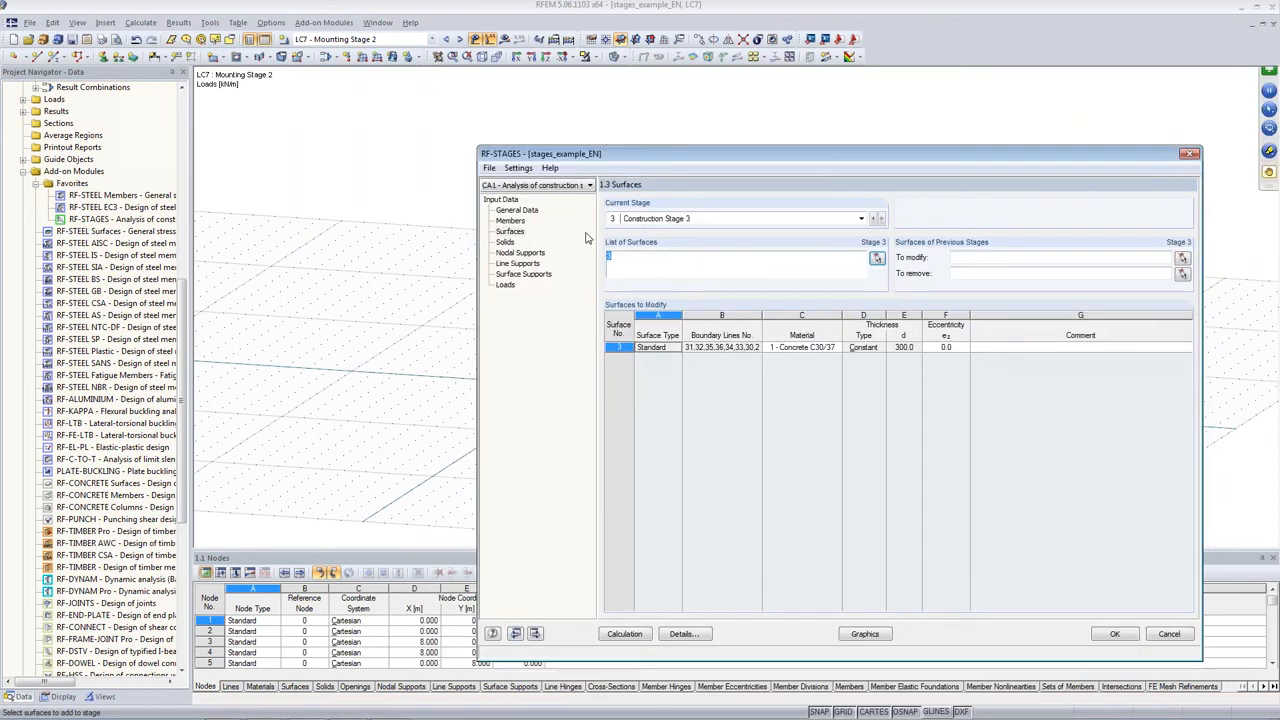
Assign all nodal supports at the column and scaffold bases, 1-8, to Construction Stage 1.
{"action": "left_click", "coordinate": [504, 243]}
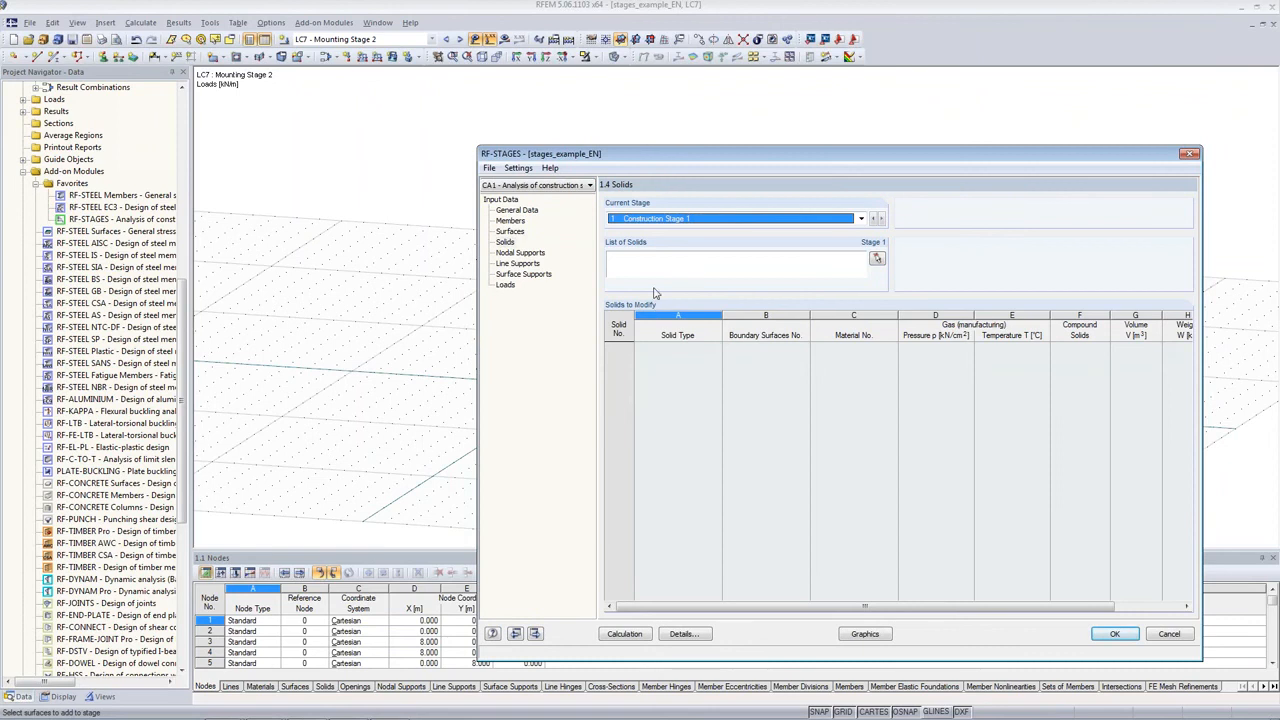
{"action": "left_click", "coordinate": [530, 253]}
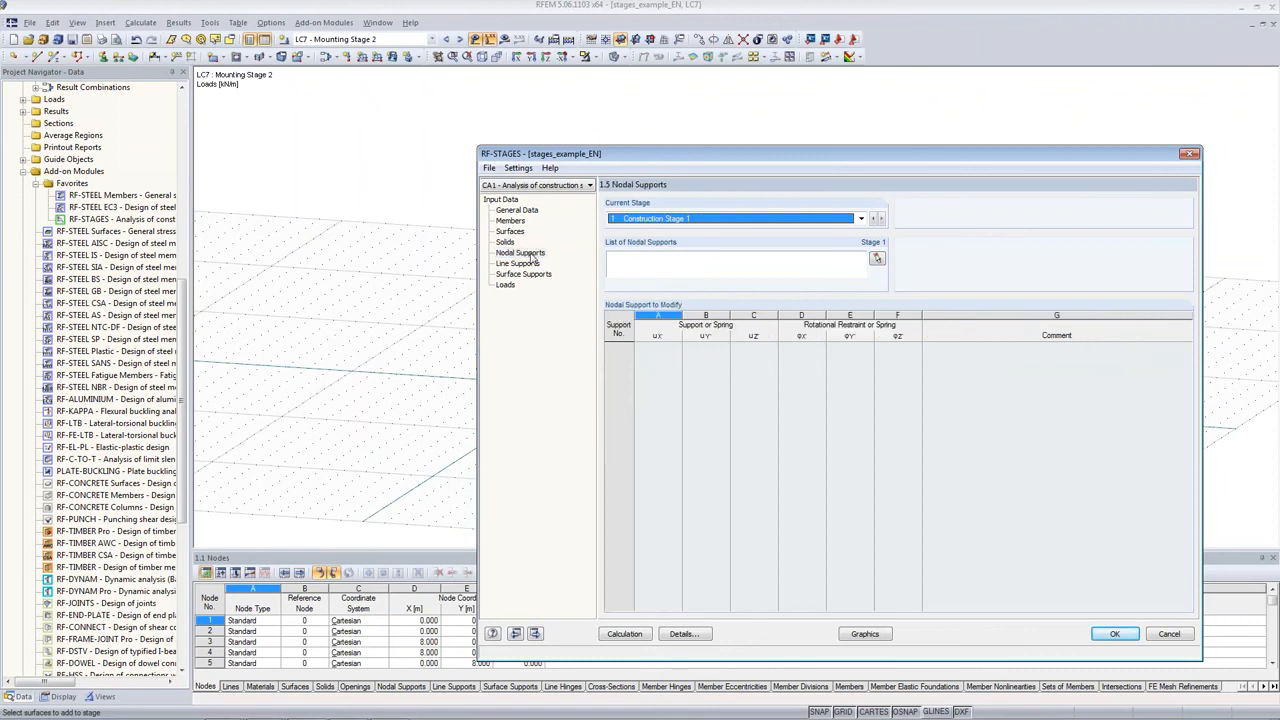
{"action": "left_click", "coordinate": [877, 261]}
{"action": "left_click_drag", "start_coordinate": [887, 363], "coordinate": [446, 518]}
{"action": "left_click", "coordinate": [158, 132]}
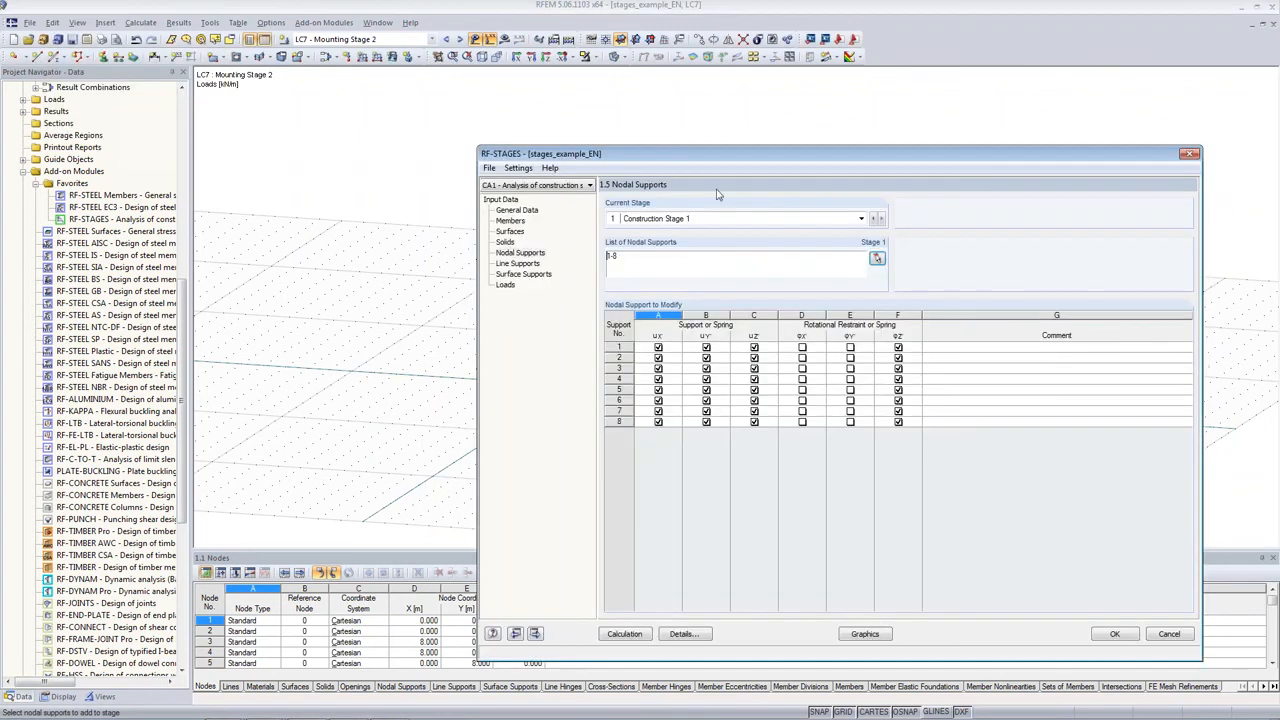
Check the assigned nodal supports against the model and review the line support and surface support inputs.
{"action": "left_click_drag", "start_coordinate": [728, 157], "coordinate": [1039, 155]}
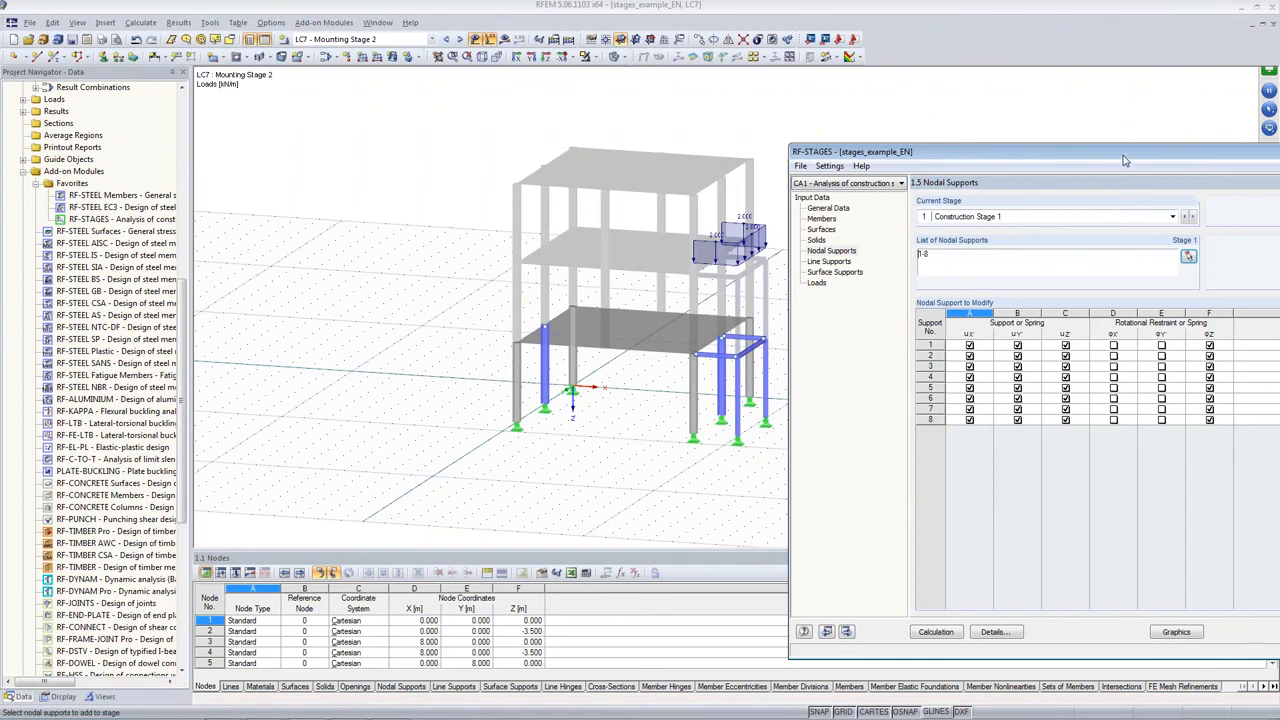
{"action": "left_click_drag", "start_coordinate": [1121, 154], "coordinate": [1102, 154]}
{"action": "double_click", "coordinate": [903, 253]}
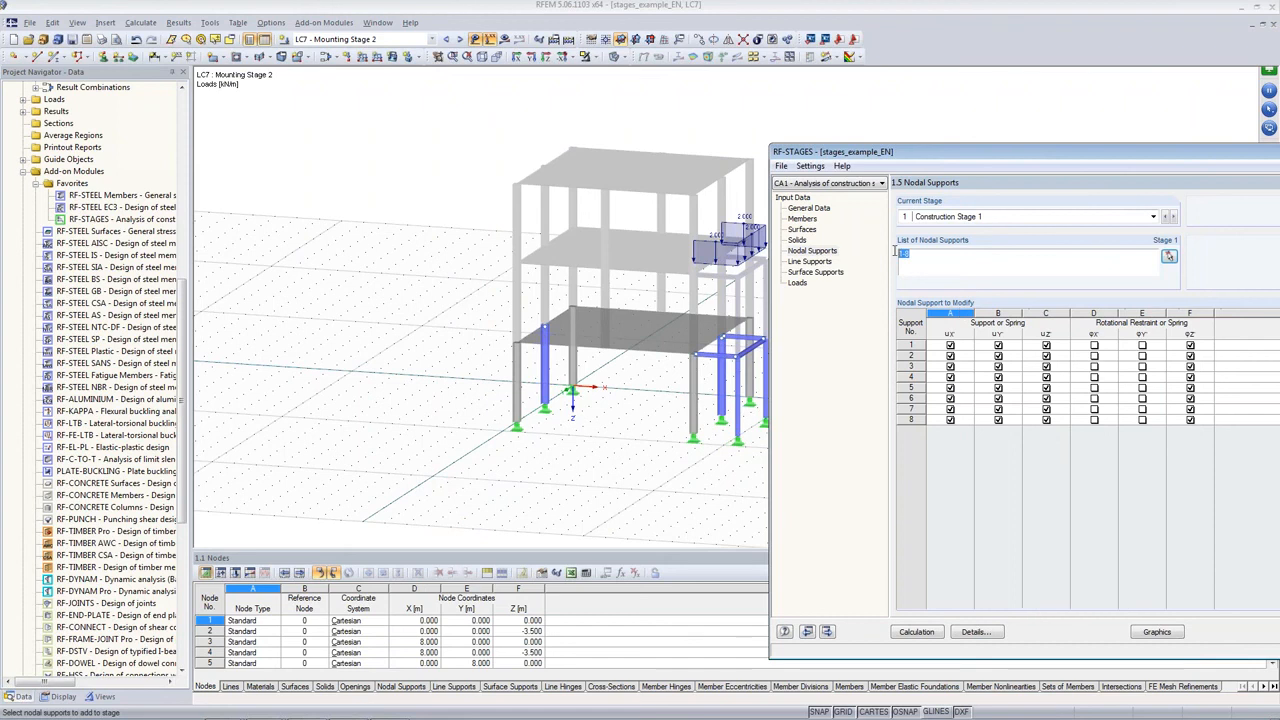
{"action": "left_click", "coordinate": [812, 261]}
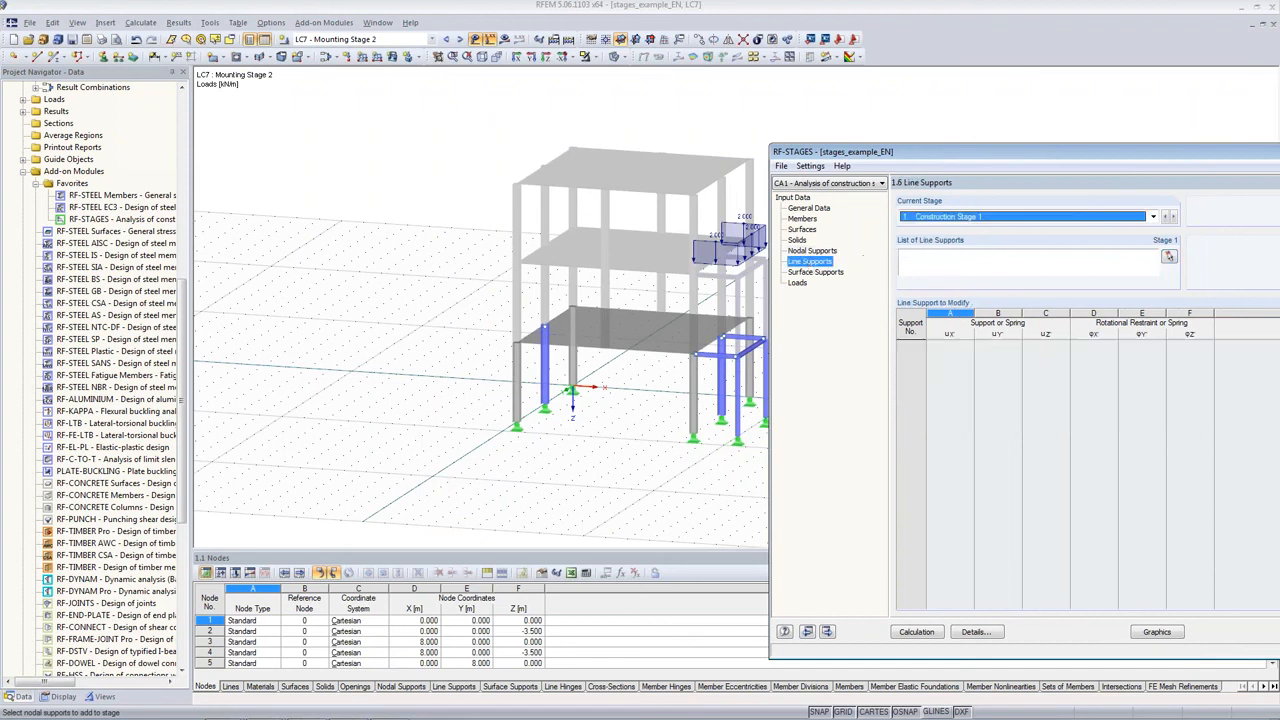
{"action": "left_click", "coordinate": [829, 273]}
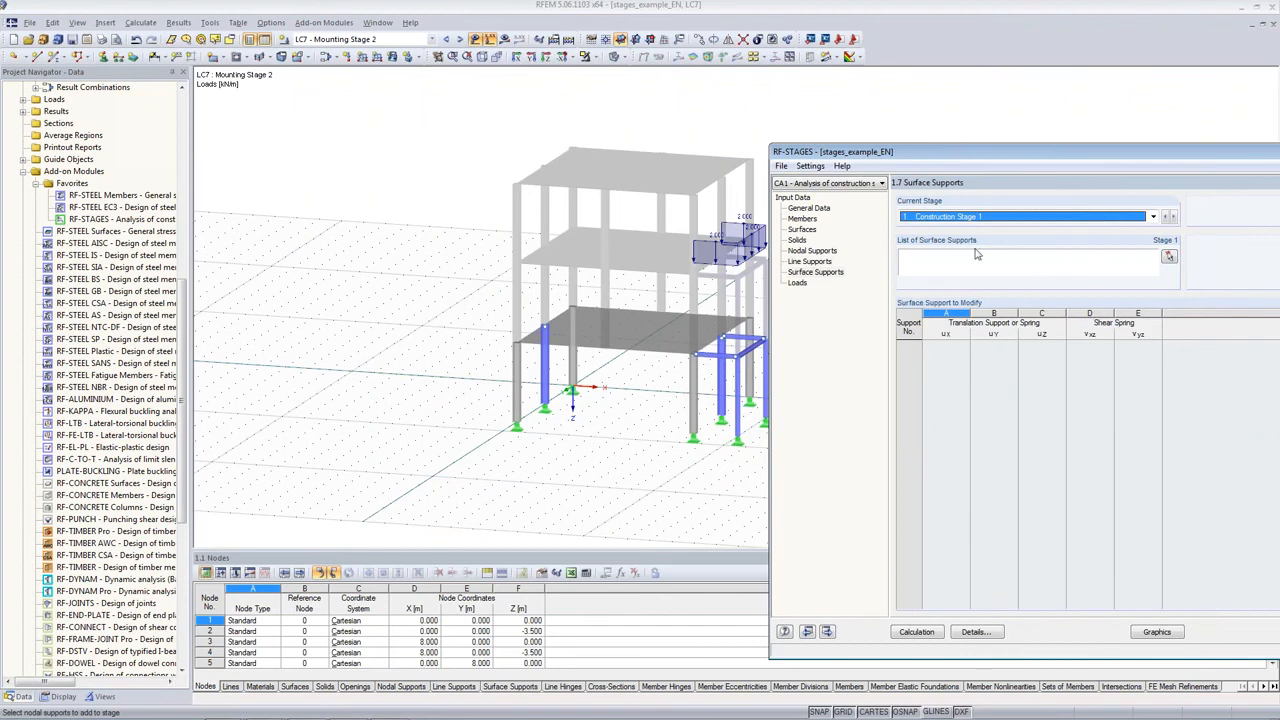
{"action": "left_click_drag", "start_coordinate": [978, 156], "coordinate": [845, 136]}
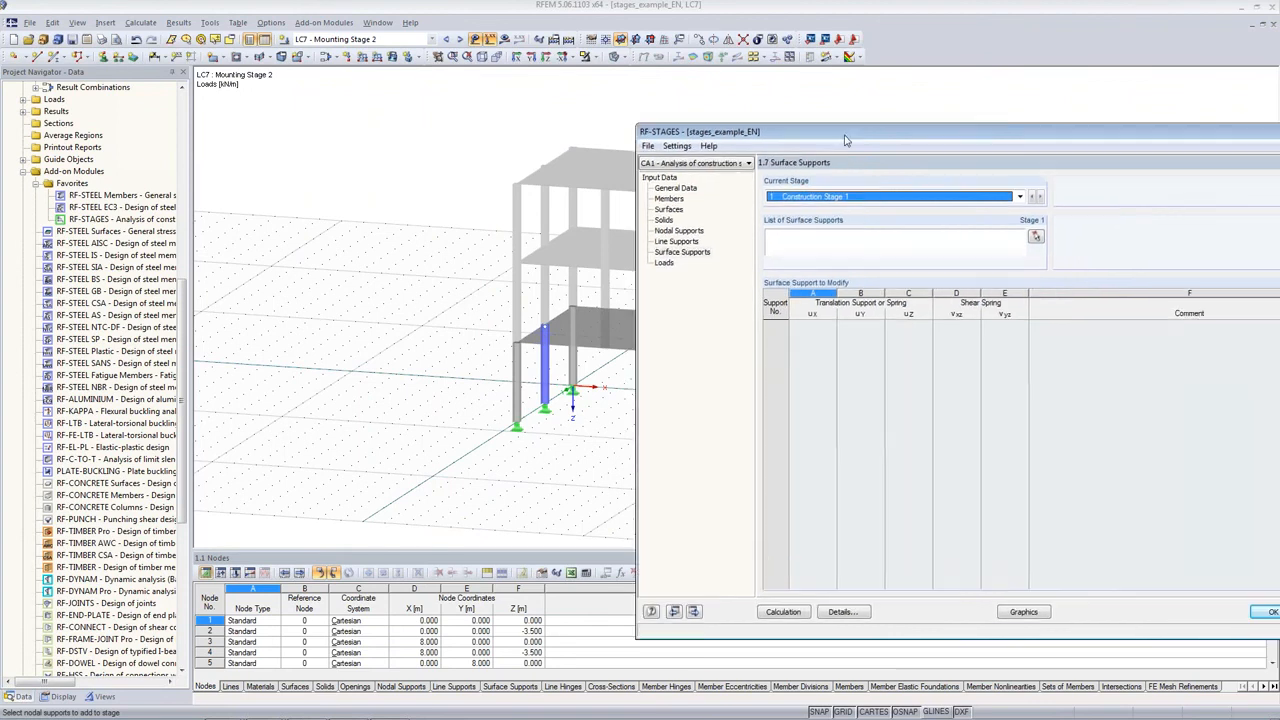
Assign load combination CO1, Loading Stage 1, as a permanent load in Construction Stage 1.
{"action": "left_click", "coordinate": [666, 263]}
{"action": "left_click_drag", "start_coordinate": [900, 143], "coordinate": [674, 127]}
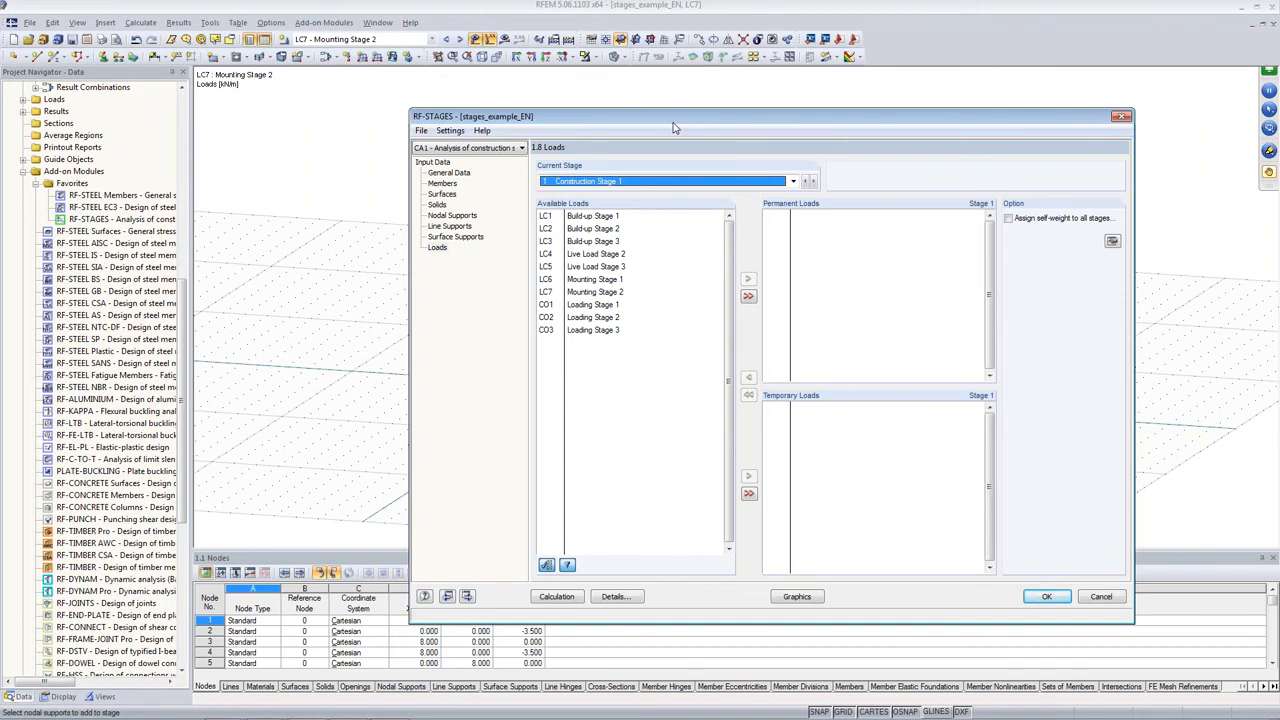
{"action": "left_click", "coordinate": [608, 217]}
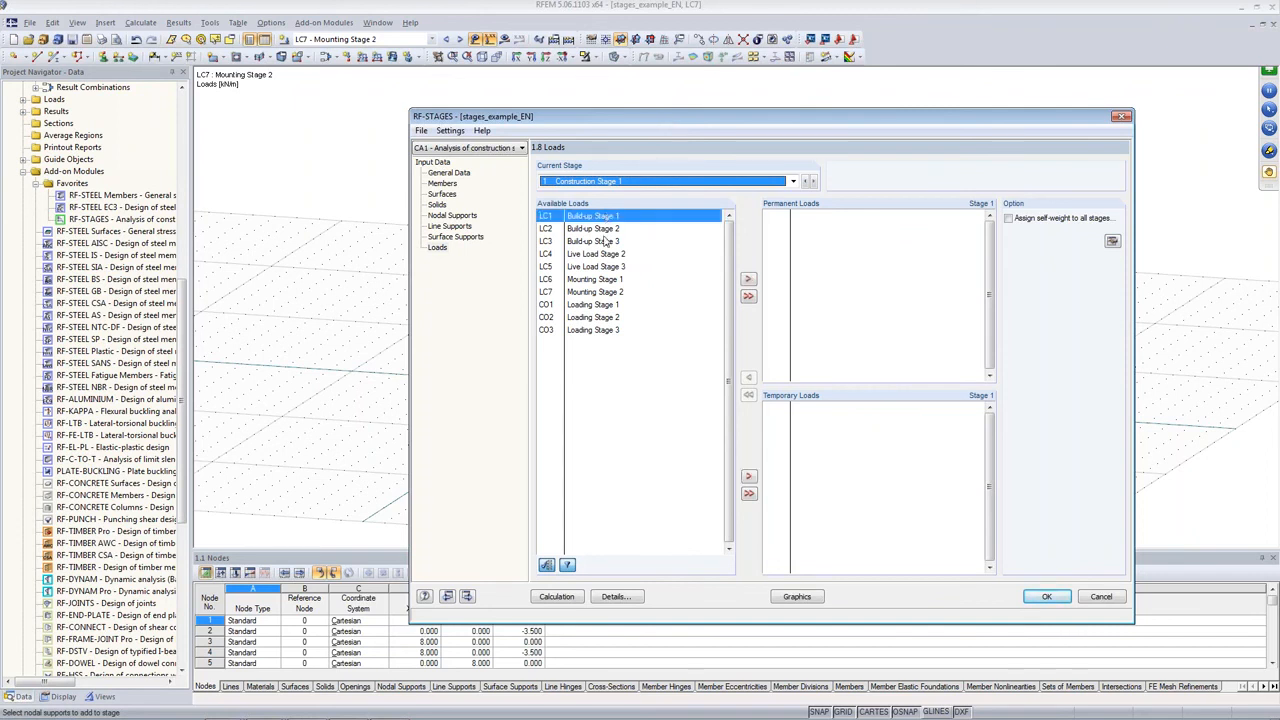
{"action": "left_click", "coordinate": [600, 254]}
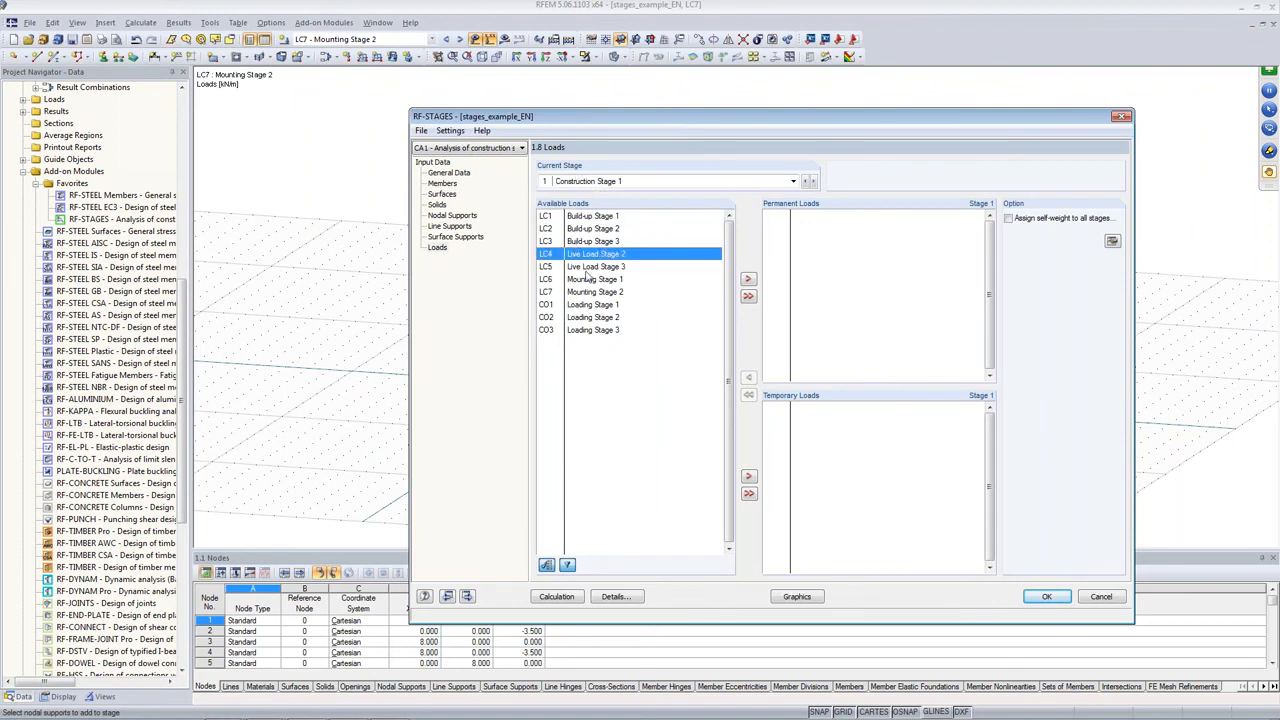
{"action": "double_click", "coordinate": [604, 217]}
{"action": "double_click", "coordinate": [808, 216]}
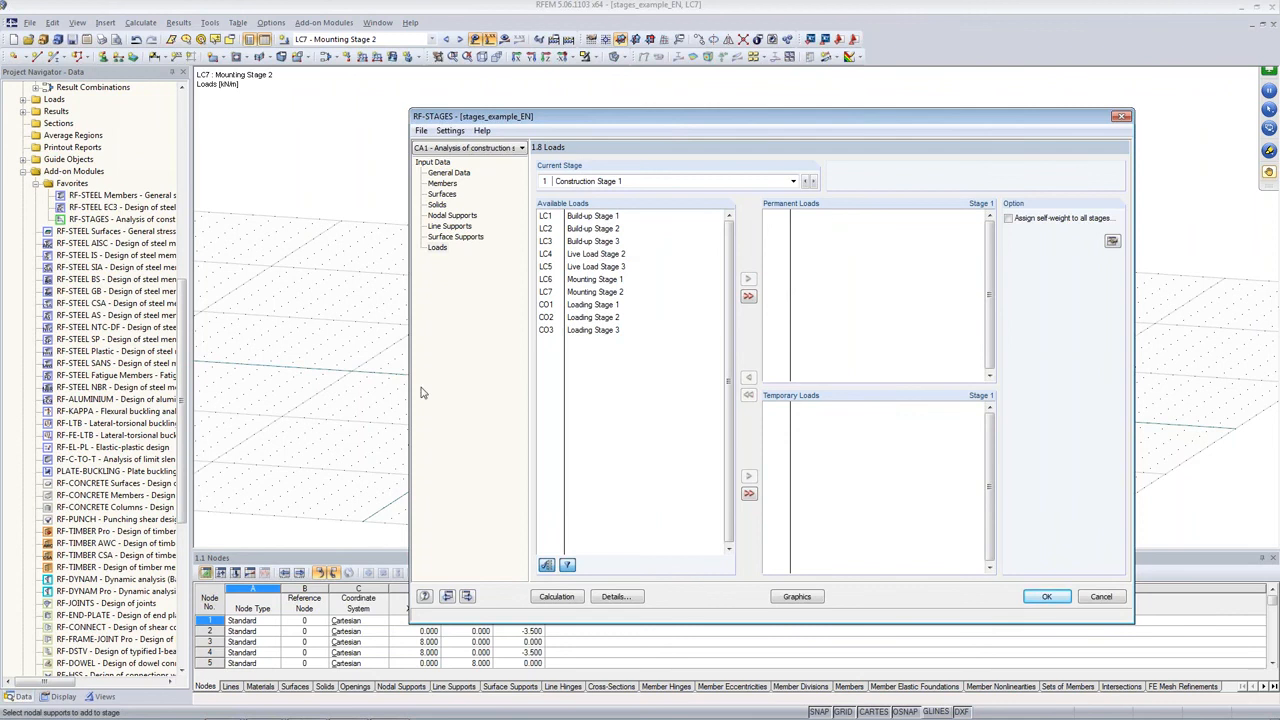
{"action": "left_click", "coordinate": [558, 308]}
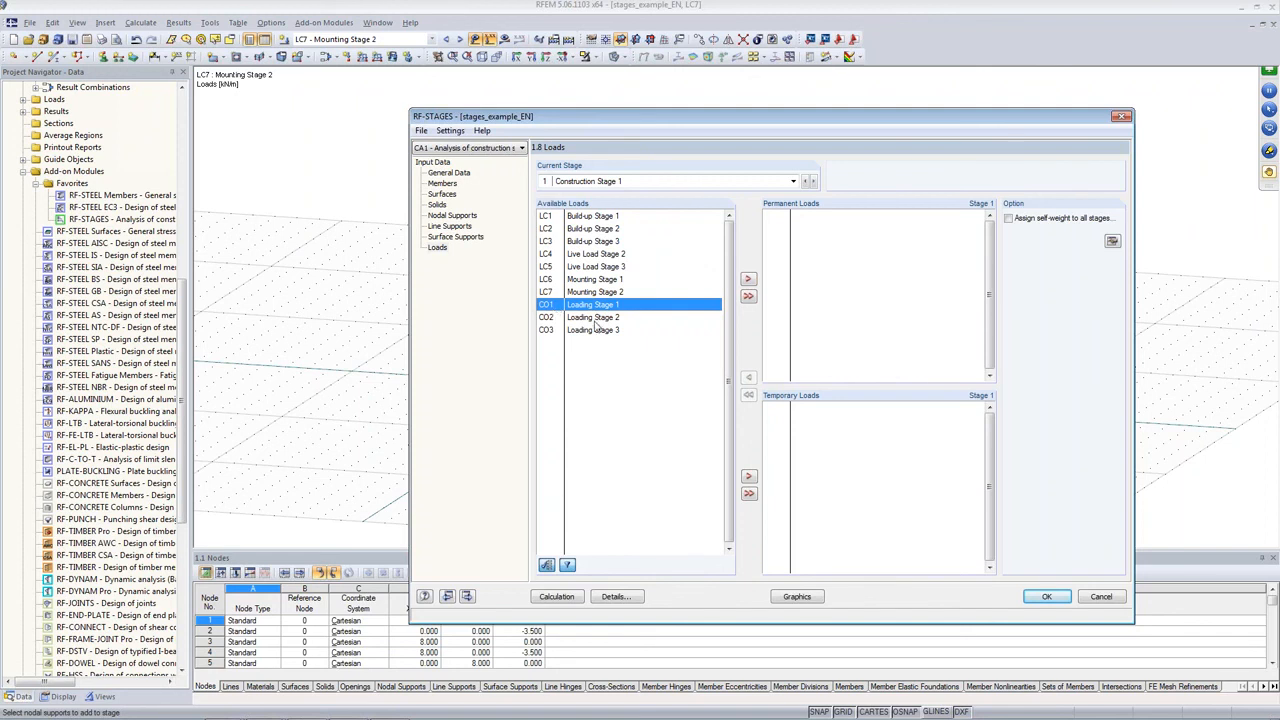
{"action": "left_click", "coordinate": [748, 279]}
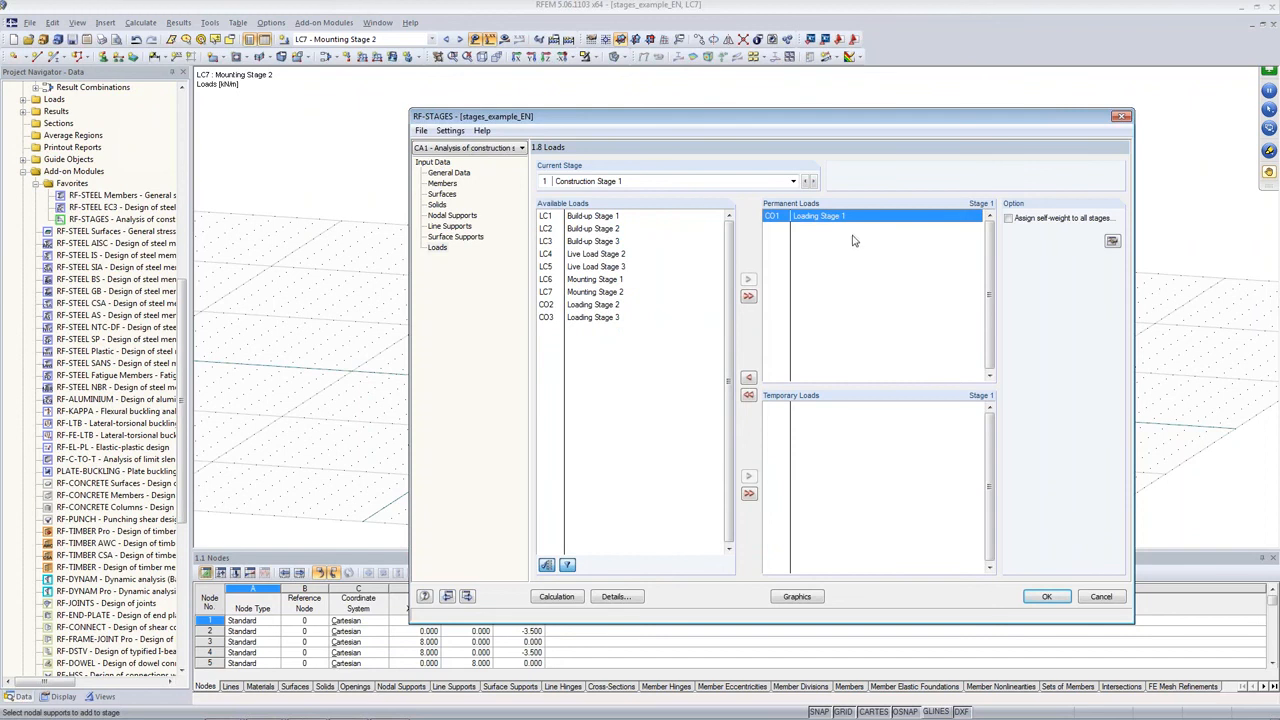
Assign CO2, Loading Stage 2, as permanent load in Construction Stage 2 and CO3, Loading Stage 3, in Construction Stage 3.
{"action": "left_click", "coordinate": [814, 181]}
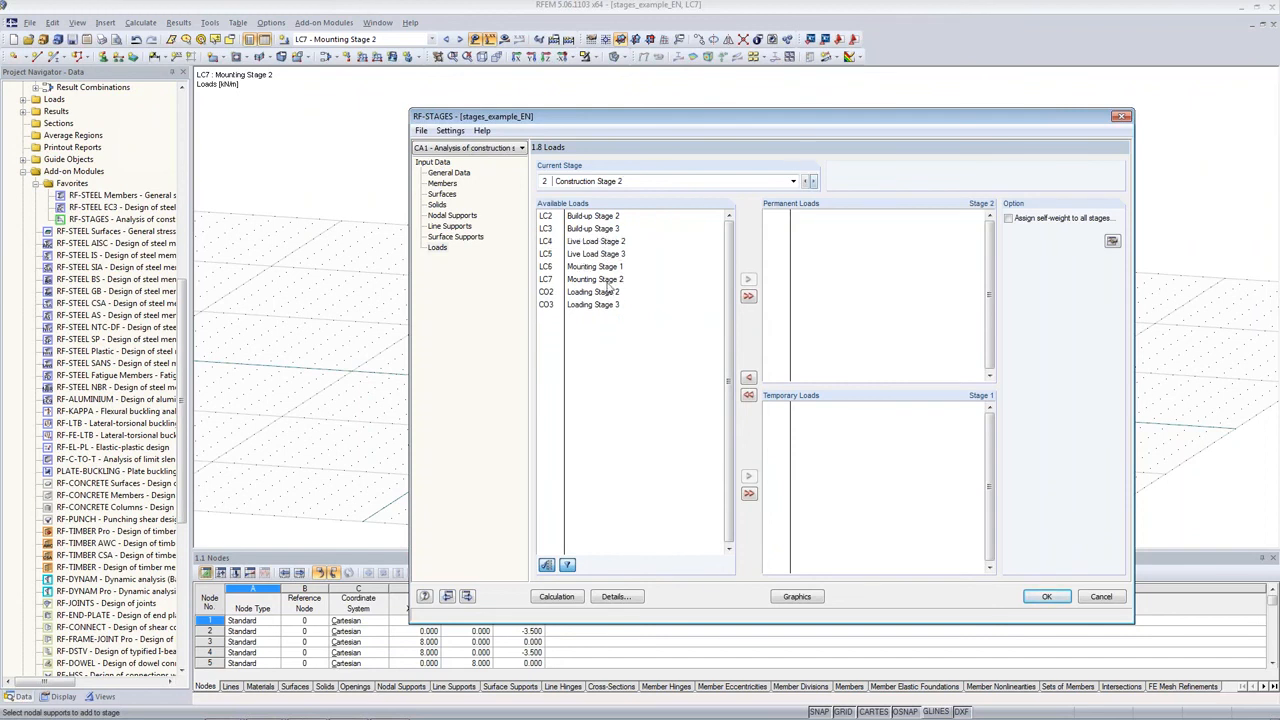
{"action": "left_click", "coordinate": [814, 181]}
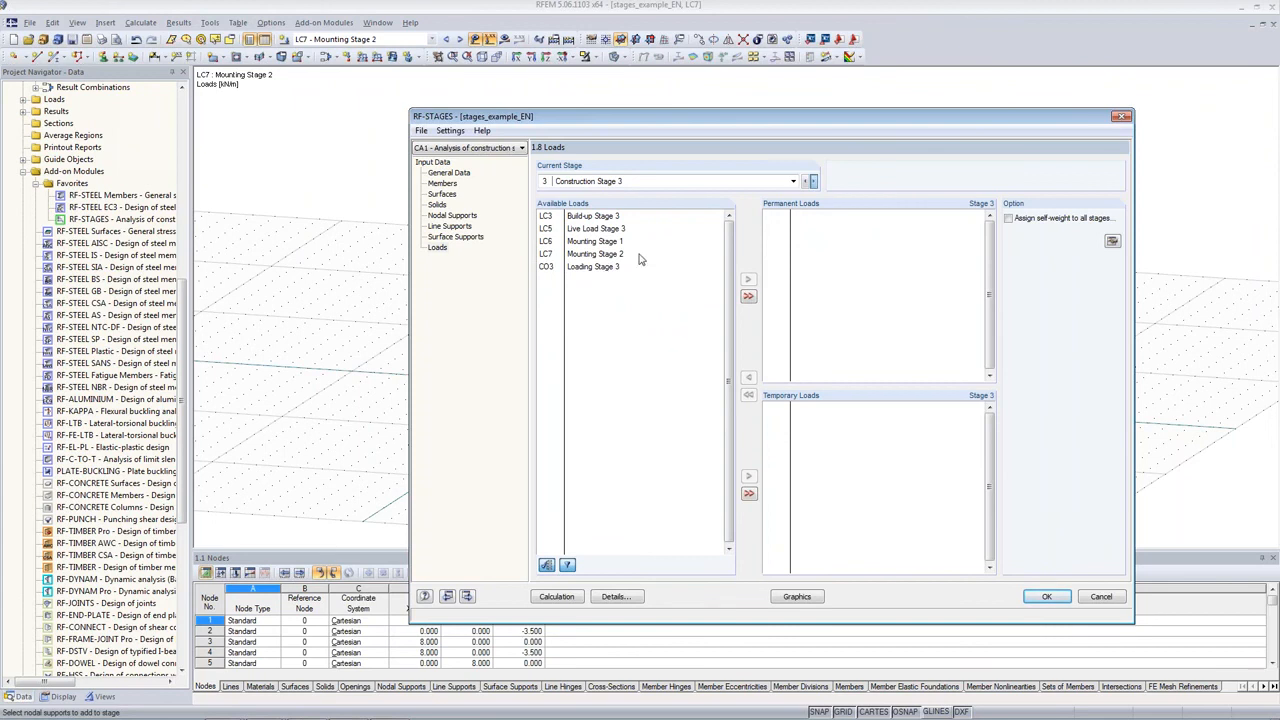
{"action": "left_click", "coordinate": [606, 270]}
{"action": "left_click", "coordinate": [805, 181]}
{"action": "left_click", "coordinate": [805, 181]}
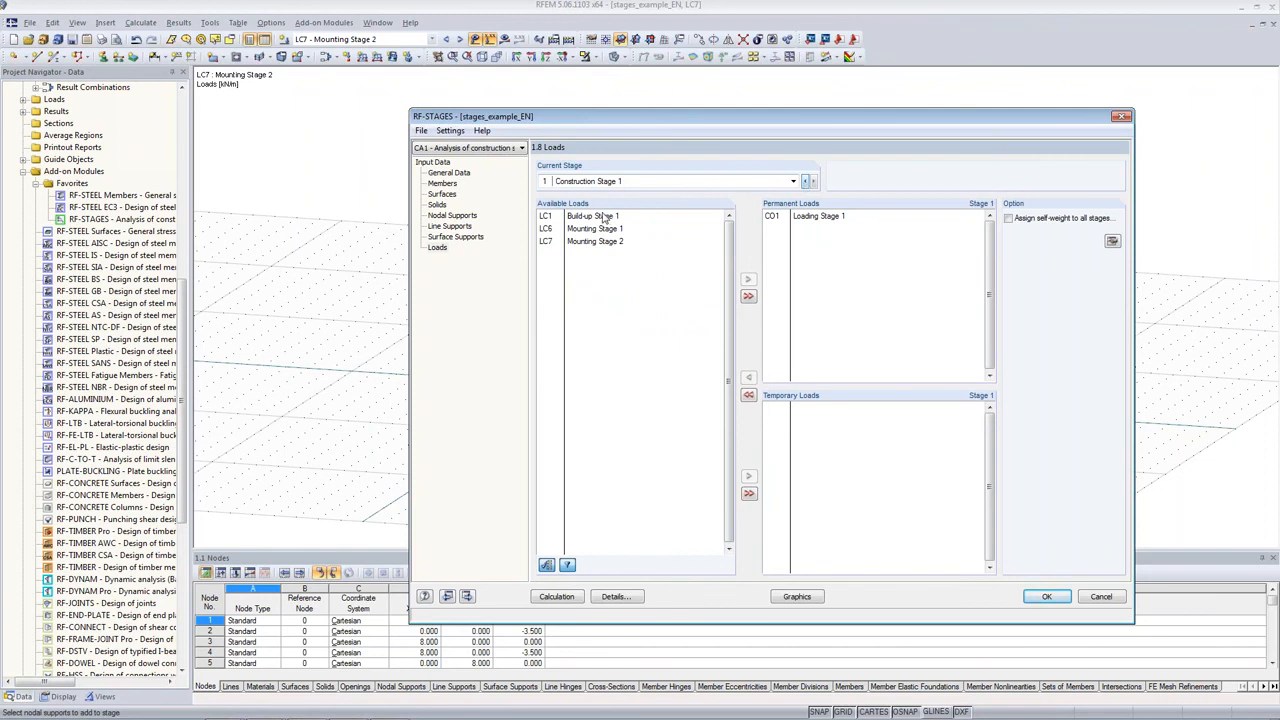
Apply self-weight to all construction stages with a factor of 1.35 in the Z direction.
{"action": "left_click_drag", "start_coordinate": [479, 120], "coordinate": [794, 117]}
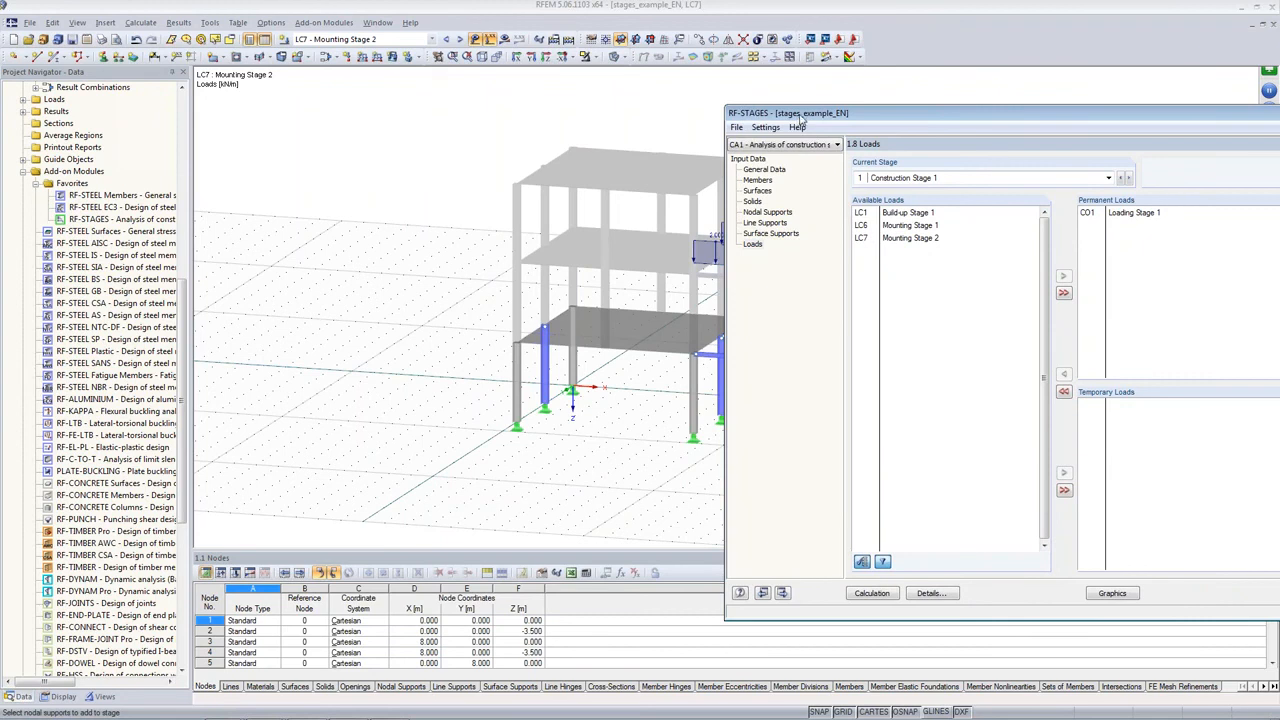
{"action": "left_click_drag", "start_coordinate": [829, 118], "coordinate": [633, 107]}
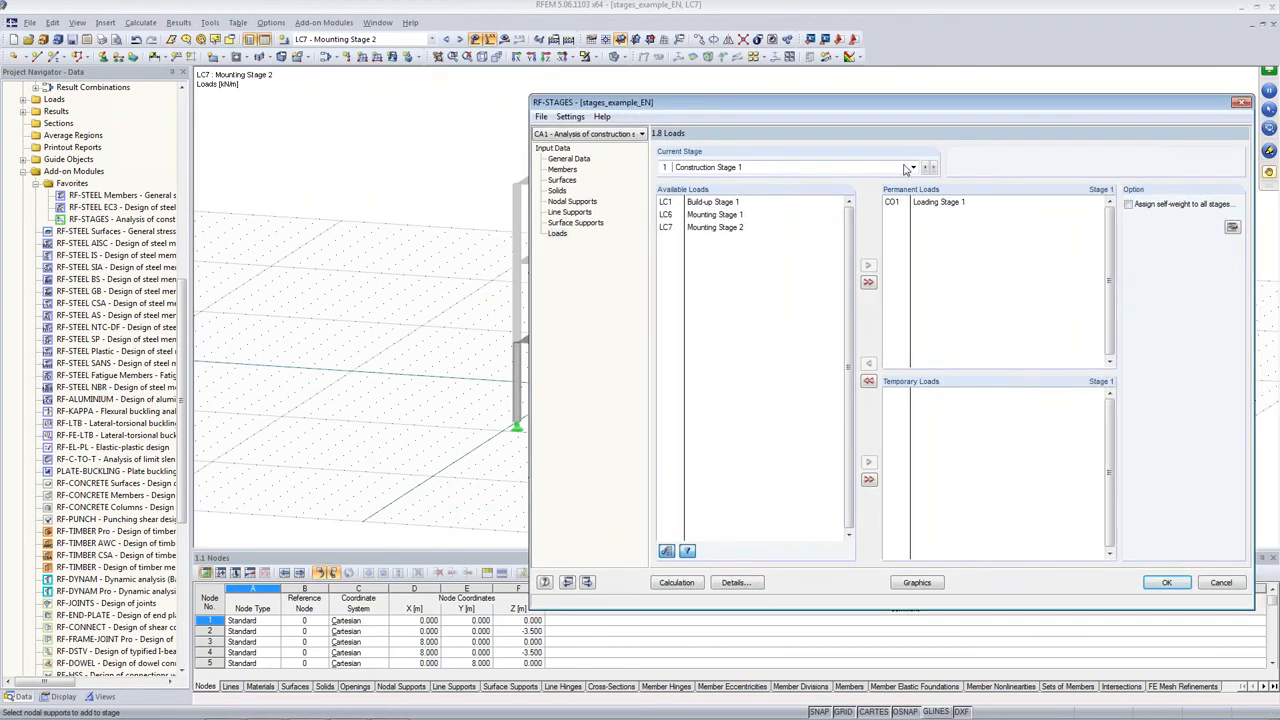
{"action": "left_click", "coordinate": [921, 204]}
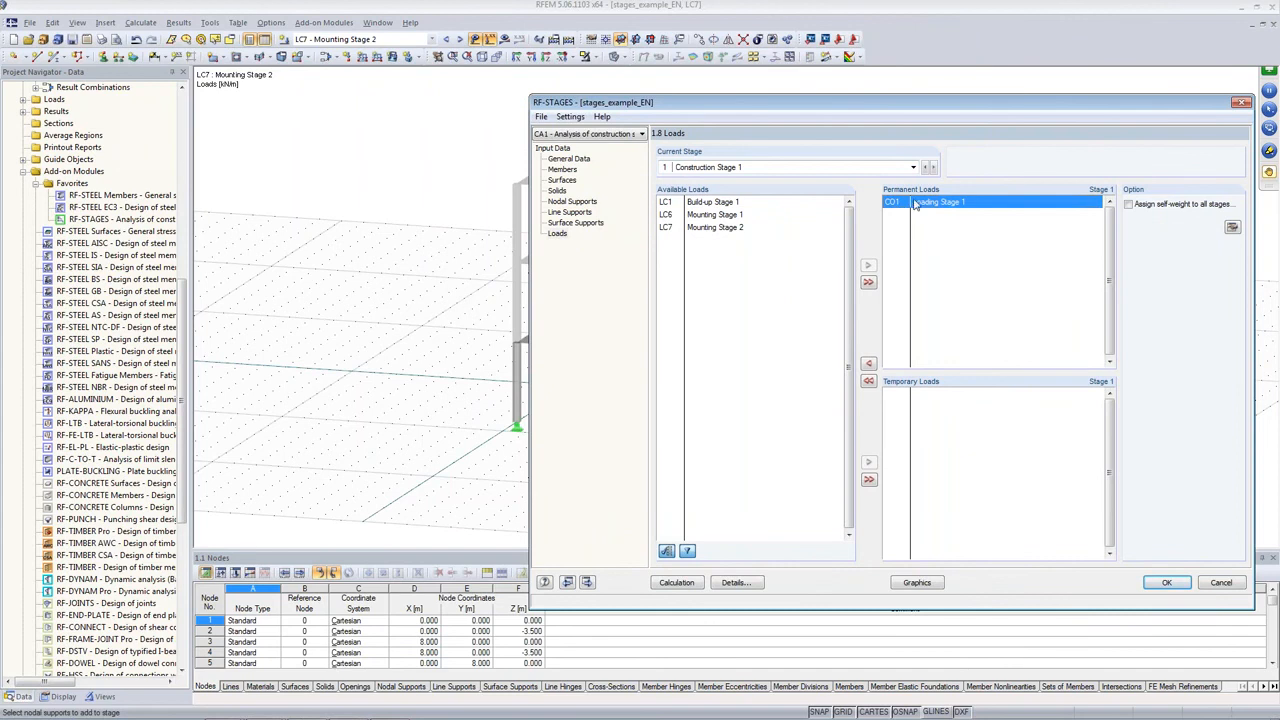
{"action": "left_click", "coordinate": [1143, 206]}
{"action": "left_click", "coordinate": [1232, 229]}
{"action": "double_click", "coordinate": [1033, 222]}
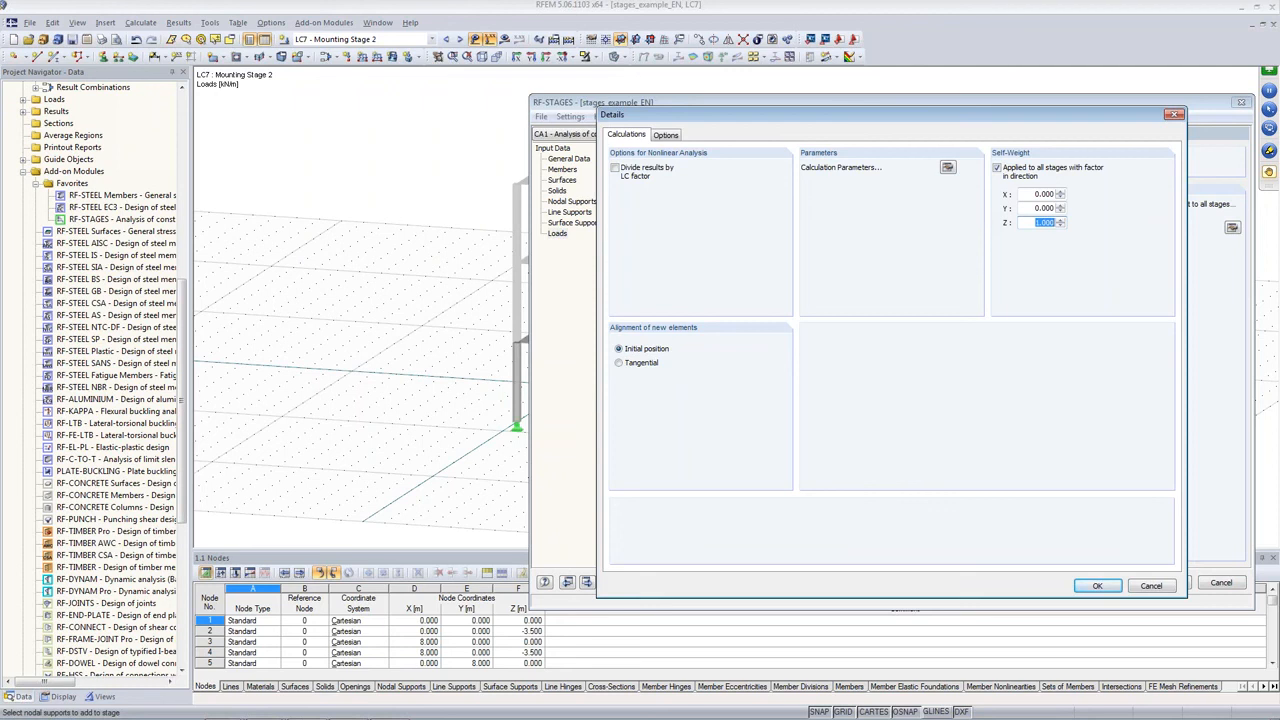
{"action": "type", "text": "1,35"}
{"action": "left_click", "coordinate": [1024, 192]}
{"action": "left_click", "coordinate": [1096, 585]}
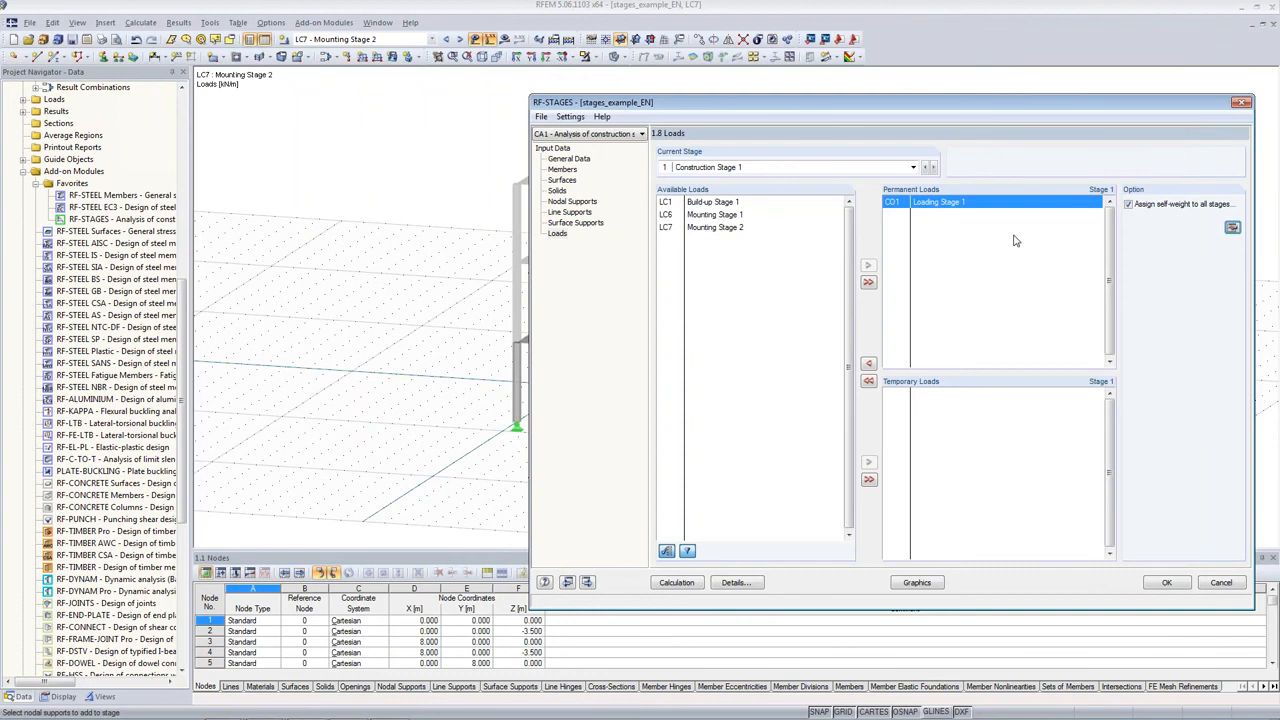
Assign load case LC6, Mounting Stage 1, as a temporary load in Construction Stage 1.
{"action": "left_click", "coordinate": [717, 216]}
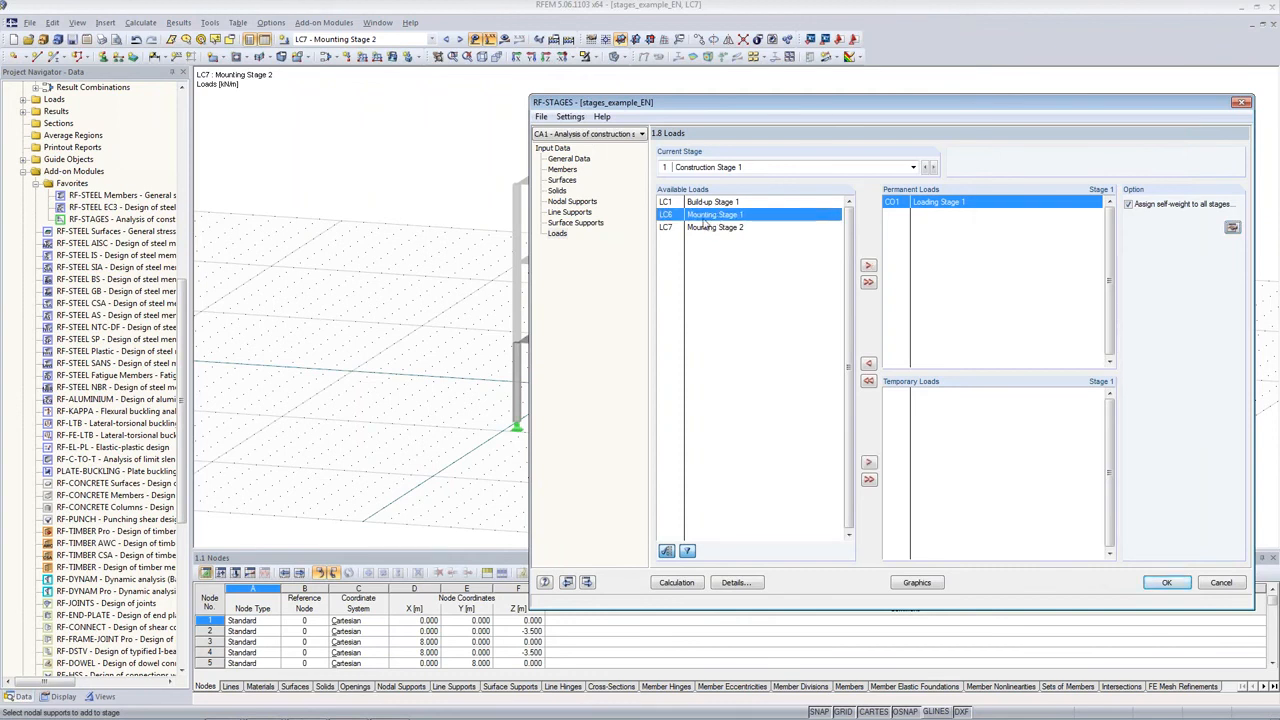
{"action": "left_click_drag", "start_coordinate": [716, 103], "coordinate": [677, 95]}
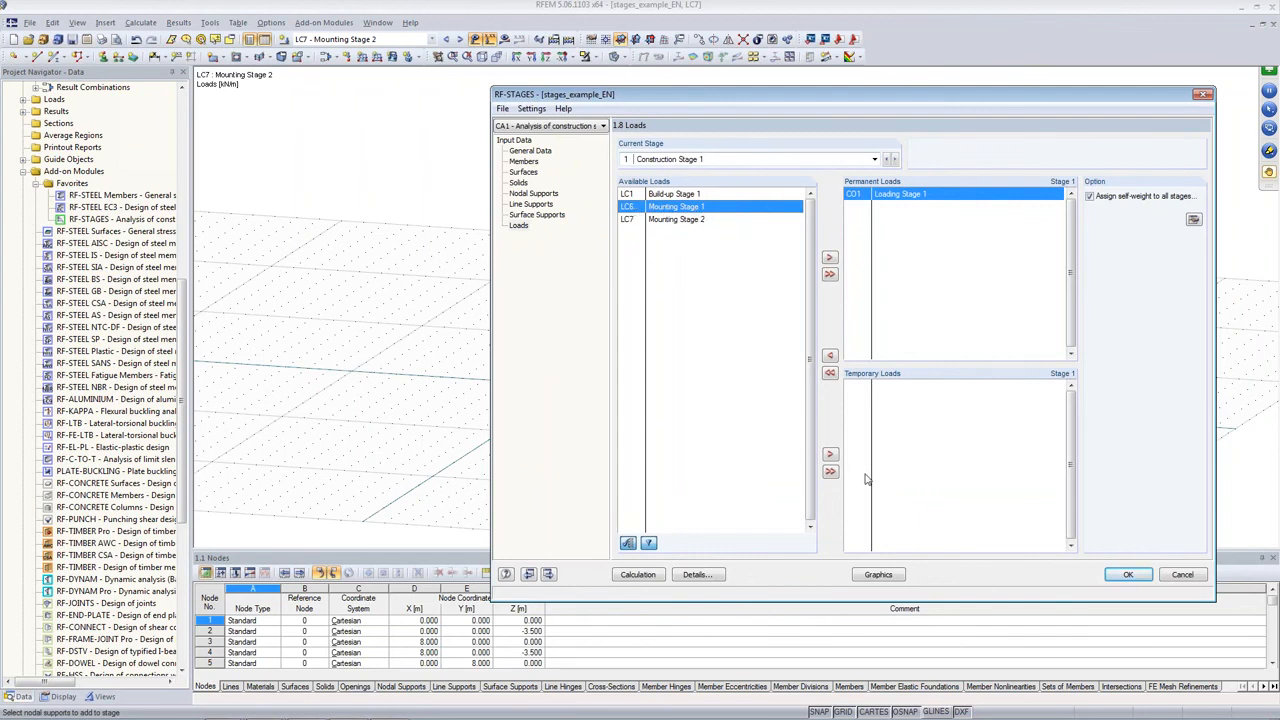
{"action": "left_click", "coordinate": [829, 454]}
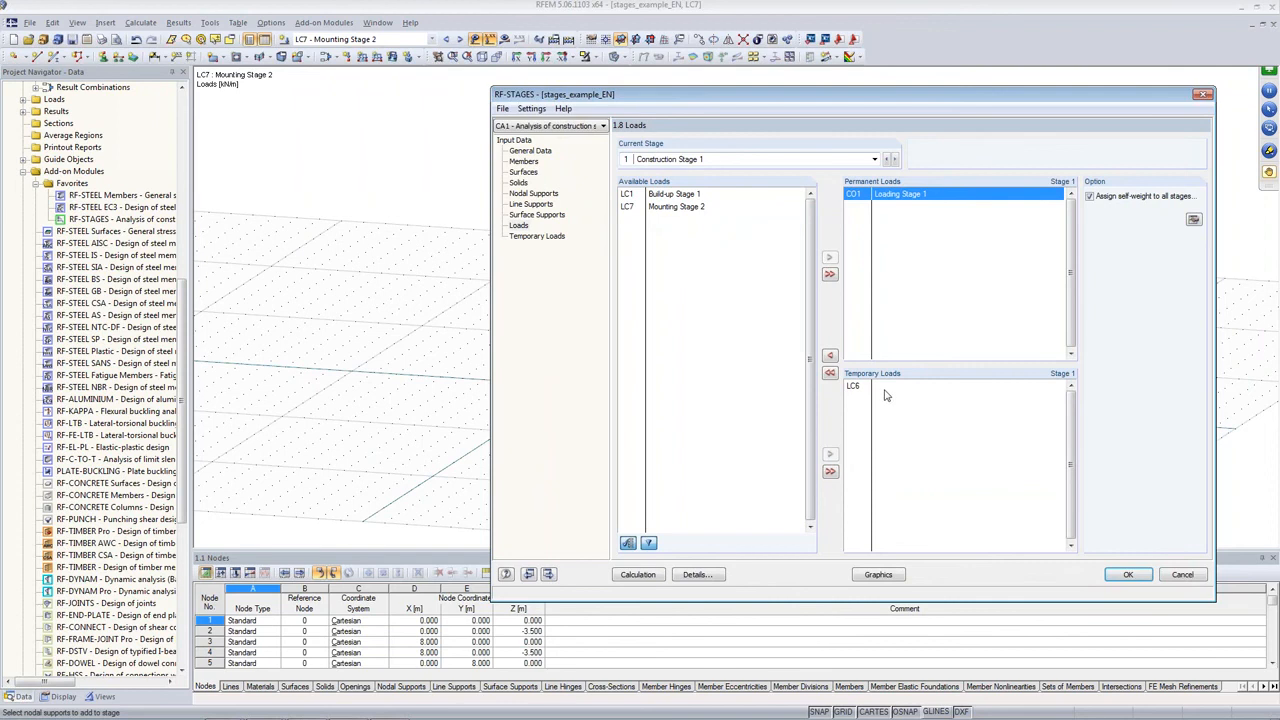
Assign load case LC7, Mounting Stage 2, as a temporary load in Construction Stage 2.
{"action": "left_click", "coordinate": [896, 160]}
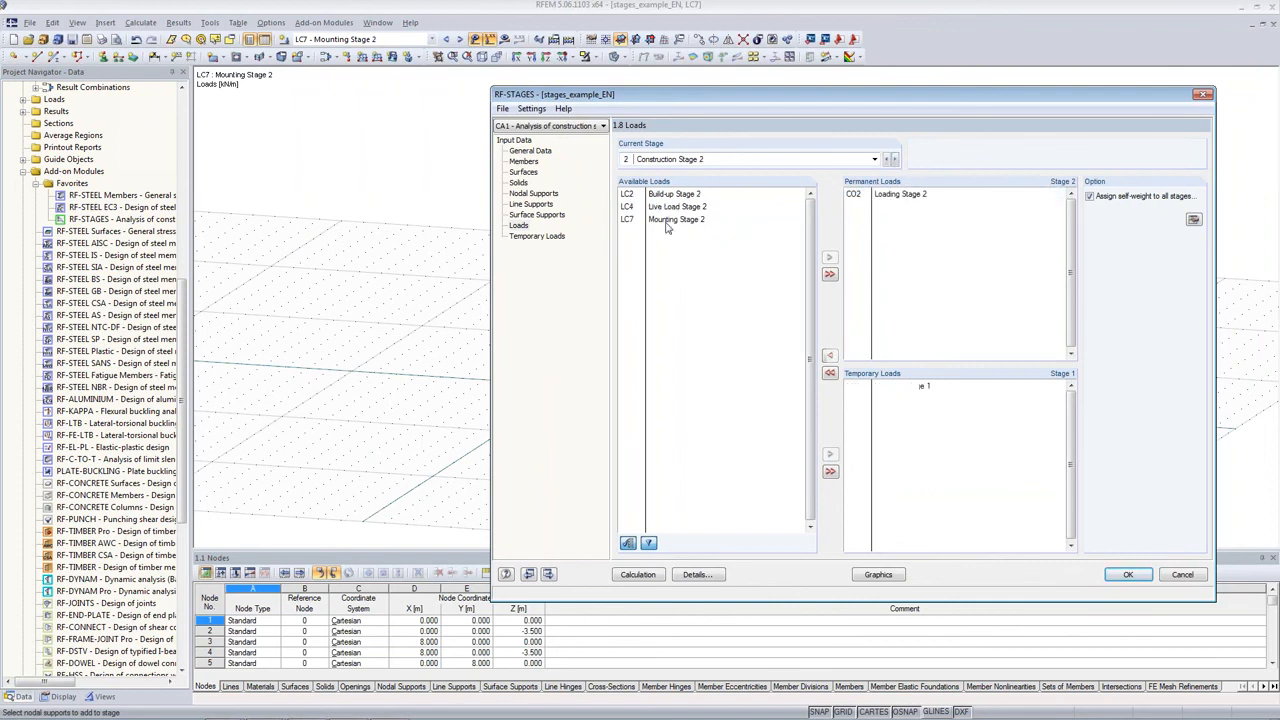
{"action": "left_click", "coordinate": [645, 219]}
{"action": "left_click", "coordinate": [829, 454]}
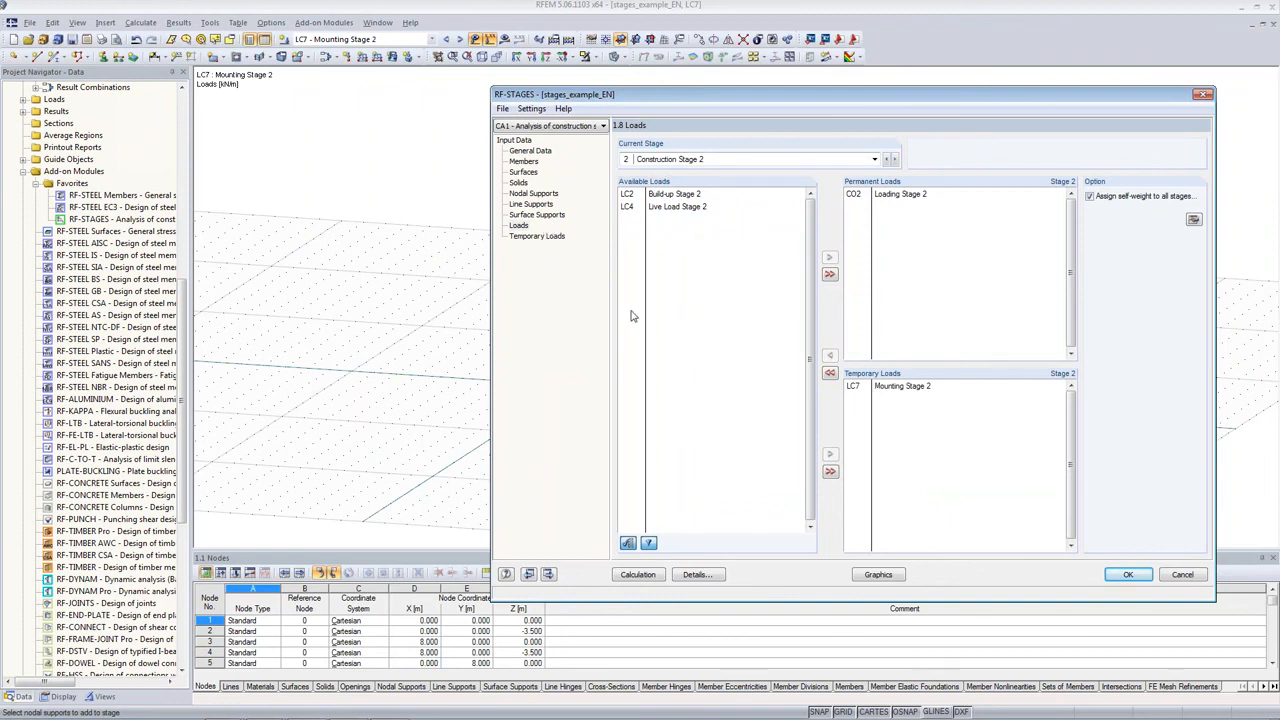
Add LC6, Mounting Stage 1, to the temporary result combination of Construction Stage 1 as a variable load with factor 1.50.
{"action": "left_click", "coordinate": [550, 239]}
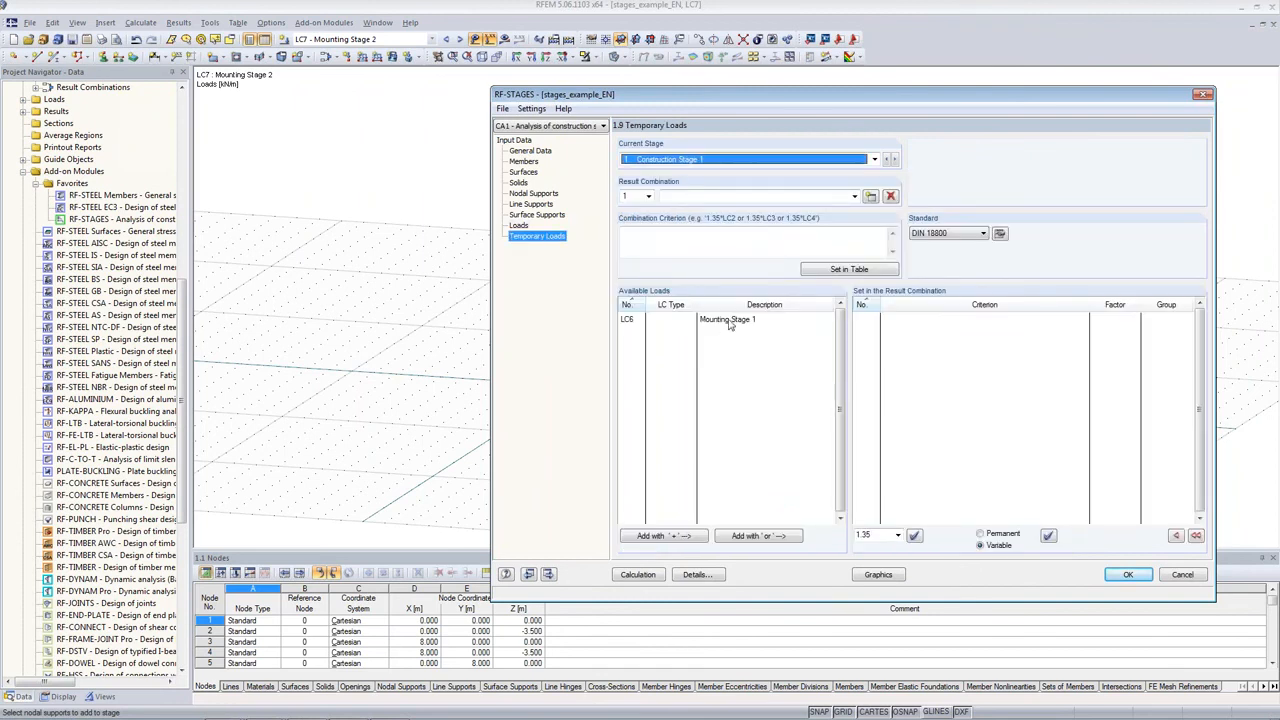
{"action": "left_click", "coordinate": [718, 322]}
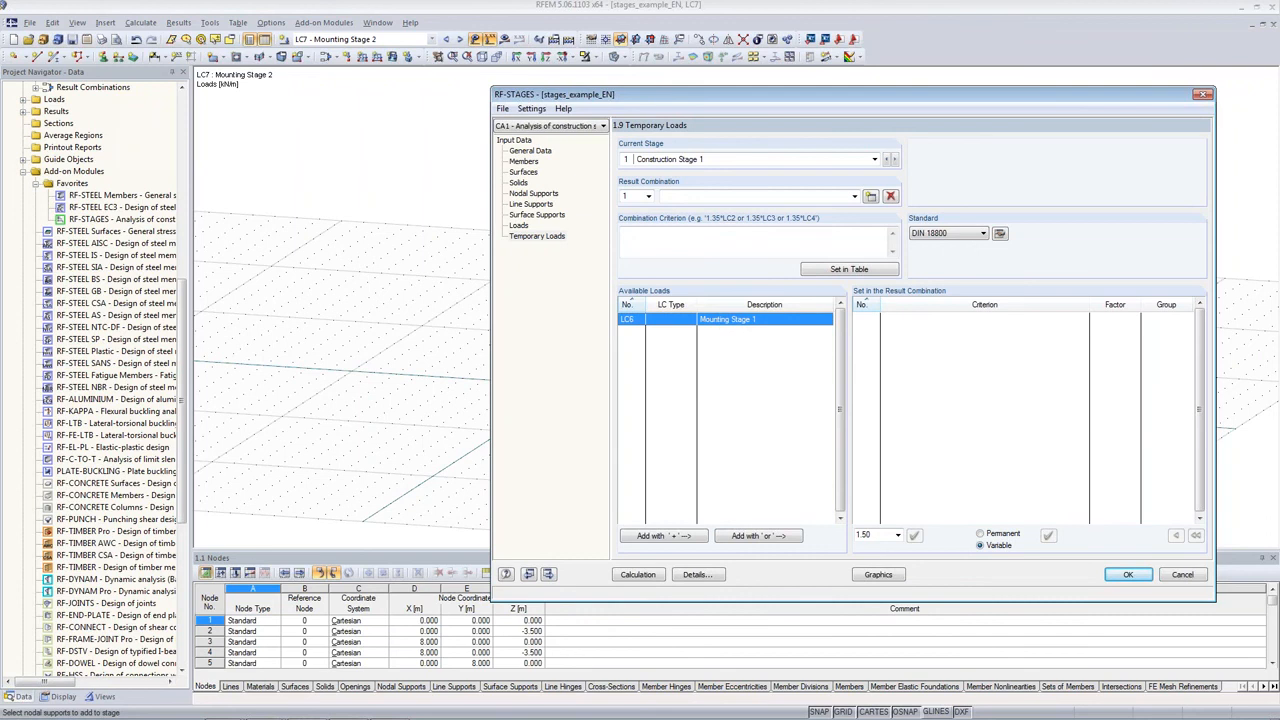
{"action": "left_click", "coordinate": [655, 537]}
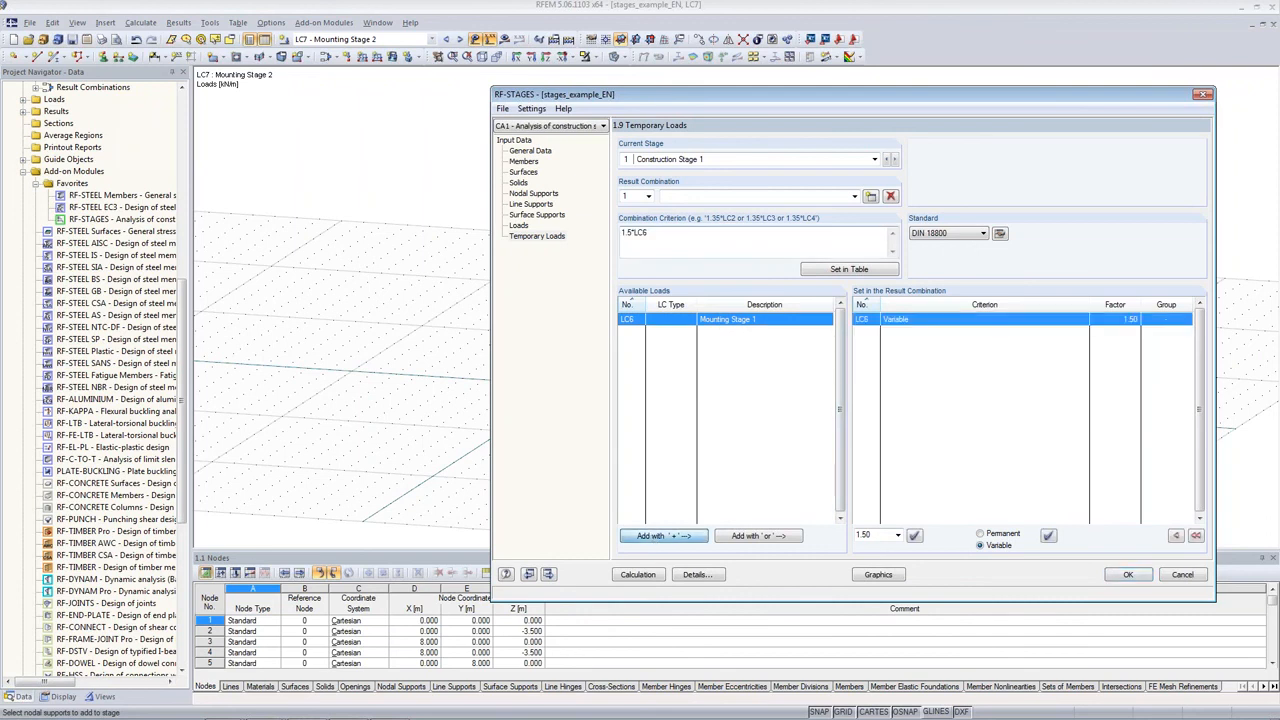
Add LC7, Mounting Stage 2, to the temporary result combination of Construction Stage 2 as a variable load with factor 1.50.
{"action": "left_click", "coordinate": [894, 159]}
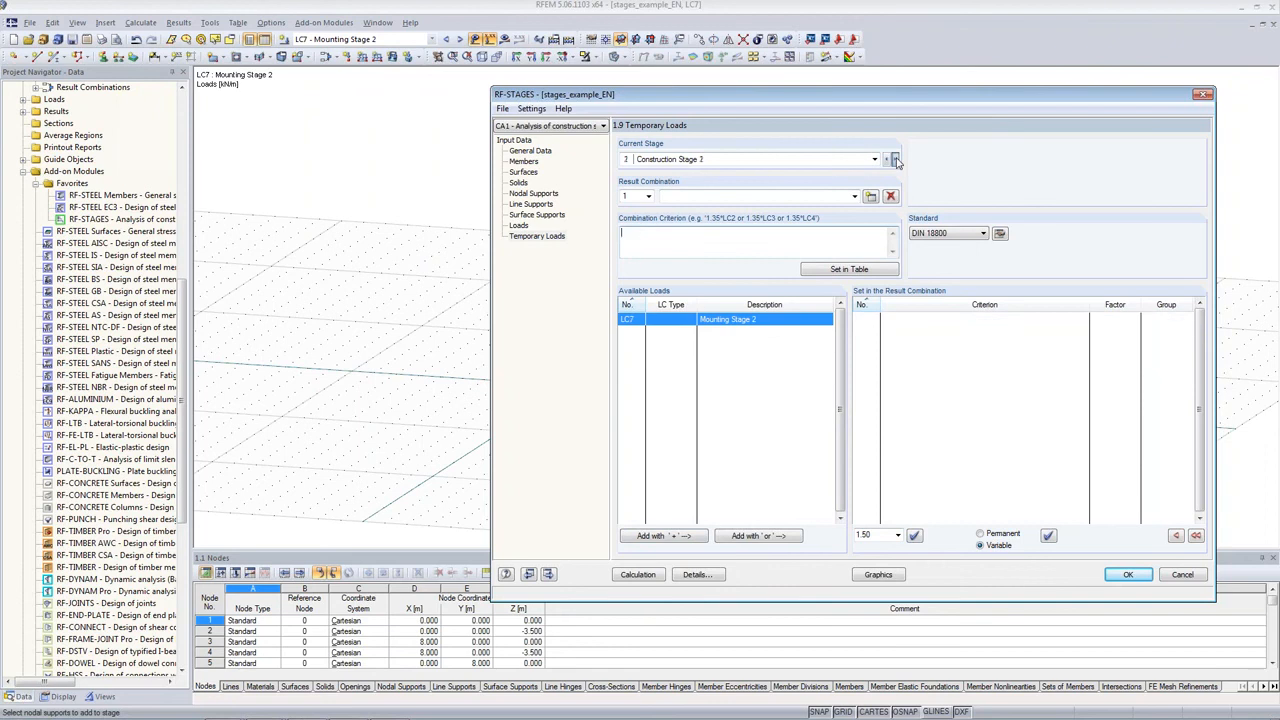
{"action": "double_click", "coordinate": [729, 325]}
{"action": "left_click_drag", "start_coordinate": [650, 233], "coordinate": [616, 234]}
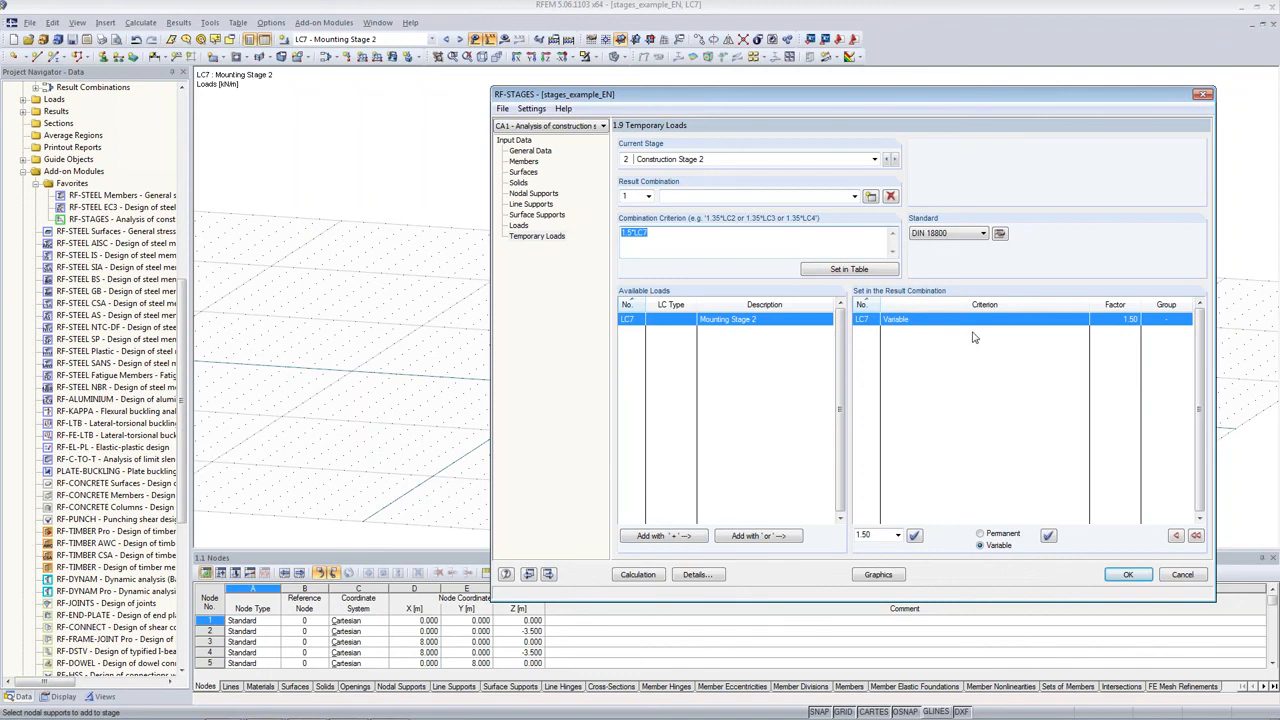
Recheck the loads assigned to Construction Stage 2 and run the construction stages calculation.
{"action": "left_click", "coordinate": [518, 226]}
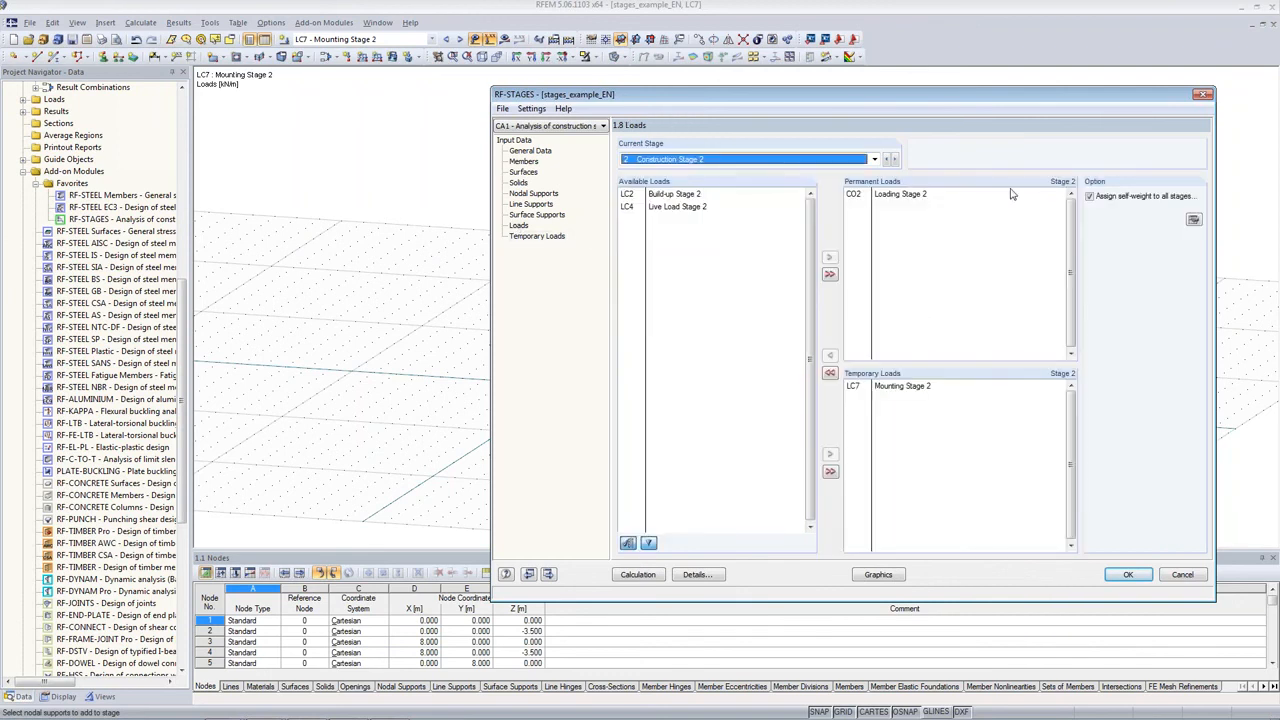
{"action": "left_click", "coordinate": [628, 578]}
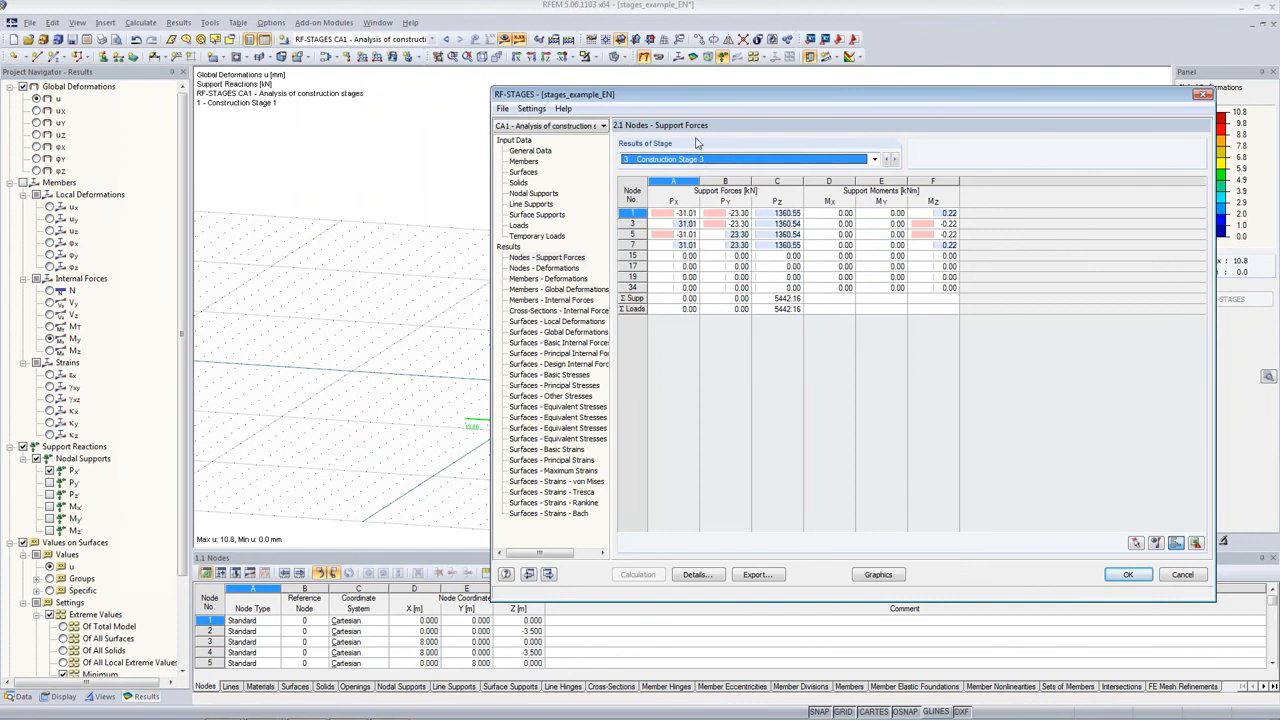
{"action": "left_click_drag", "start_coordinate": [700, 98], "coordinate": [569, 65]}
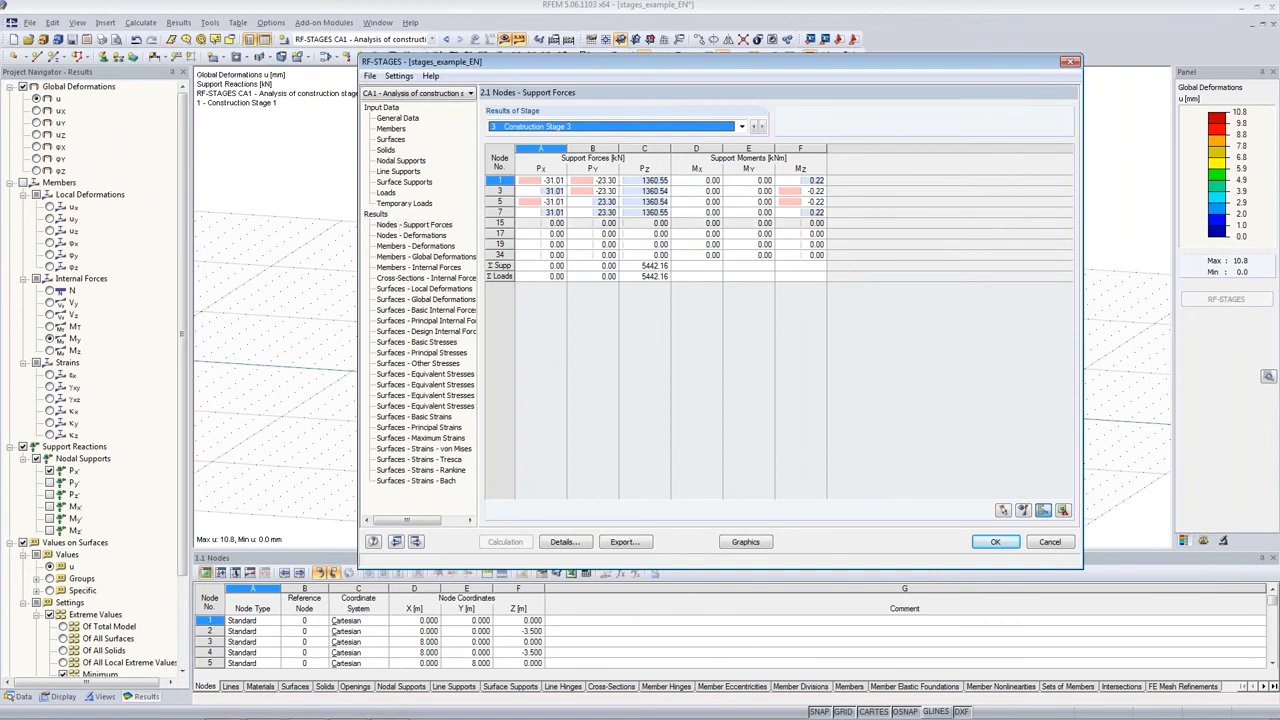
Review the nodal support forces for Construction Stage 1 and for the envelope of all stages.
{"action": "left_click", "coordinate": [741, 126]}
{"action": "left_click", "coordinate": [560, 137]}
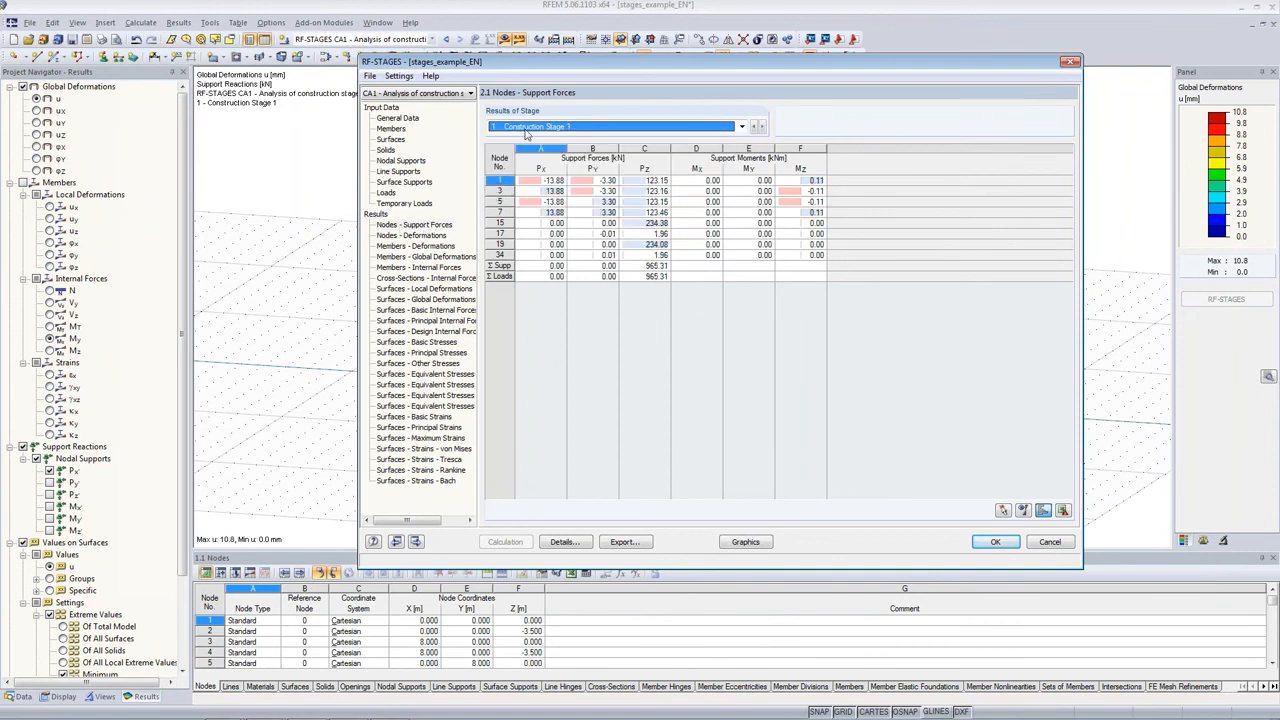
{"action": "left_click", "coordinate": [524, 129]}
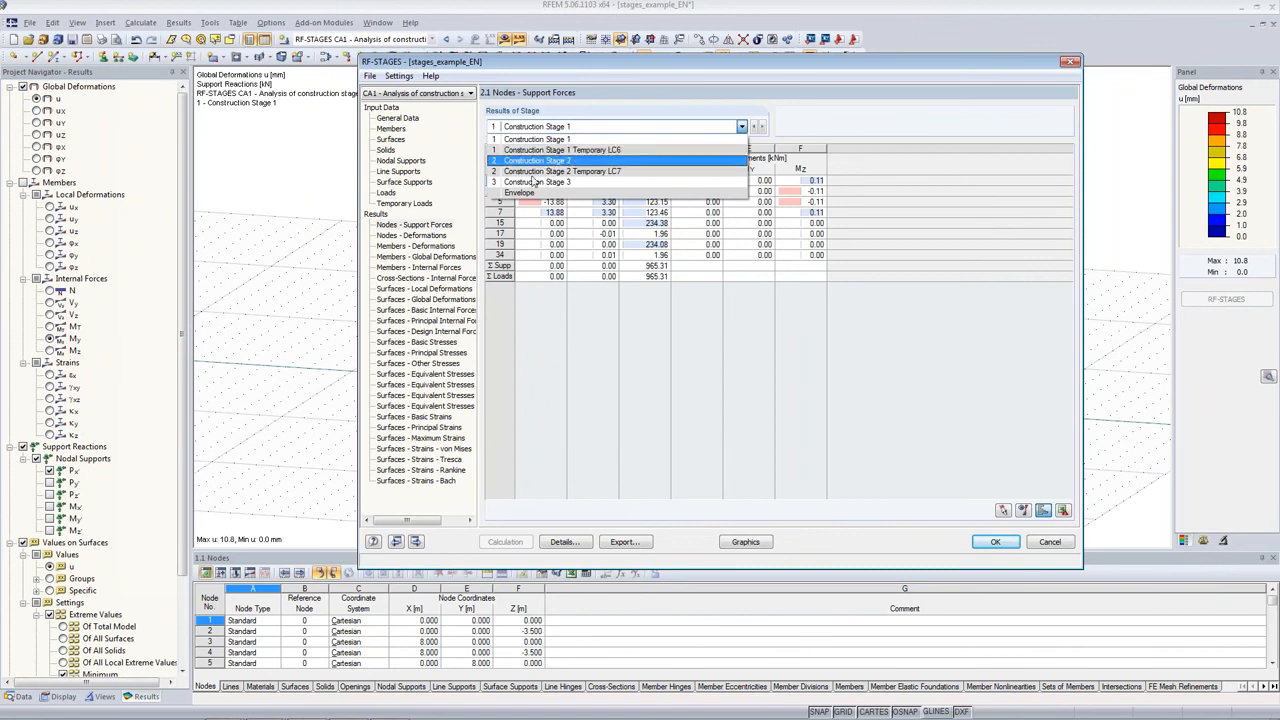
{"action": "left_click", "coordinate": [586, 193]}
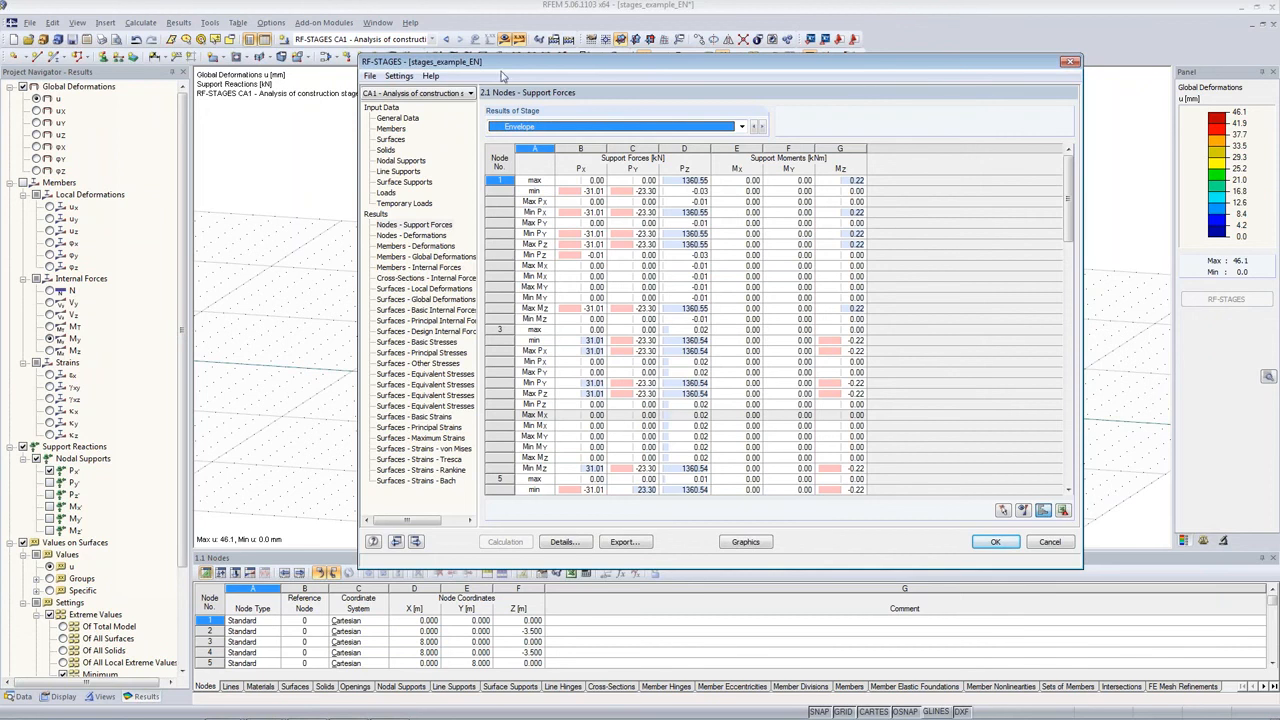
{"action": "left_click_drag", "start_coordinate": [507, 66], "coordinate": [364, 59]}
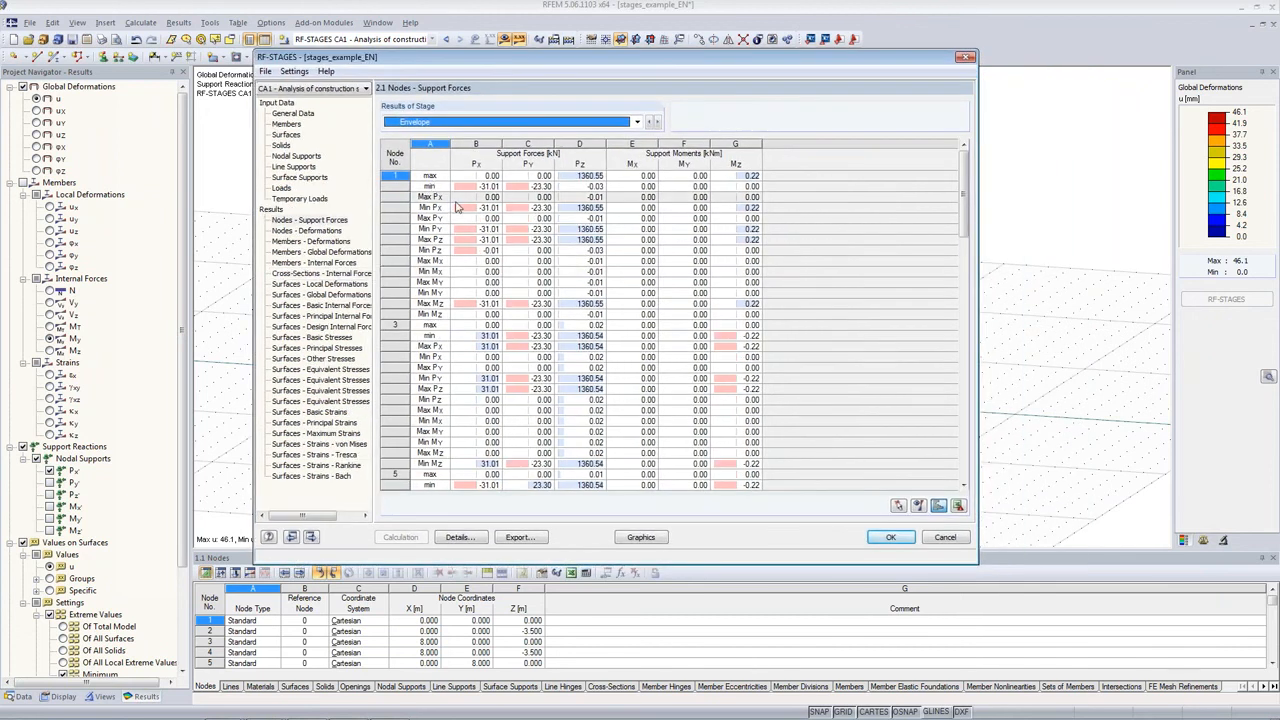
{"action": "left_click_drag", "start_coordinate": [430, 176], "coordinate": [522, 242]}
{"action": "left_click", "coordinate": [594, 294]}
{"action": "left_click", "coordinate": [465, 336]}
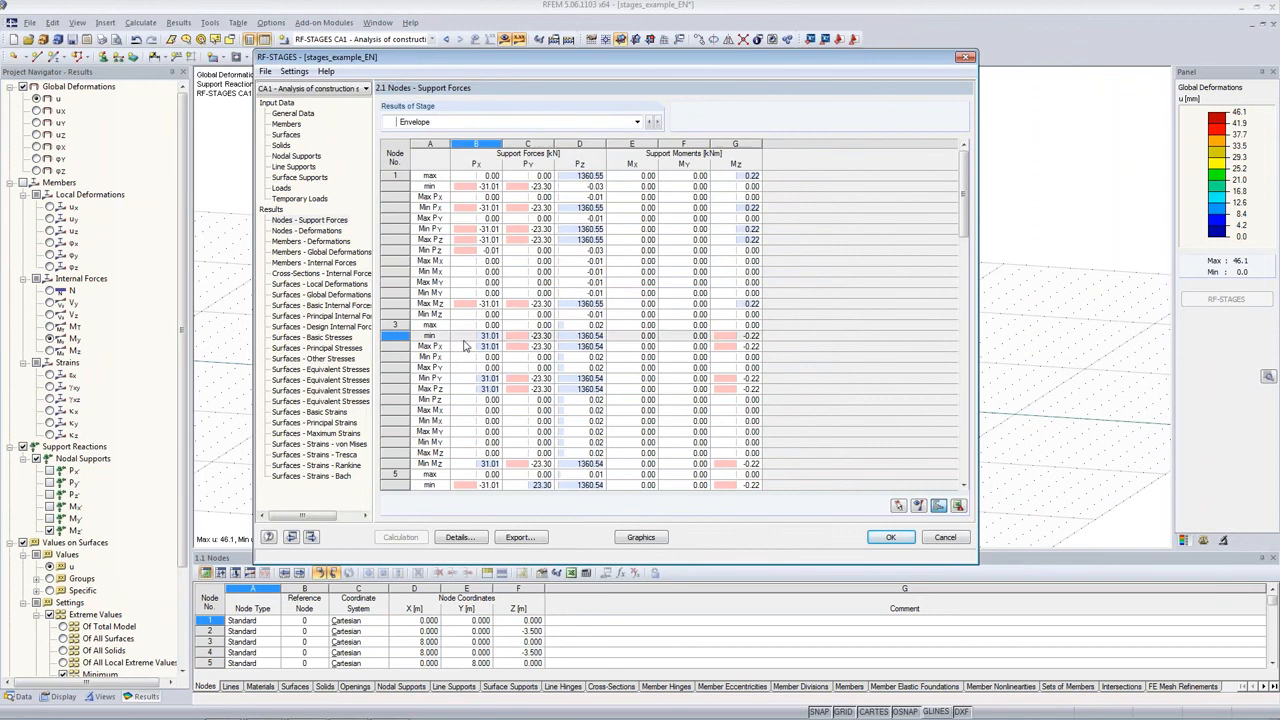
Export the stage results as result combinations, exit the module and display the RF-STAGES CA1 results.
{"action": "left_click", "coordinate": [536, 543]}
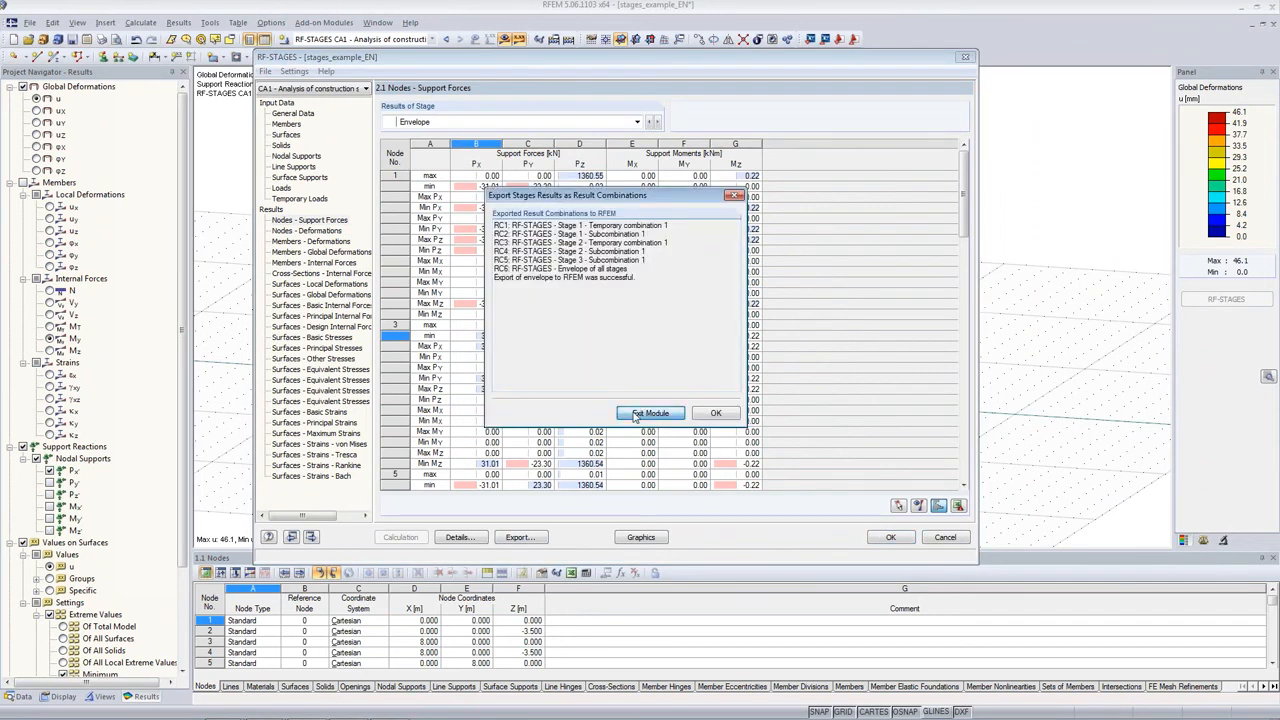
{"action": "left_click", "coordinate": [650, 413]}
{"action": "left_click", "coordinate": [411, 40]}
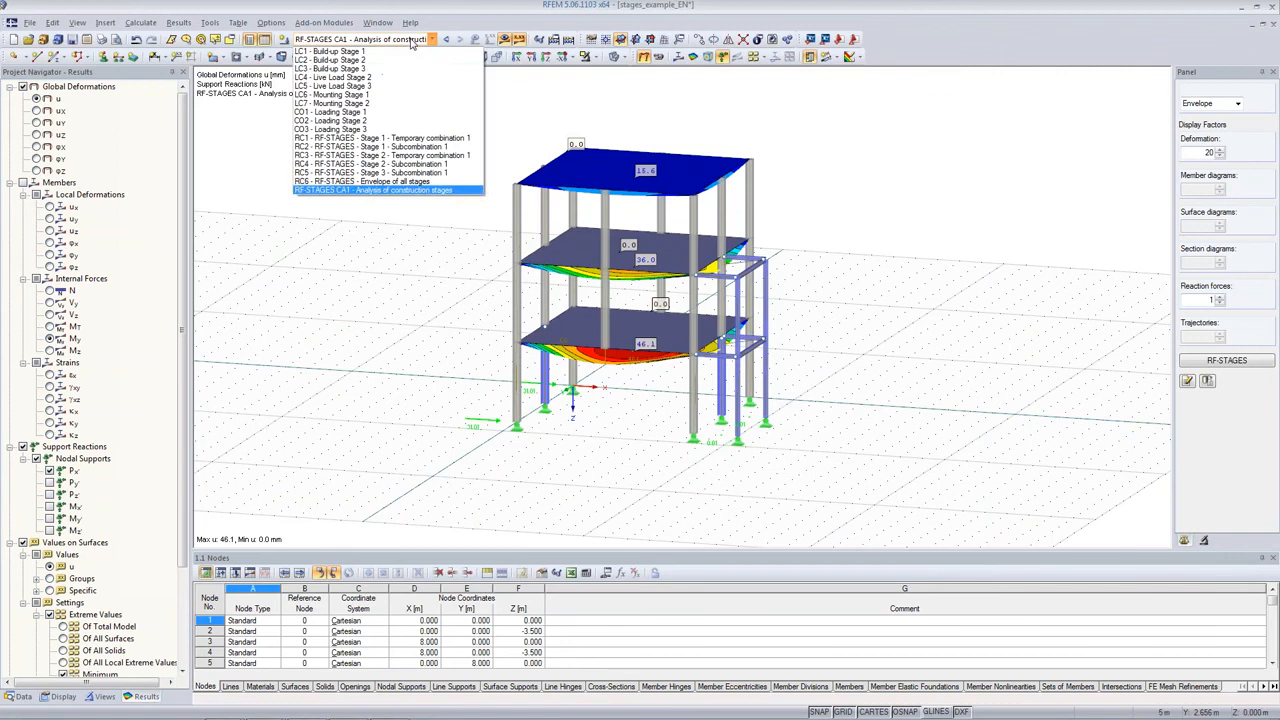
{"action": "left_click", "coordinate": [323, 191]}
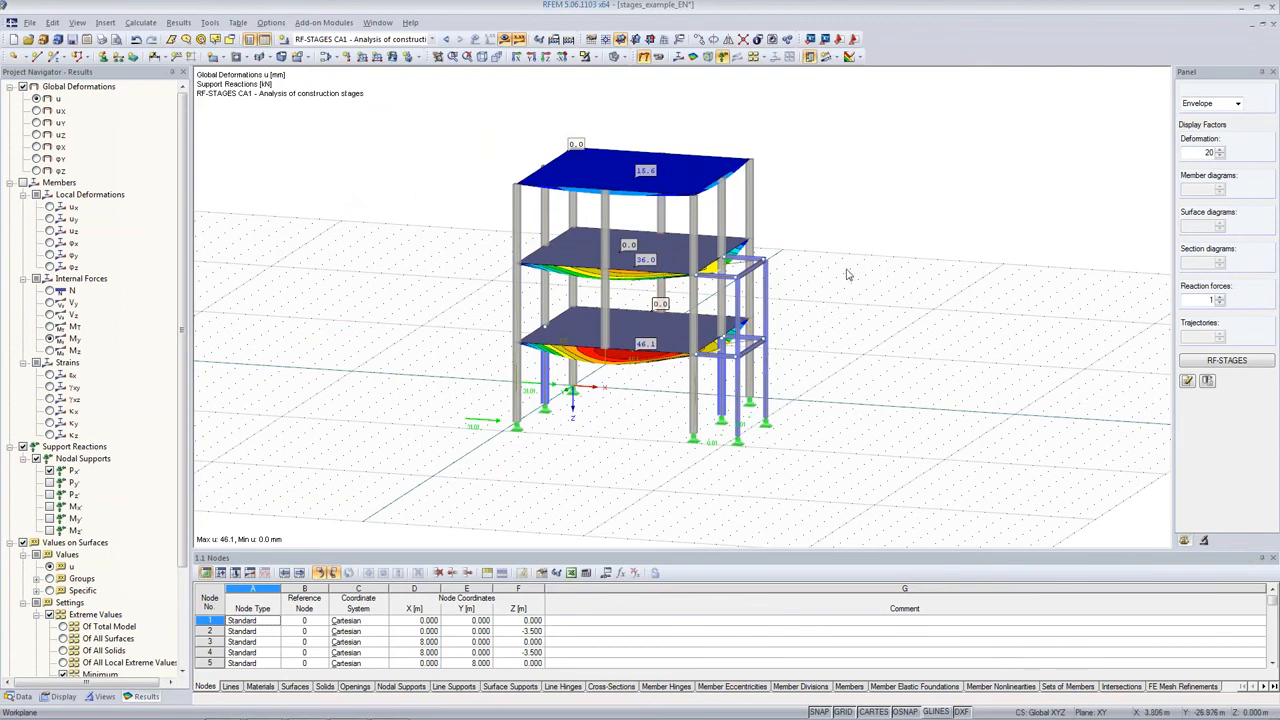
Display the Construction Stage 1 permanent load results (1 - PLC) and examine the first floor slab's deformation near the supporting columns.
{"action": "middle_click_drag", "start_coordinate": [864, 262], "coordinate": [829, 303], "text": "ctrl"}
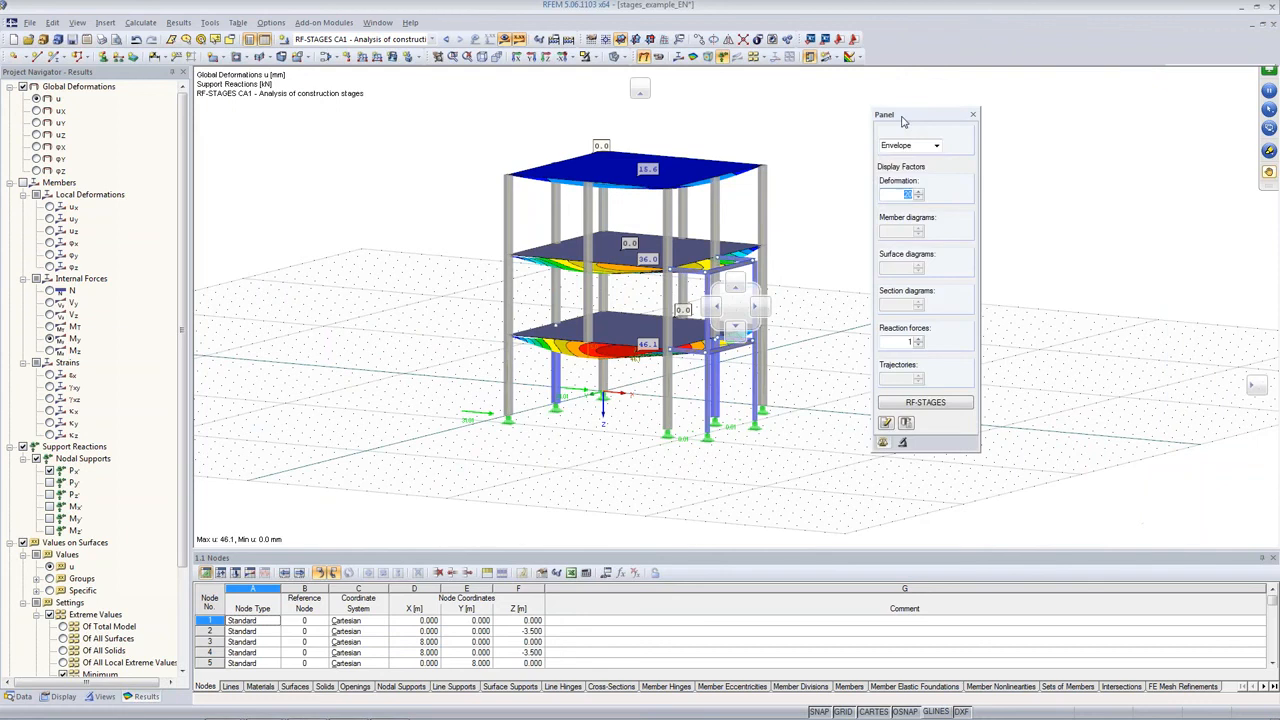
{"action": "left_click", "coordinate": [936, 148]}
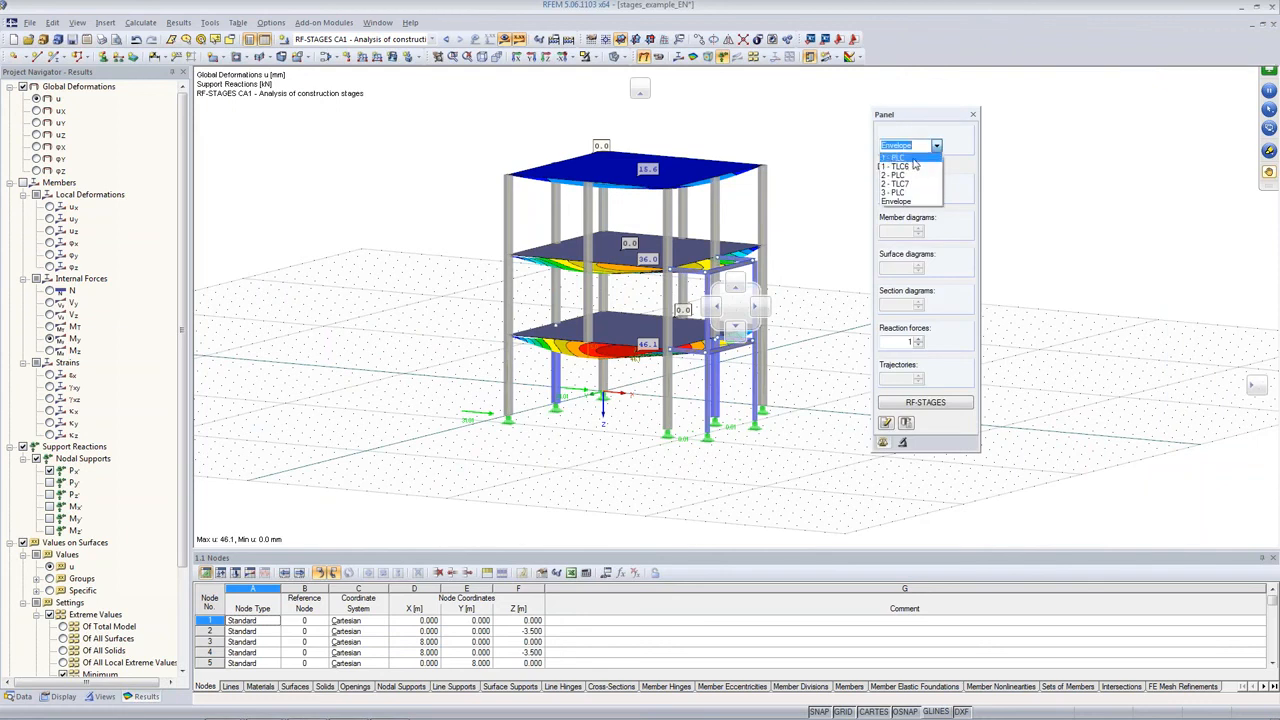
{"action": "left_click", "coordinate": [892, 162]}
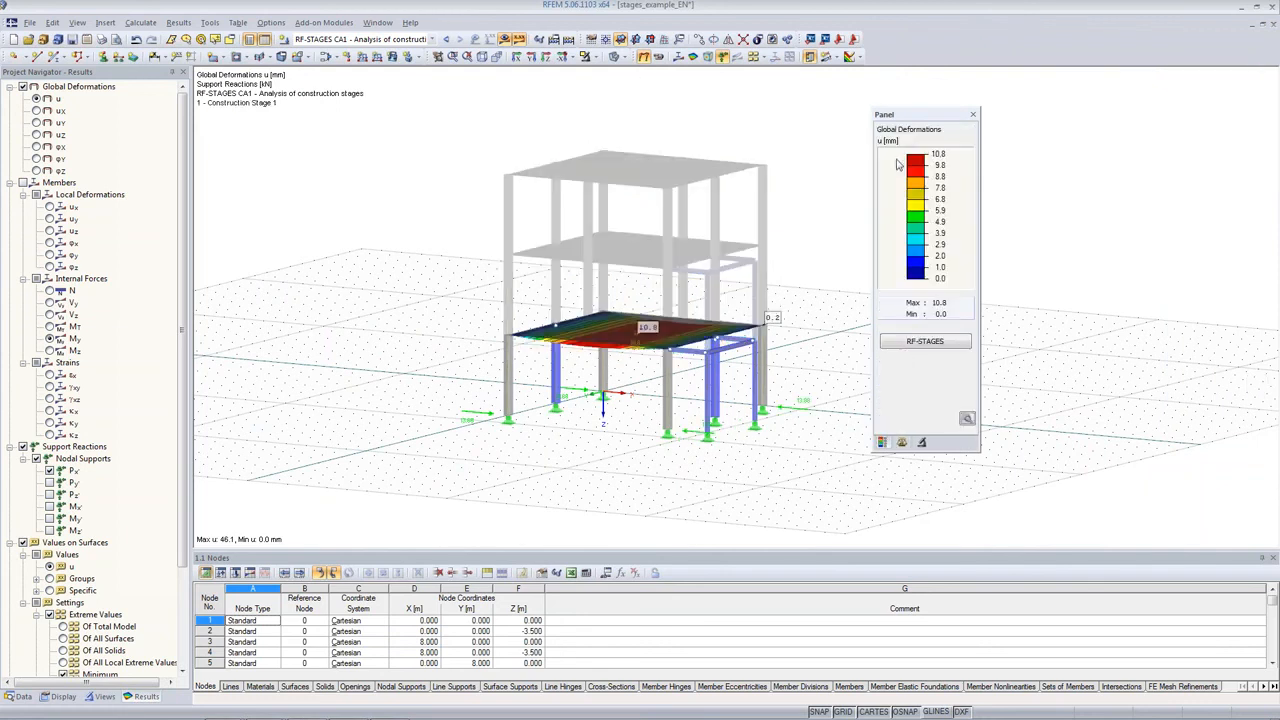
{"action": "left_click", "coordinate": [921, 441]}
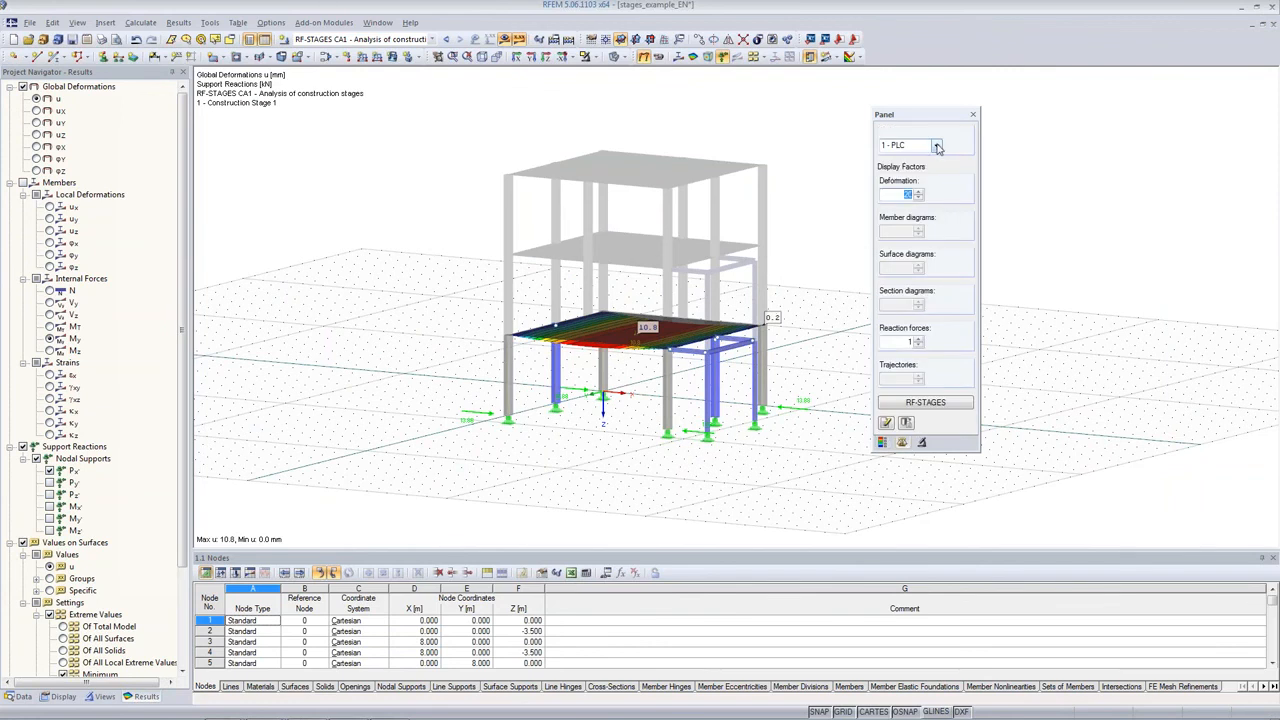
{"action": "middle_click_drag", "start_coordinate": [474, 310], "coordinate": [732, 302], "text": "ctrl"}
{"action": "scroll", "coordinate": [603, 360], "scroll_direction": "up", "scroll_amount": 5}
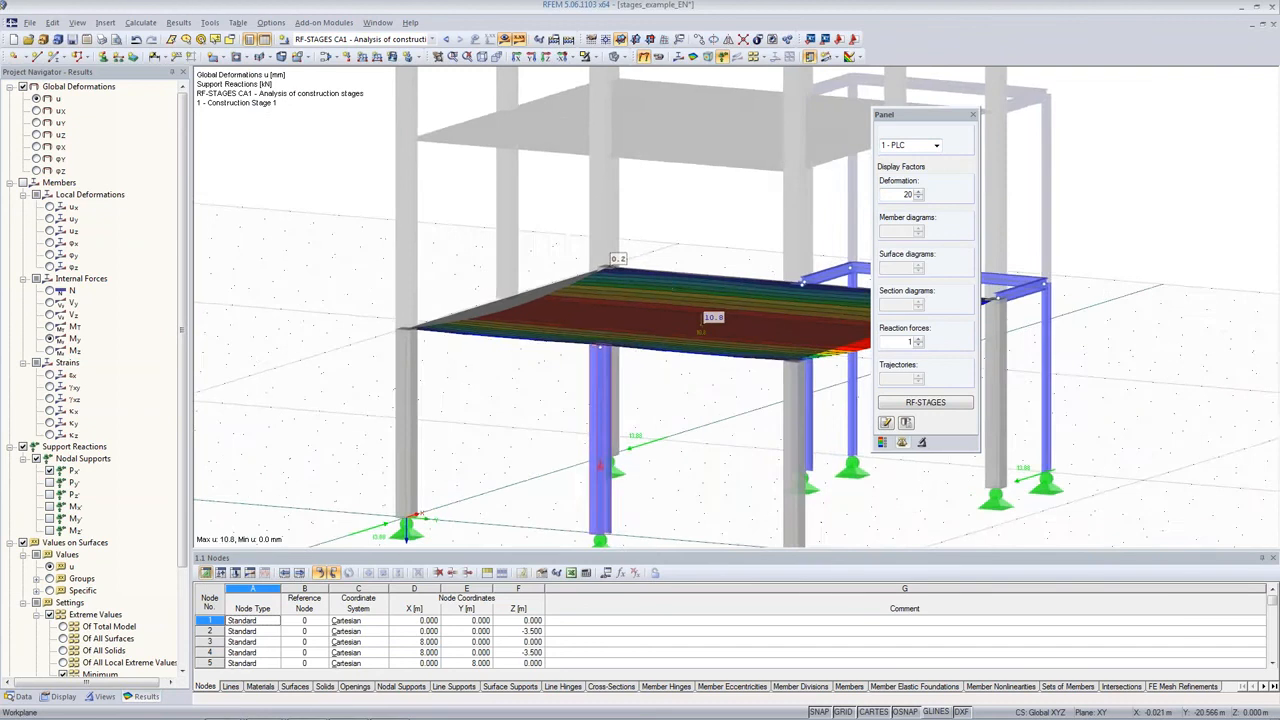
{"action": "scroll", "coordinate": [605, 350], "scroll_direction": "up", "scroll_amount": 3}
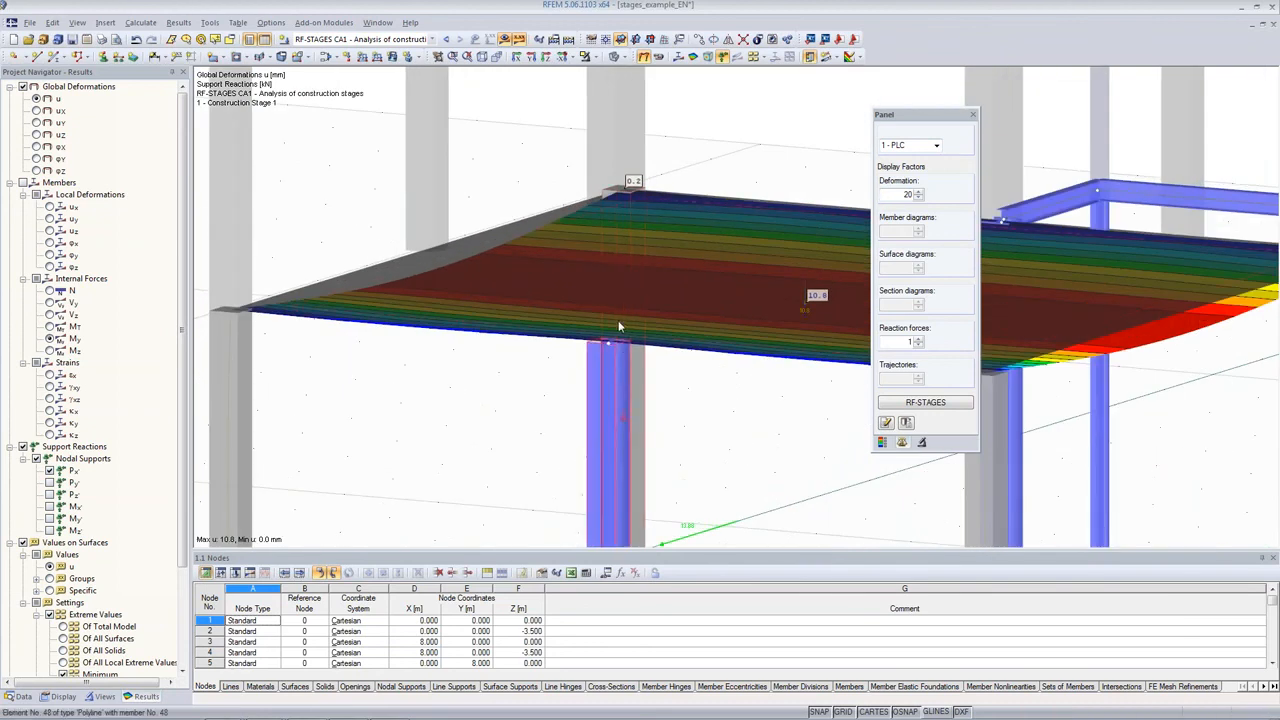
{"action": "middle_click_drag", "start_coordinate": [690, 312], "coordinate": [660, 318], "text": "ctrl"}
{"action": "scroll", "coordinate": [610, 308], "scroll_direction": "down", "scroll_amount": 3}
Display the Construction Stage 2 permanent load results (2 - PLC) and examine the global deformations of the floor slabs.
{"action": "left_click", "coordinate": [930, 145]}
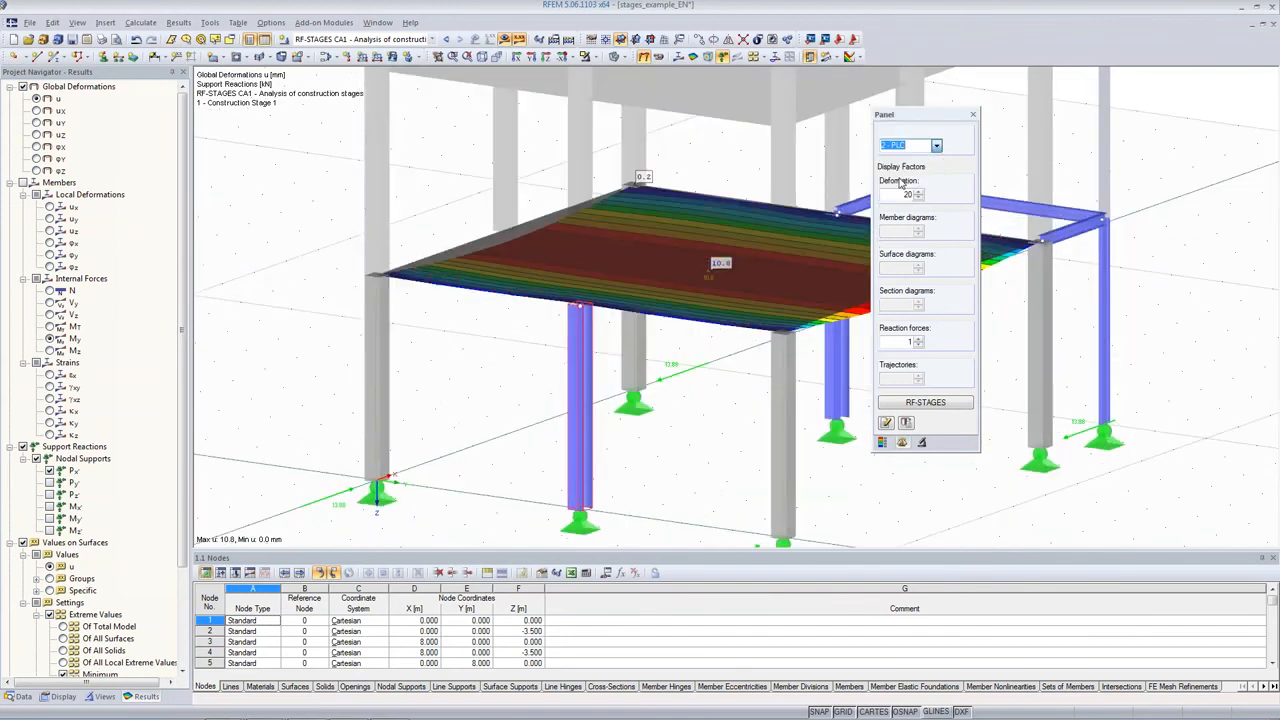
{"action": "left_click", "coordinate": [898, 176]}
{"action": "middle_click_drag", "start_coordinate": [669, 425], "coordinate": [606, 374], "text": "ctrl"}
{"action": "left_click_drag", "start_coordinate": [591, 305], "coordinate": [485, 400]}
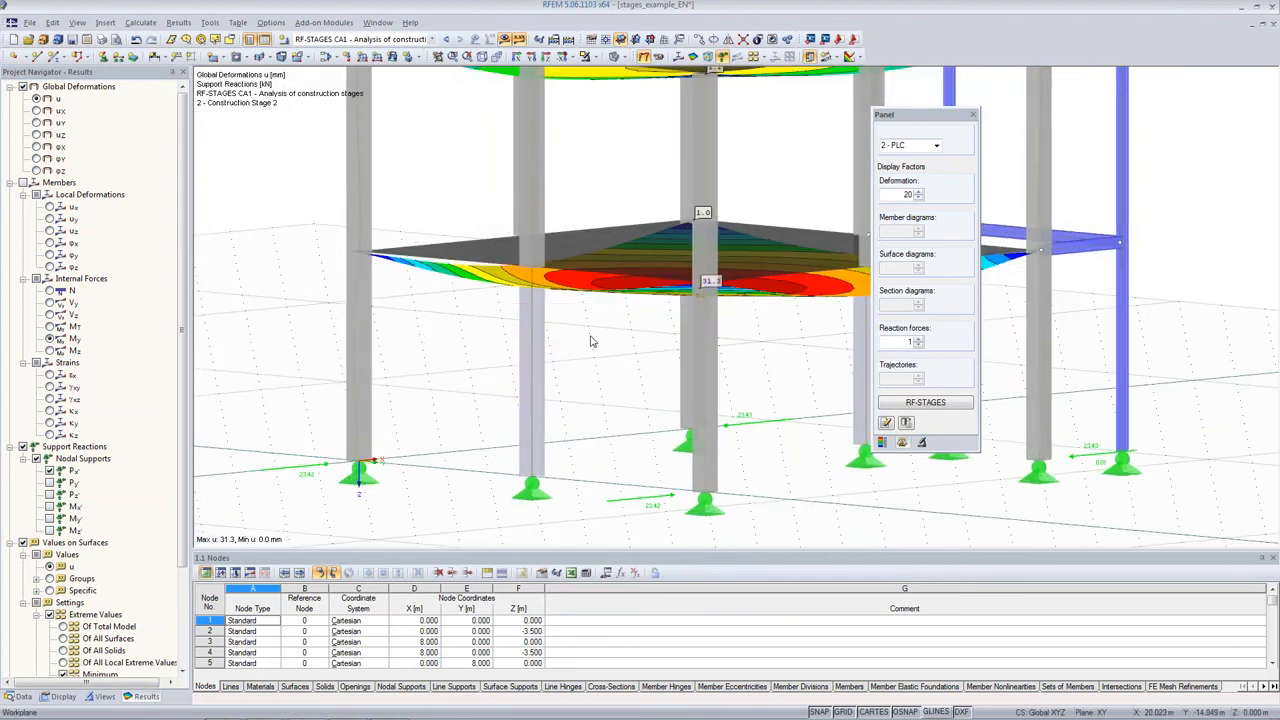
{"action": "mouse_move", "coordinate": [590, 341]}
{"action": "middle_mouse_down", "text": "ctrl"}
{"action": "mouse_move", "coordinate": [533, 377]}
{"action": "mouse_move", "coordinate": [503, 308]}
{"action": "mouse_move", "coordinate": [636, 407]}
{"action": "mouse_move", "coordinate": [577, 357]}
{"action": "mouse_move", "coordinate": [298, 301]}
{"action": "mouse_move", "coordinate": [612, 379]}
{"action": "mouse_move", "coordinate": [715, 340]}
{"action": "mouse_move", "coordinate": [590, 365]}
{"action": "middle_mouse_up", "text": "ctrl"}
{"action": "middle_click_drag", "start_coordinate": [590, 365], "coordinate": [595, 498]}
Examine the member axial forces N around the blue side frame and columns in Construction Stage 2.
{"action": "middle_click_drag", "start_coordinate": [640, 318], "coordinate": [429, 240], "text": "ctrl"}
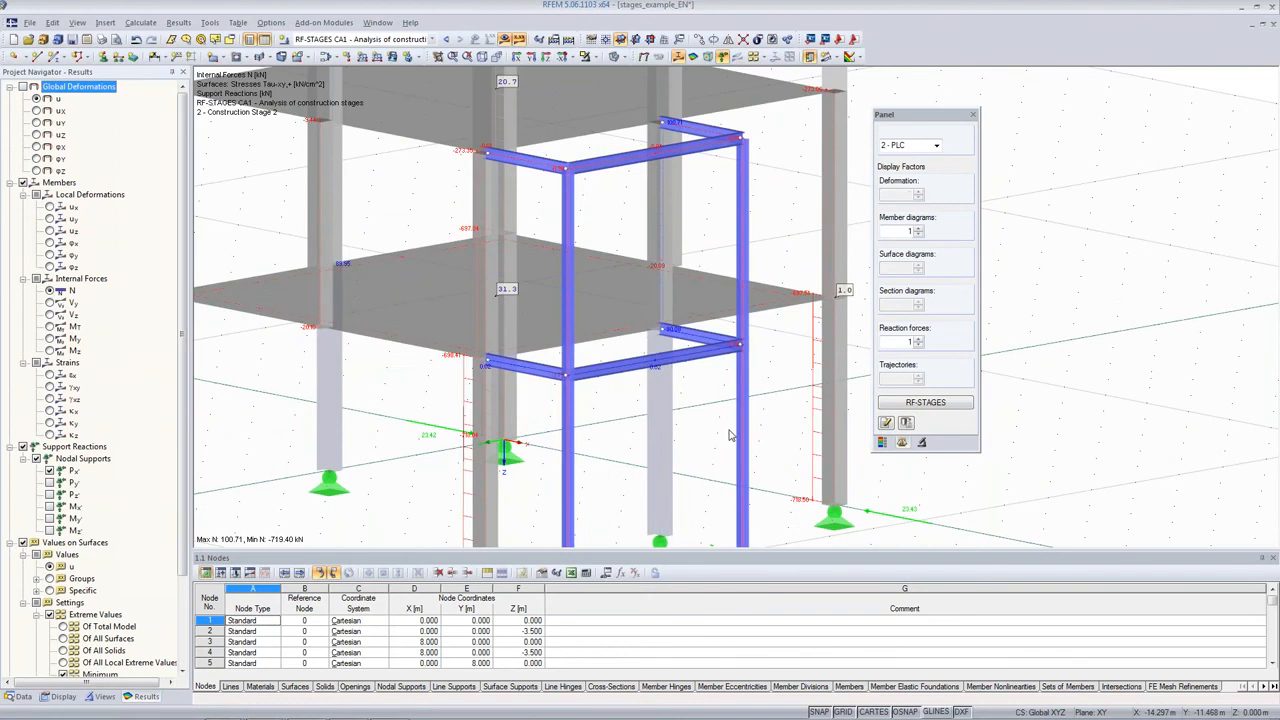
{"action": "mouse_move", "coordinate": [730, 435]}
{"action": "middle_mouse_down"}
{"action": "mouse_move", "coordinate": [671, 434]}
{"action": "mouse_move", "coordinate": [740, 445]}
{"action": "middle_mouse_up"}
{"action": "middle_click_drag", "start_coordinate": [690, 316], "coordinate": [739, 294]}
Display the Construction Stage 3 permanent load results (3 - PLC) and examine the member axial forces N.
{"action": "left_click", "coordinate": [936, 145]}
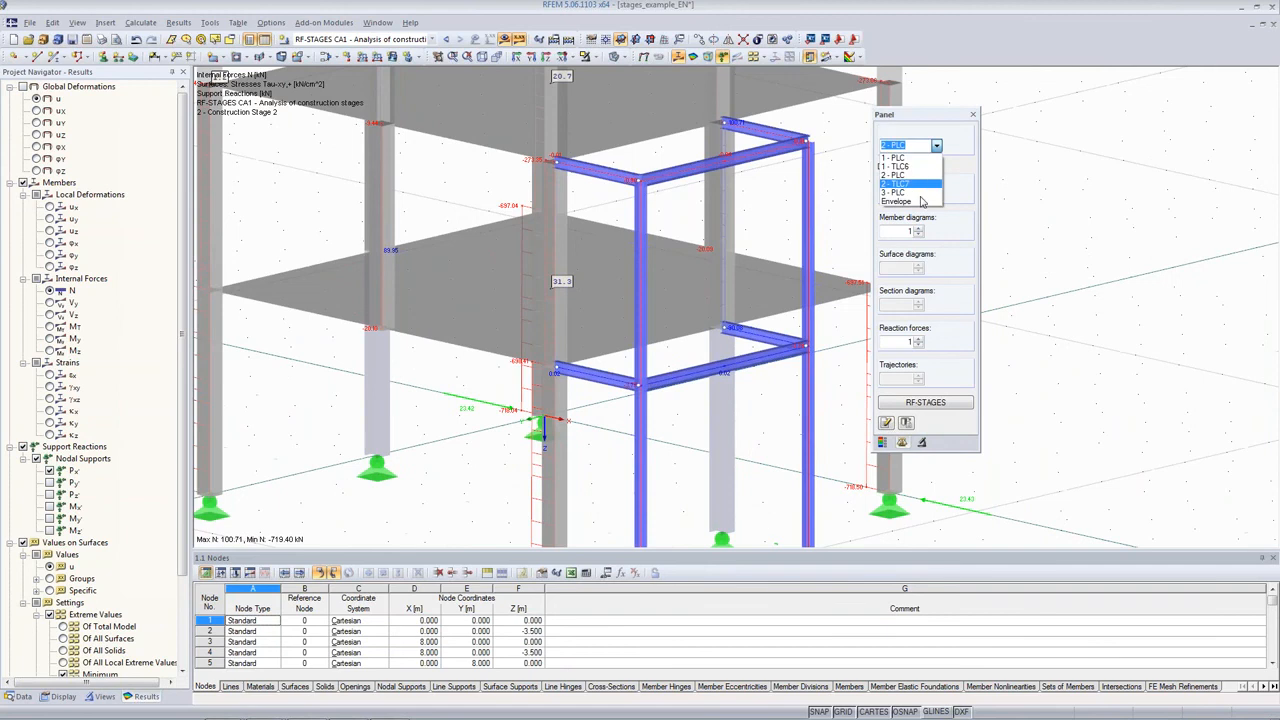
{"action": "left_click", "coordinate": [920, 194]}
{"action": "scroll", "coordinate": [719, 278], "scroll_direction": "down", "scroll_amount": 2}
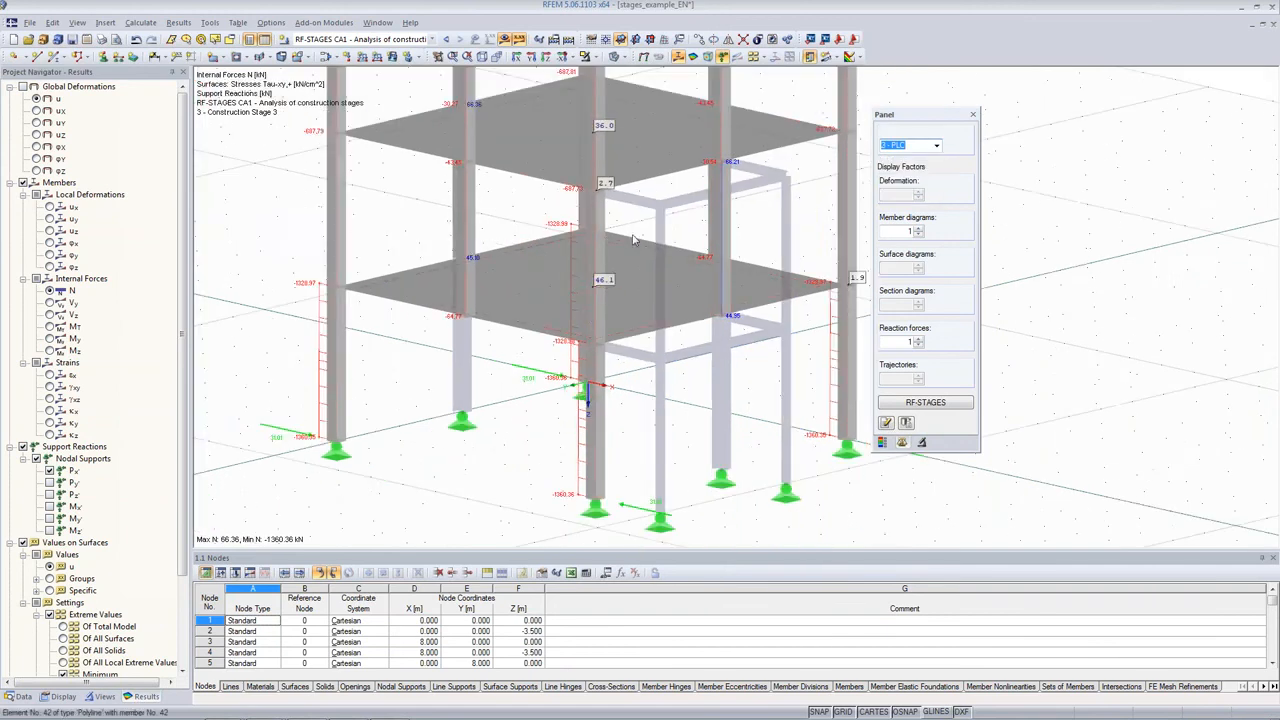
{"action": "middle_click_drag", "start_coordinate": [581, 304], "coordinate": [995, 286], "text": "ctrl"}
Switch the Construction Stage 3 results back to global deformations and examine all three floor slabs.
{"action": "left_click", "coordinate": [643, 57]}
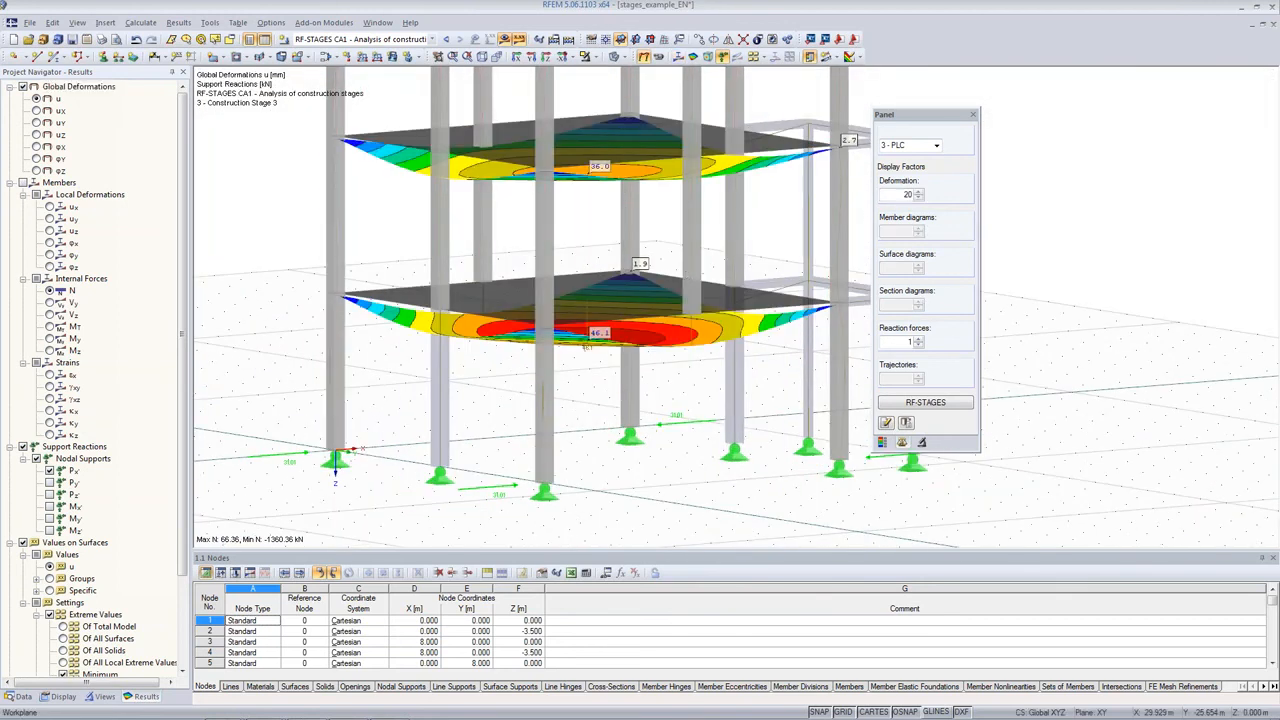
{"action": "middle_click_drag", "start_coordinate": [736, 270], "coordinate": [655, 222], "text": "ctrl"}
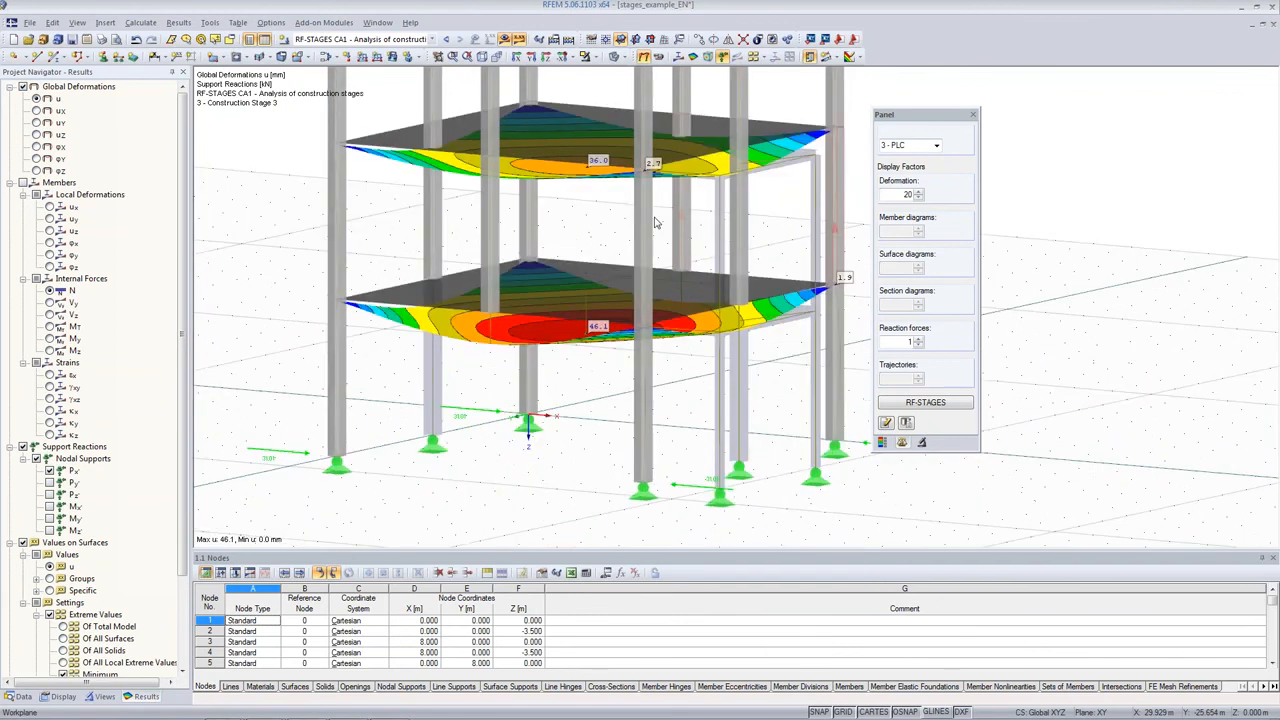
{"action": "scroll", "coordinate": [718, 224], "scroll_direction": "down", "scroll_amount": 3}
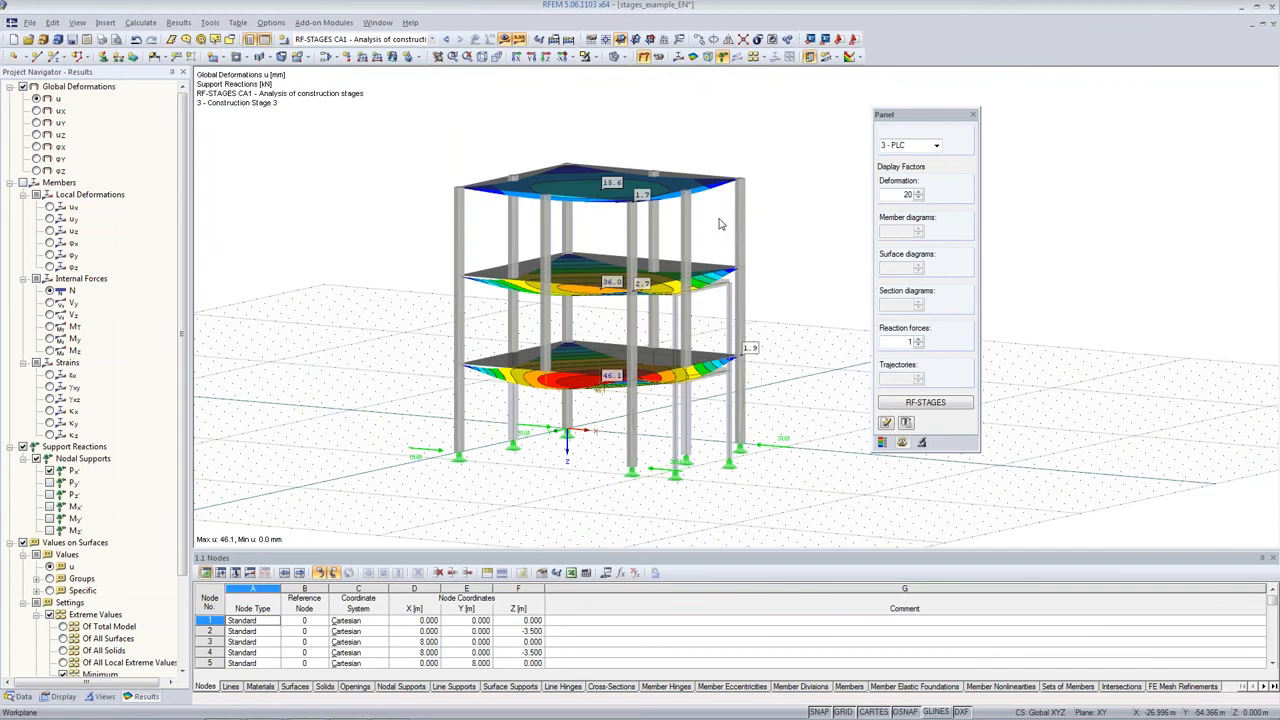
{"action": "middle_click_drag", "start_coordinate": [718, 224], "coordinate": [690, 234], "text": "ctrl"}
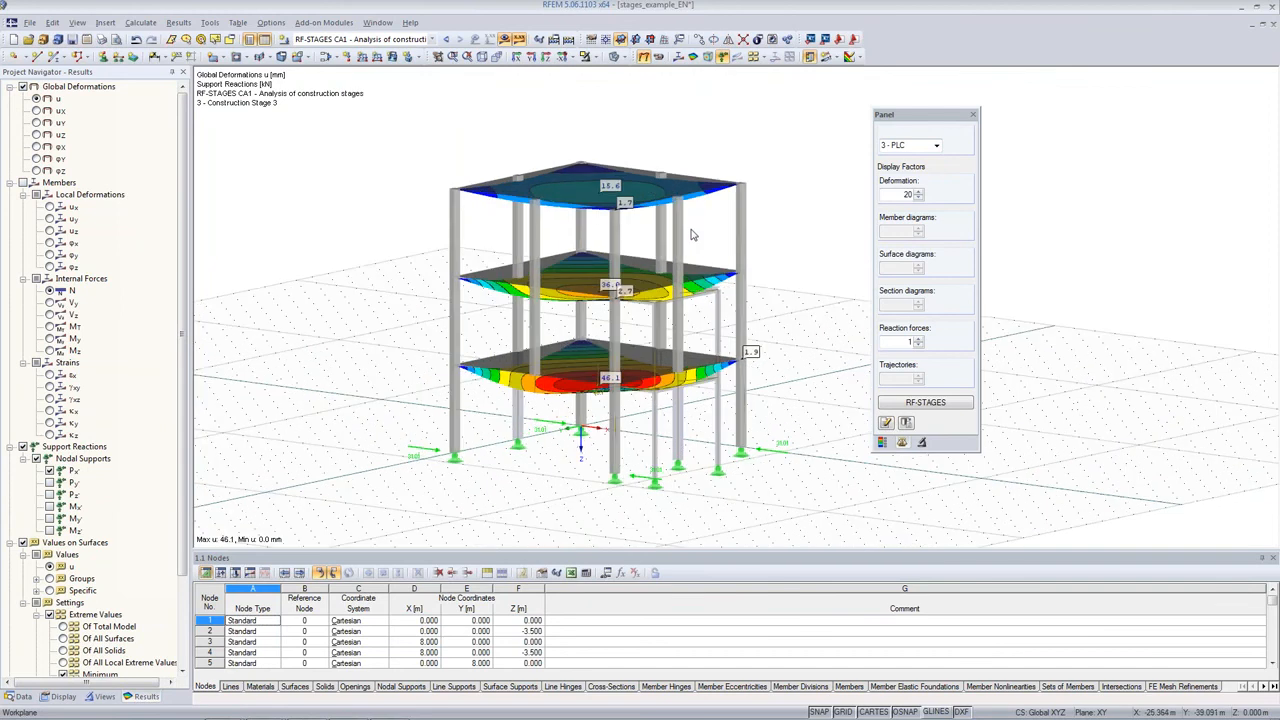
{"action": "scroll", "coordinate": [690, 234], "scroll_direction": "down", "scroll_amount": 1}
{"action": "scroll", "coordinate": [186, 295], "scroll_direction": "down", "scroll_amount": 1}
Set the type of deformations to In particular stage for the Construction Stage 3 results.
{"action": "left_click_drag", "start_coordinate": [195, 322], "coordinate": [197, 400]}
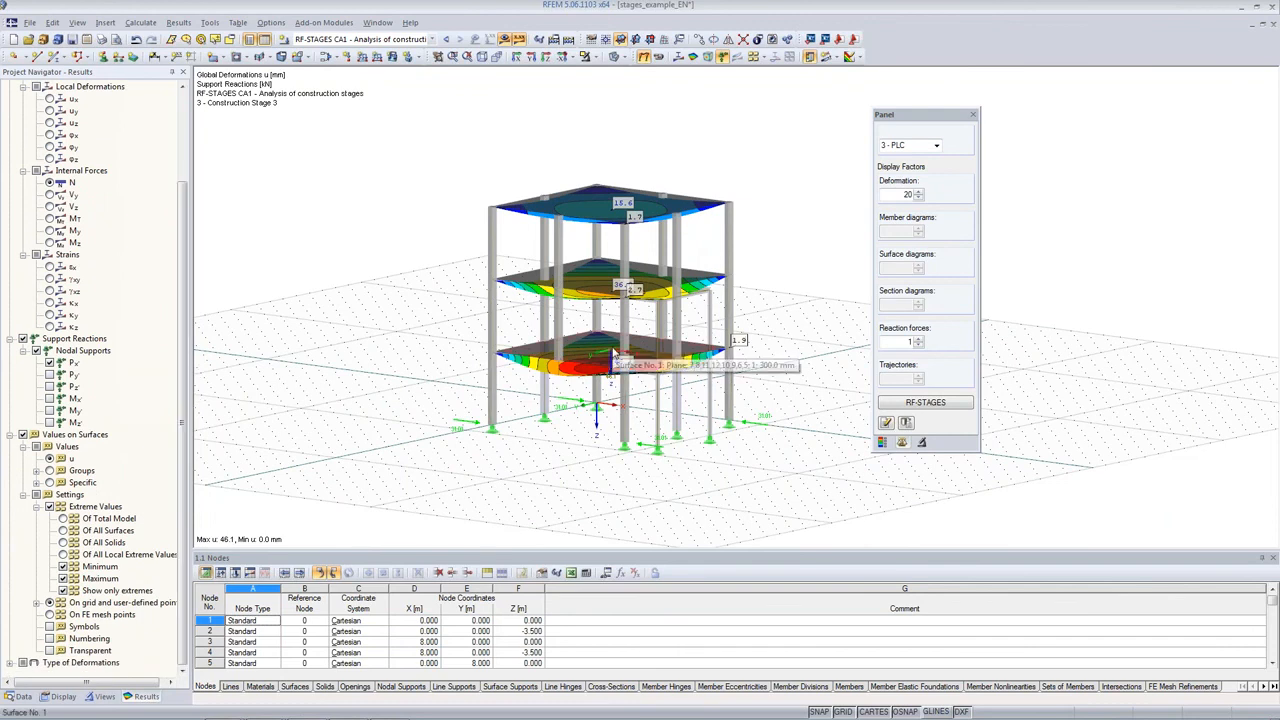
{"action": "scroll", "coordinate": [110, 668], "scroll_direction": "down", "scroll_amount": 1}
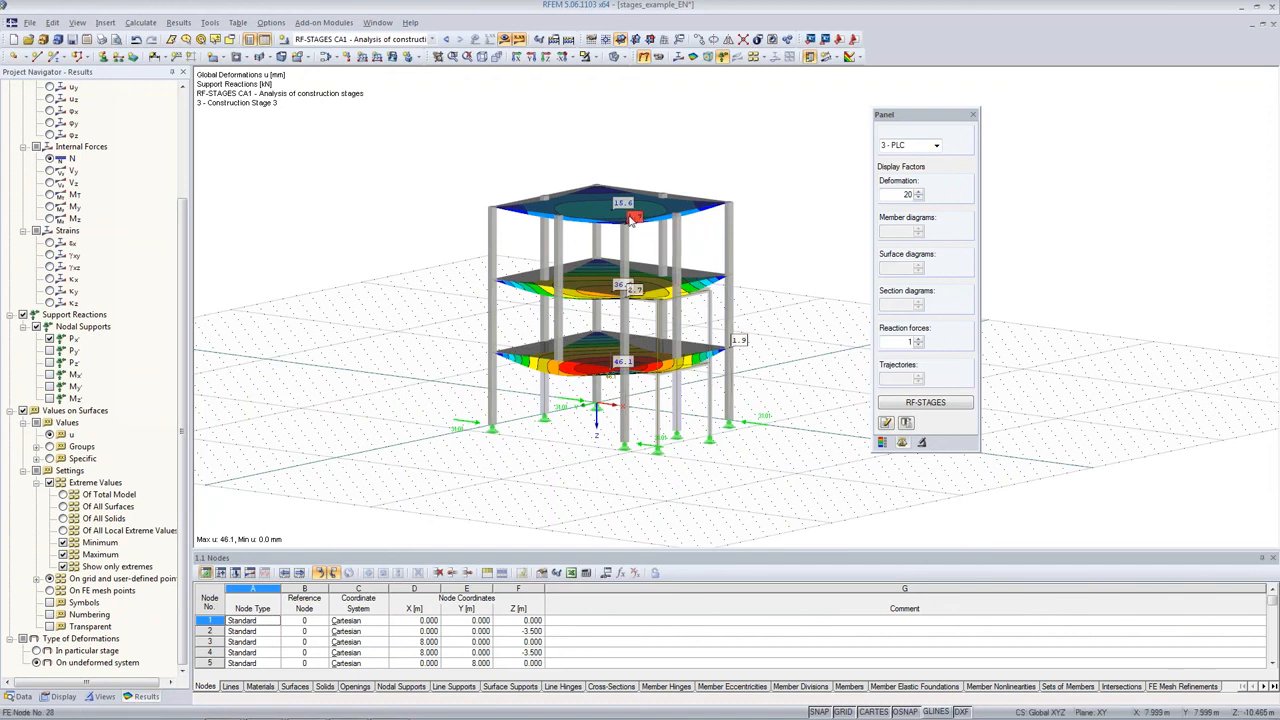
{"action": "left_click", "coordinate": [936, 147]}
{"action": "left_click", "coordinate": [936, 147]}
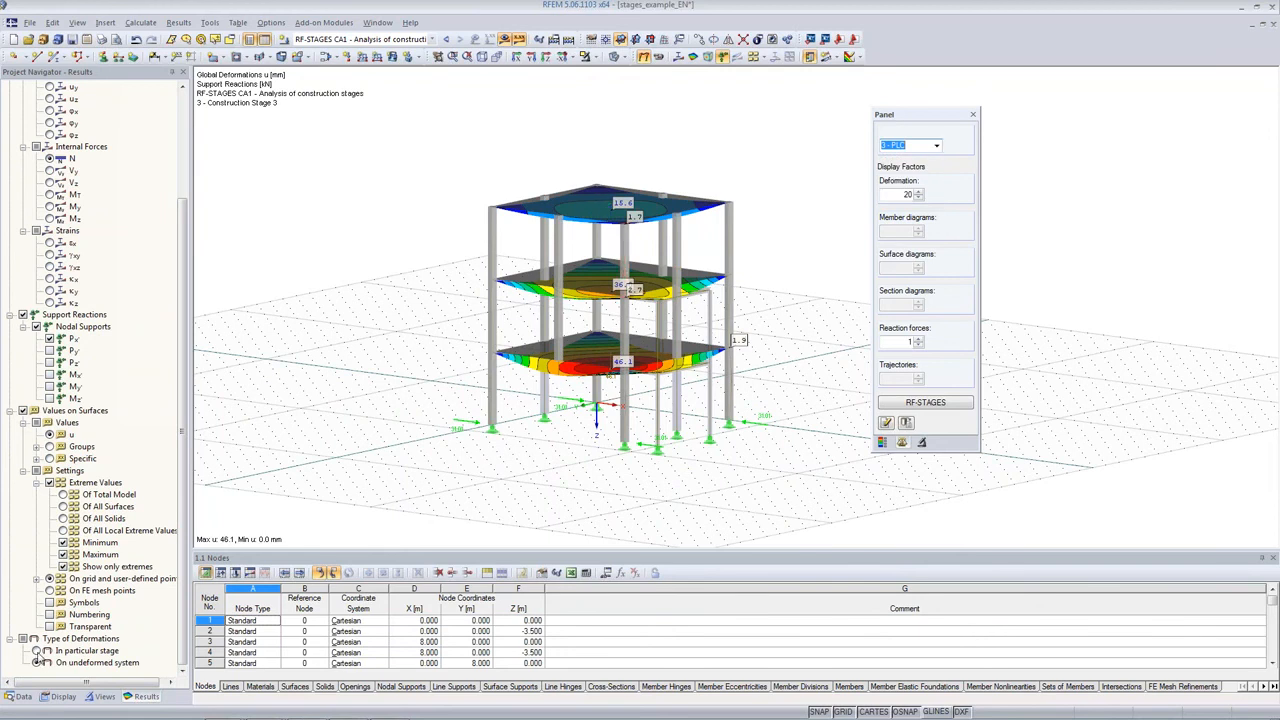
{"action": "left_click", "coordinate": [37, 662]}
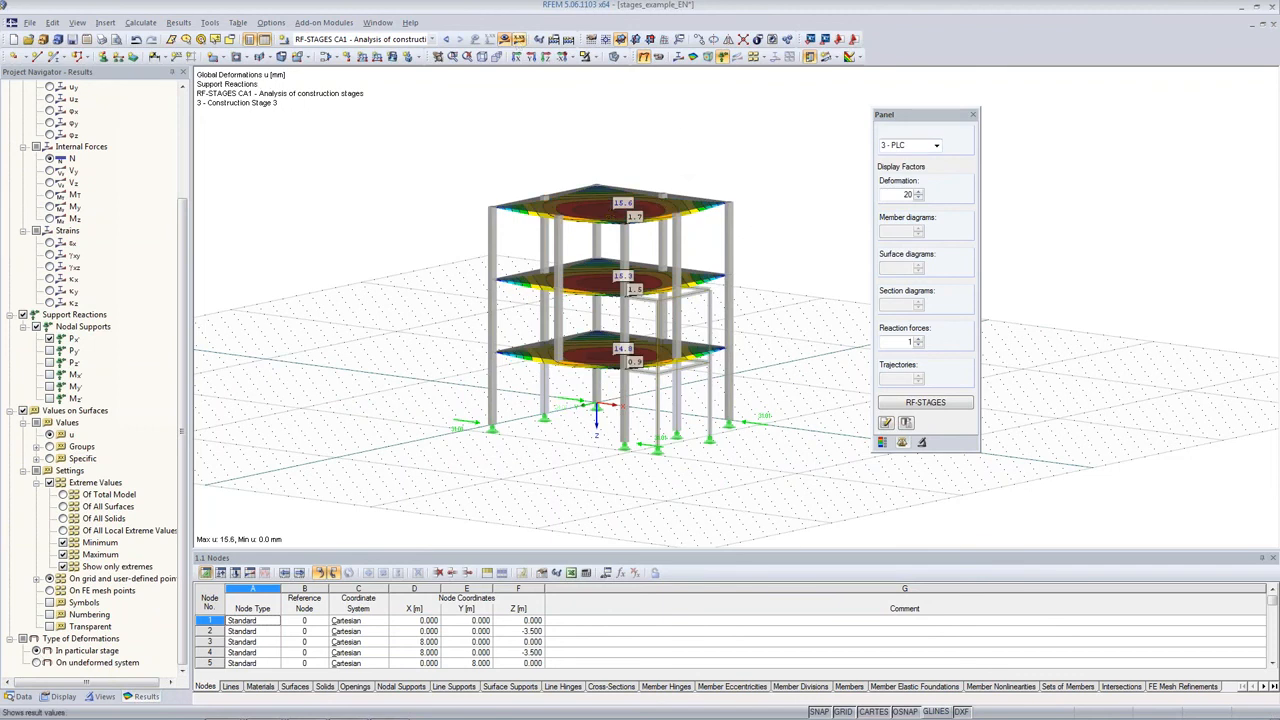
Examine the maximum in-stage deformations on the three floor slabs of Construction Stage 3.
{"action": "scroll", "coordinate": [540, 232], "scroll_direction": "up", "scroll_amount": 2}
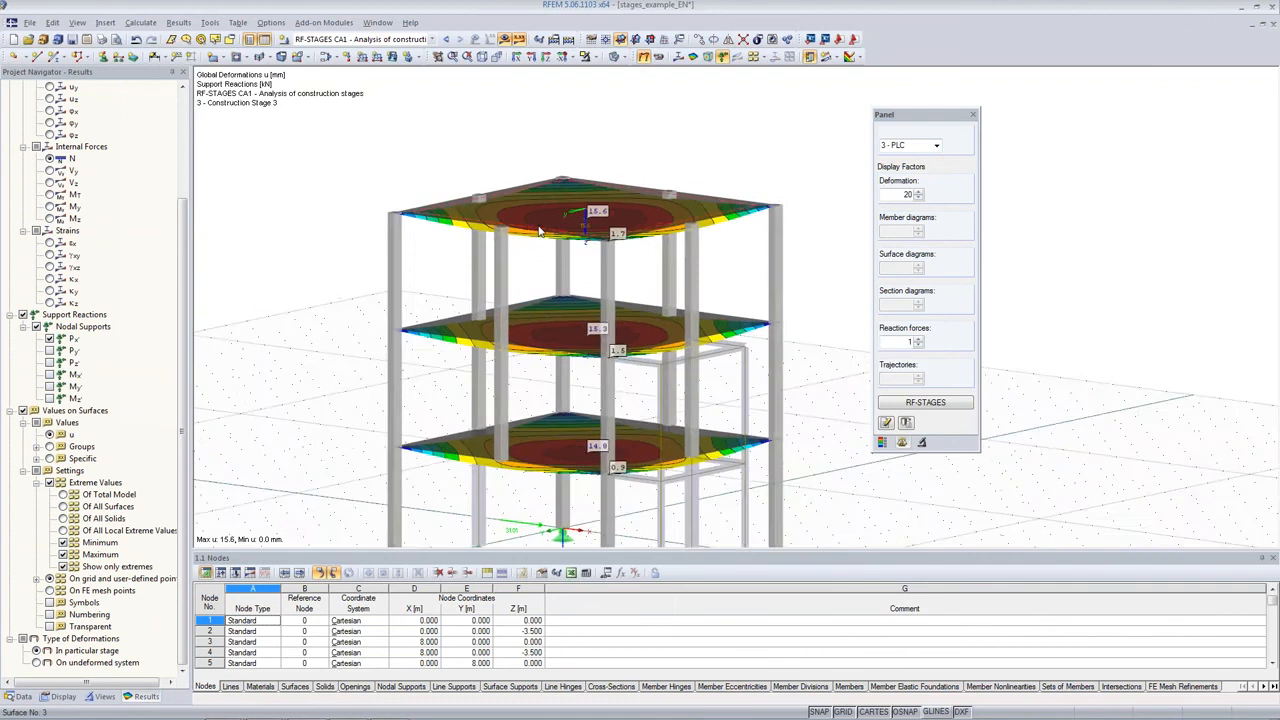
{"action": "scroll", "coordinate": [540, 232], "scroll_direction": "up", "scroll_amount": 2}
{"action": "middle_click_drag", "start_coordinate": [706, 149], "coordinate": [630, 212], "text": "ctrl"}
{"action": "scroll", "coordinate": [633, 215], "scroll_direction": "down", "scroll_amount": 2}
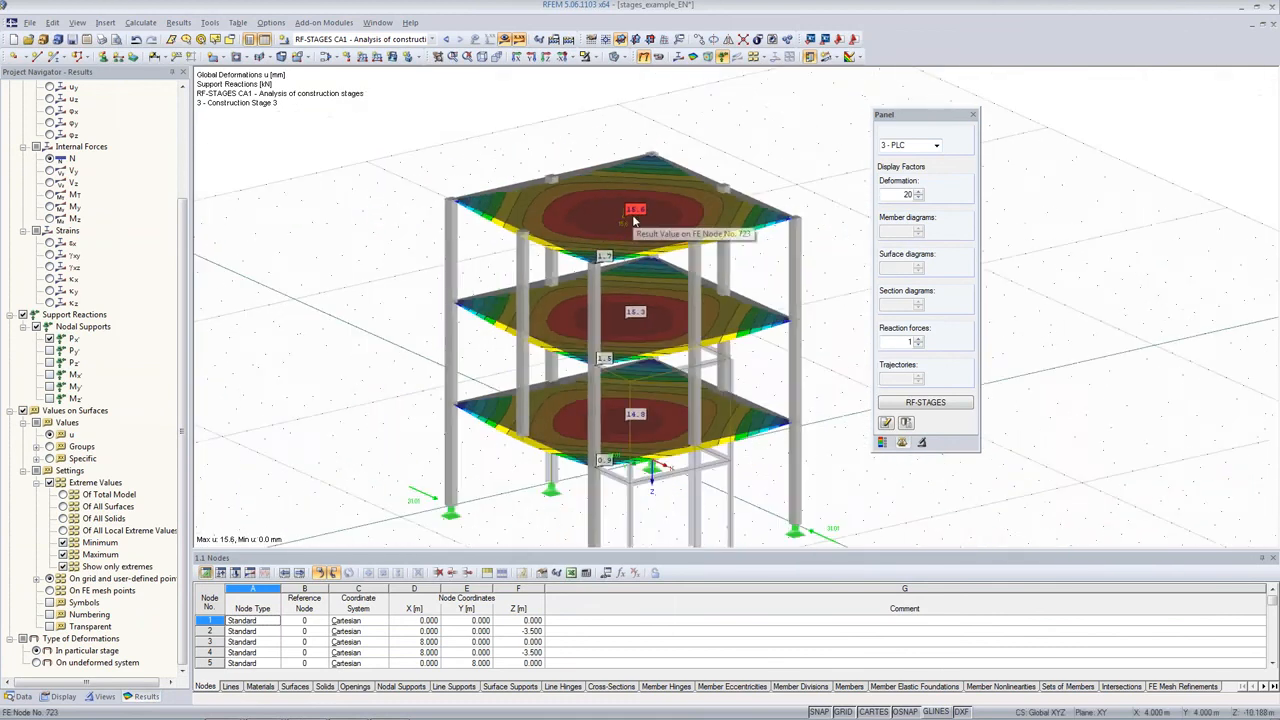
{"action": "scroll", "coordinate": [745, 213], "scroll_direction": "down", "scroll_amount": 1}
{"action": "middle_click_drag", "start_coordinate": [745, 214], "coordinate": [724, 146]}
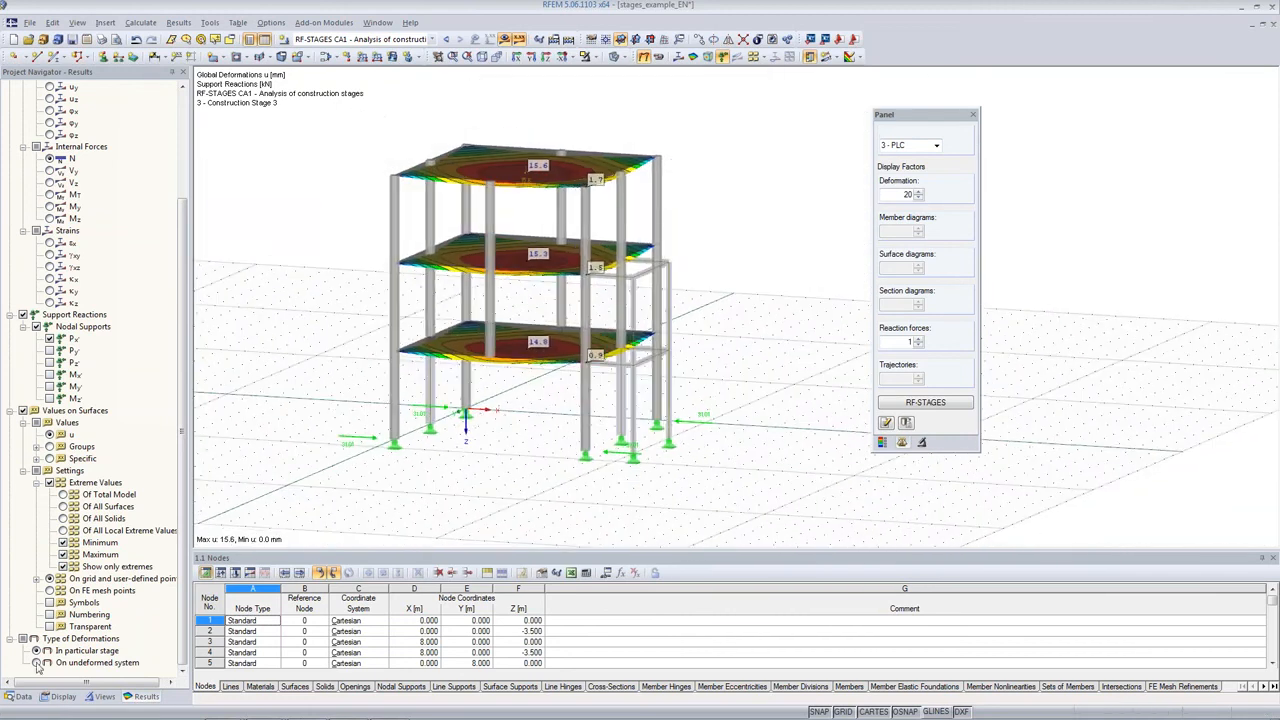
Set the type of deformations to On undeformed system and examine the values on the lower floor slabs.
{"action": "left_click", "coordinate": [35, 663]}
{"action": "scroll", "coordinate": [526, 397], "scroll_direction": "up", "scroll_amount": 1}
{"action": "scroll", "coordinate": [527, 398], "scroll_direction": "up", "scroll_amount": 1}
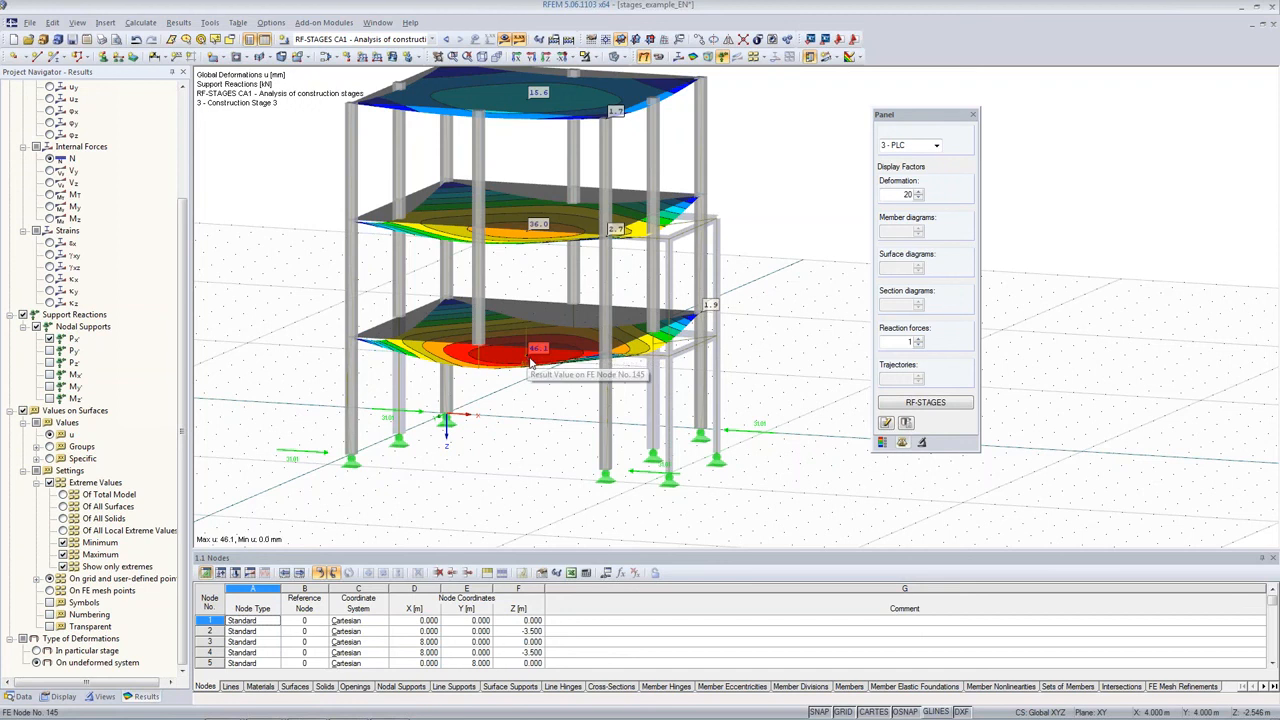
{"action": "scroll", "coordinate": [533, 378], "scroll_direction": "up", "scroll_amount": 1}
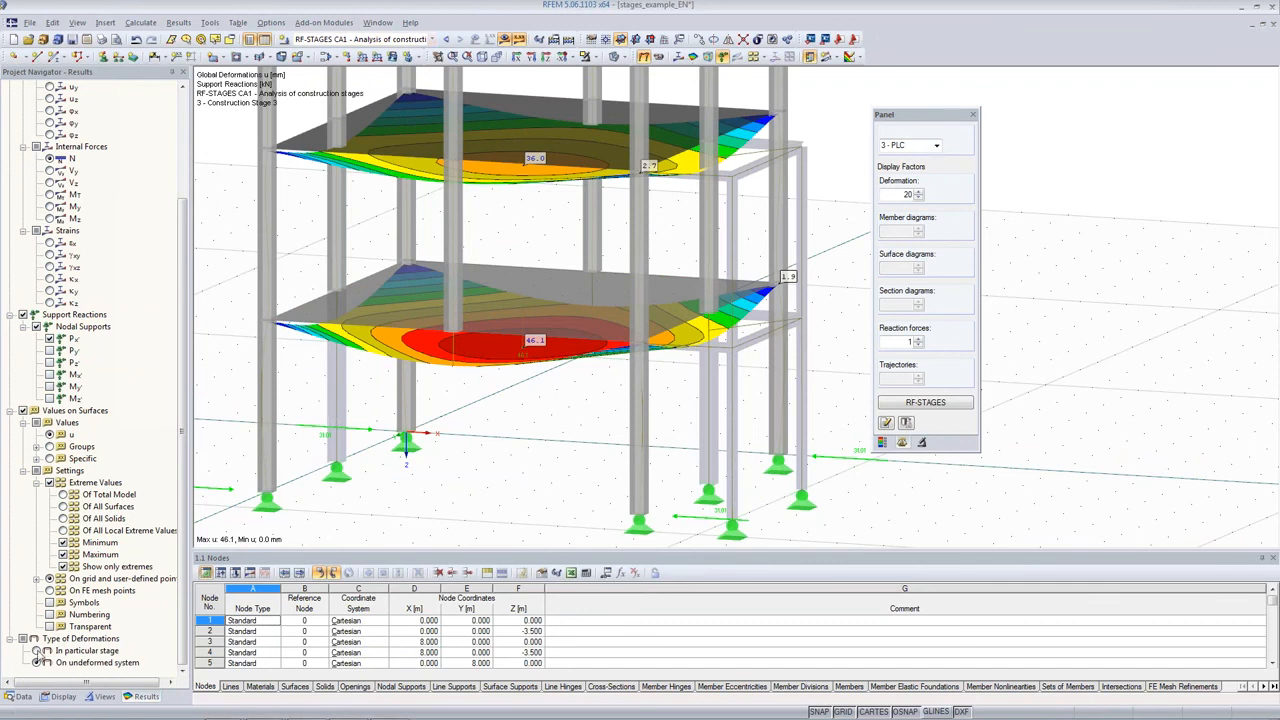
Set the type of deformations back to In particular stage and compare the slab deformation values.
{"action": "left_click", "coordinate": [47, 650]}
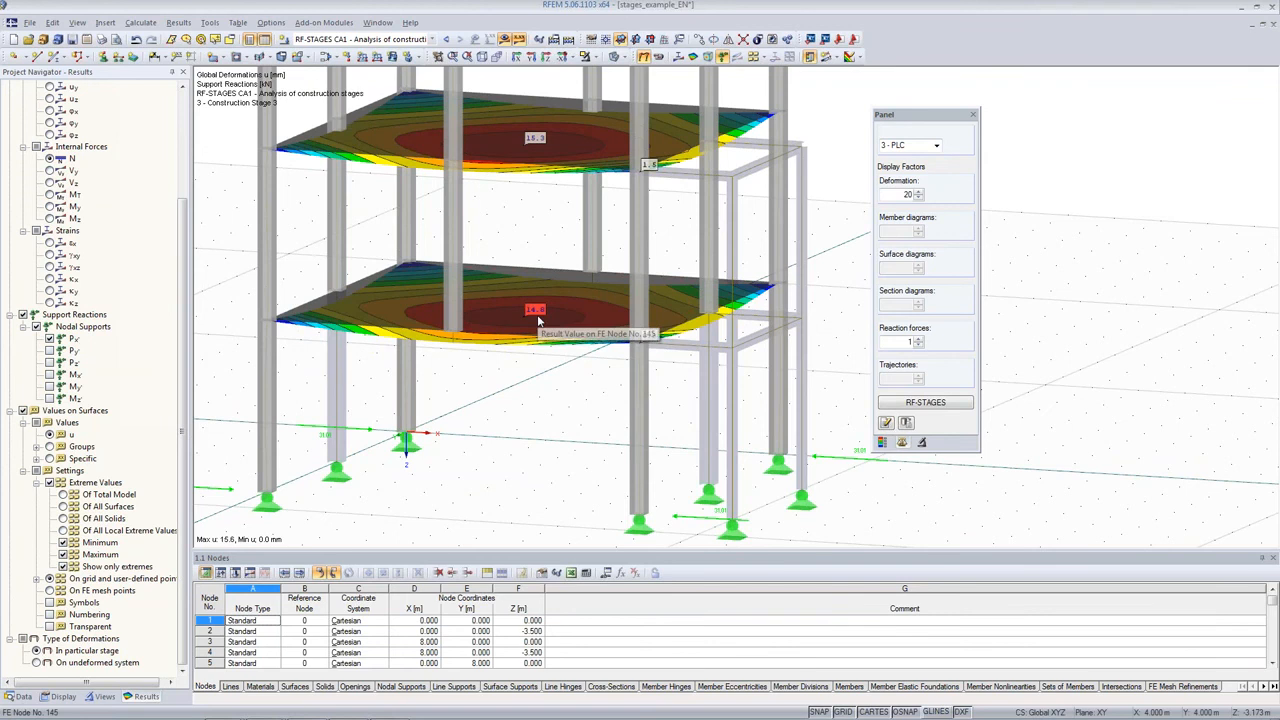
{"action": "scroll", "coordinate": [538, 321], "scroll_direction": "down", "scroll_amount": 3}
{"action": "middle_click_drag", "start_coordinate": [835, 149], "coordinate": [789, 240]}
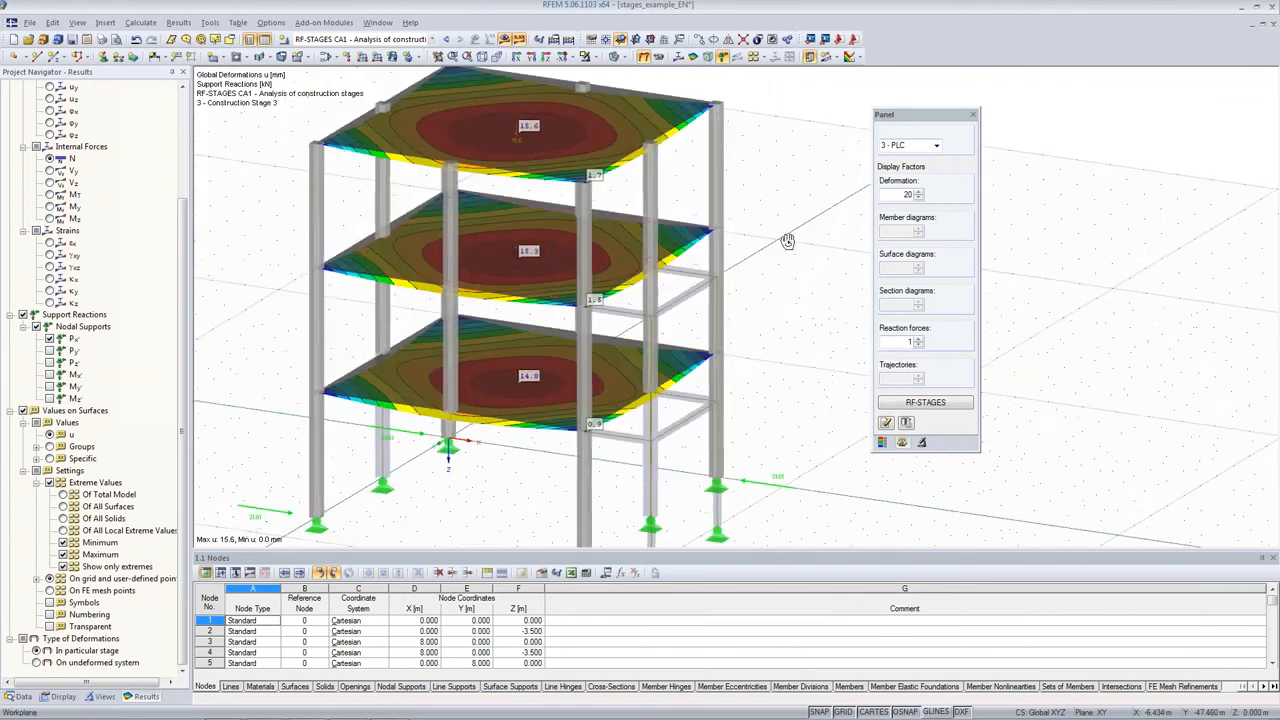
Show the project data tree and review the list of load cases and RF-STAGES result combinations.
{"action": "left_click", "coordinate": [22, 696]}
{"action": "left_click", "coordinate": [432, 39]}
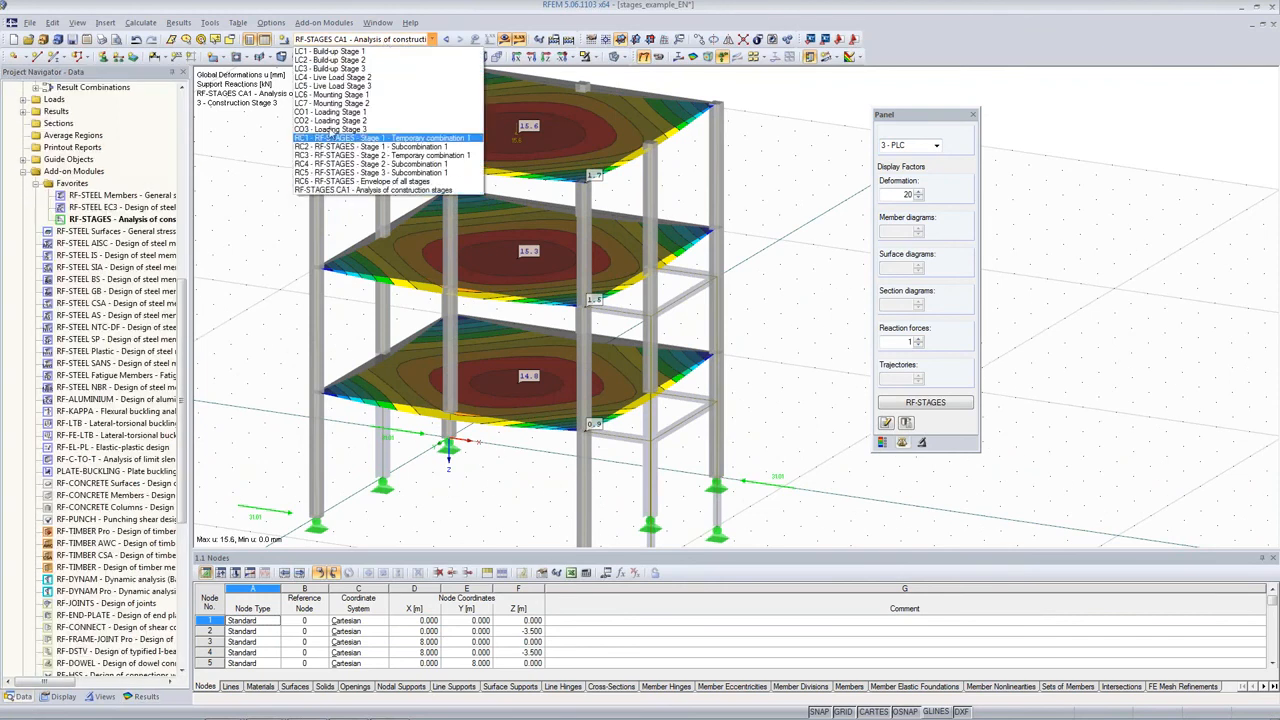
{"action": "left_click", "coordinate": [252, 194]}
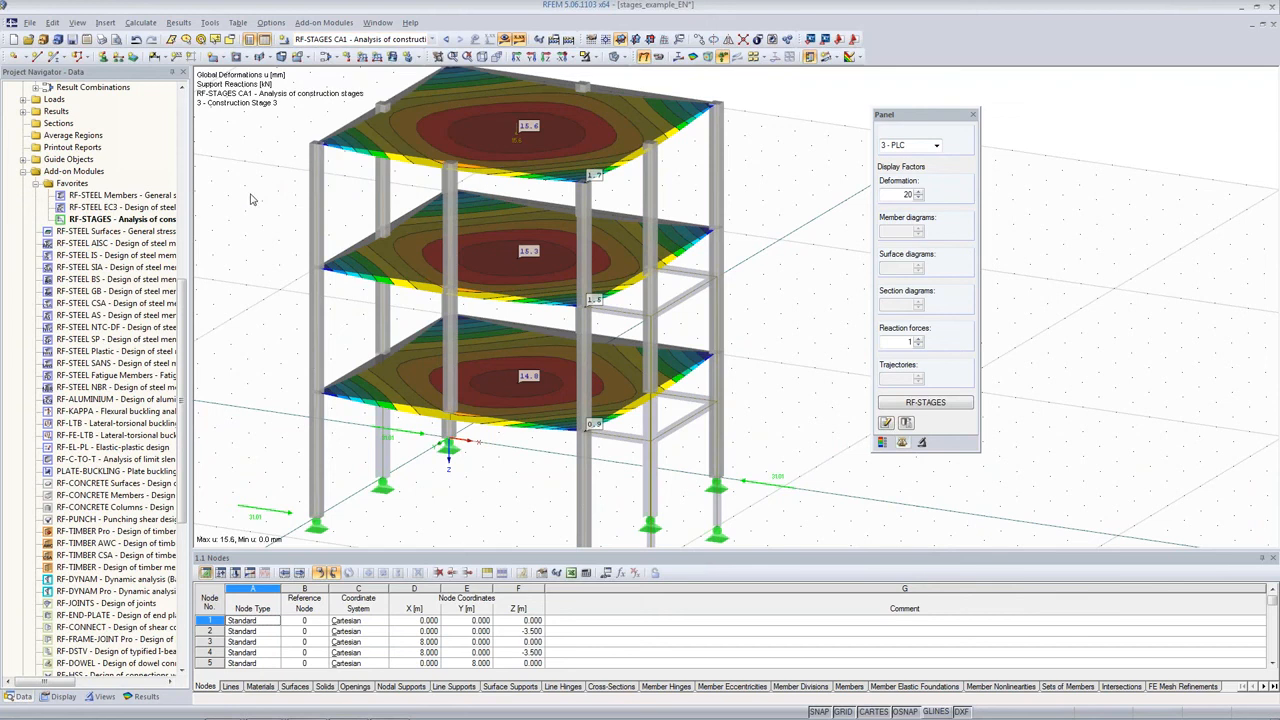
{"action": "double_click", "coordinate": [115, 196]}
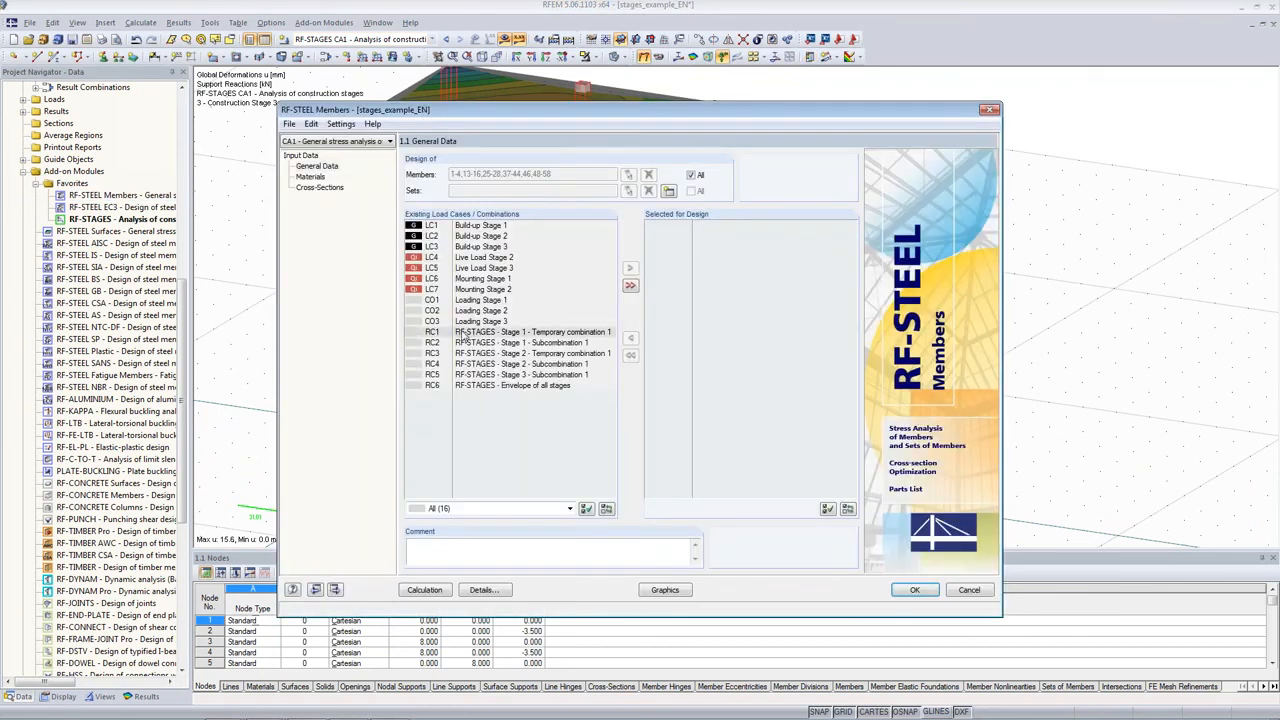
{"action": "left_click", "coordinate": [462, 332]}
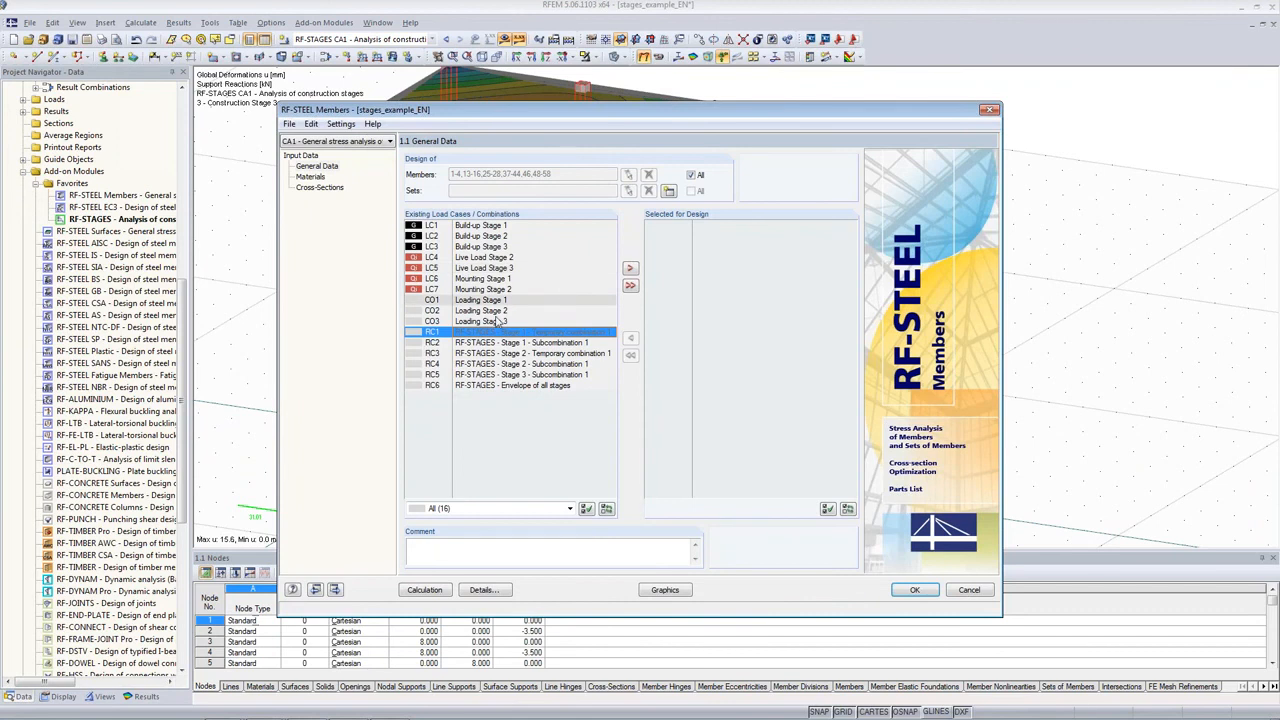
{"action": "left_click_drag", "start_coordinate": [495, 386], "coordinate": [735, 228]}
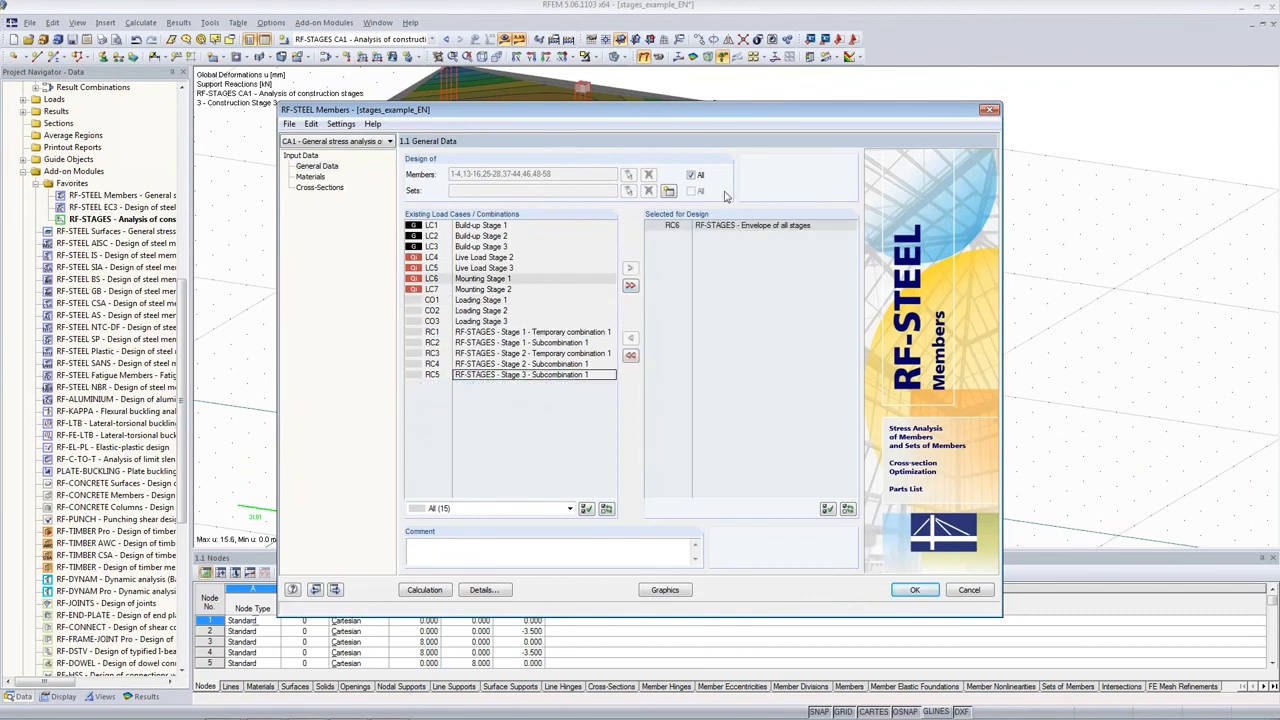
{"action": "left_click", "coordinate": [690, 175]}
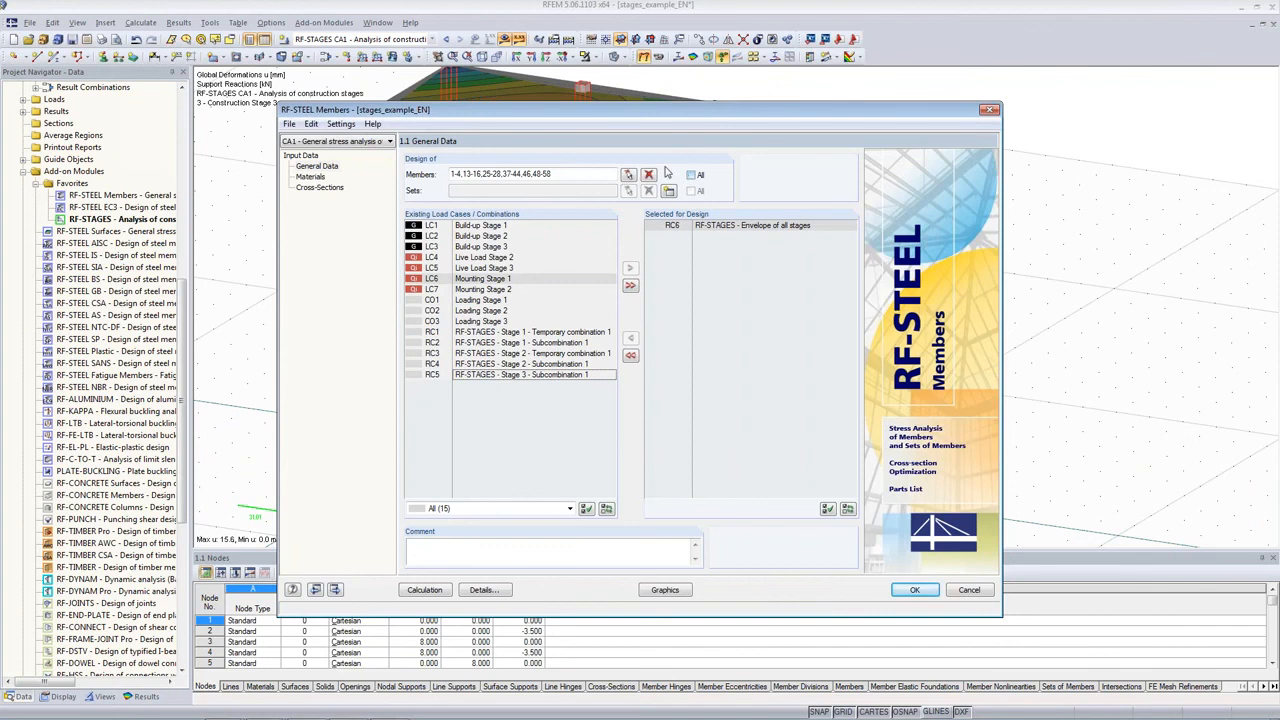
{"action": "left_click", "coordinate": [648, 175]}
{"action": "left_click", "coordinate": [628, 175]}
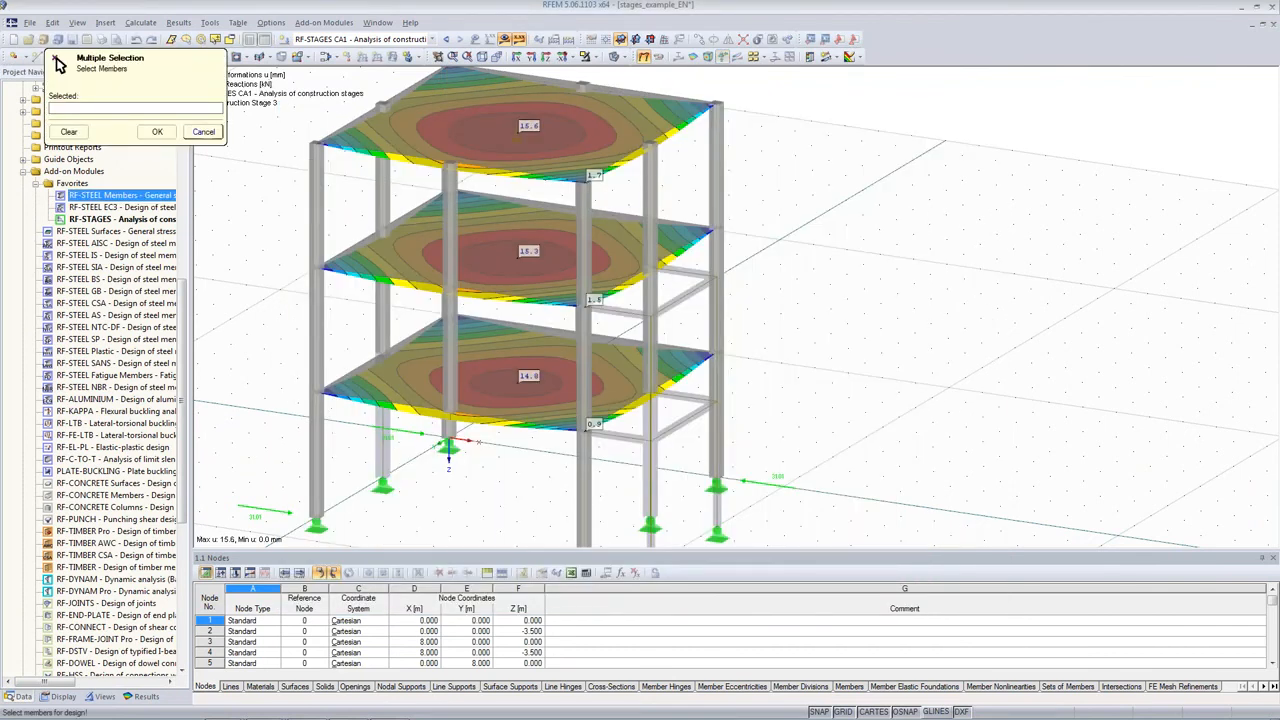
{"action": "left_click", "coordinate": [505, 39]}
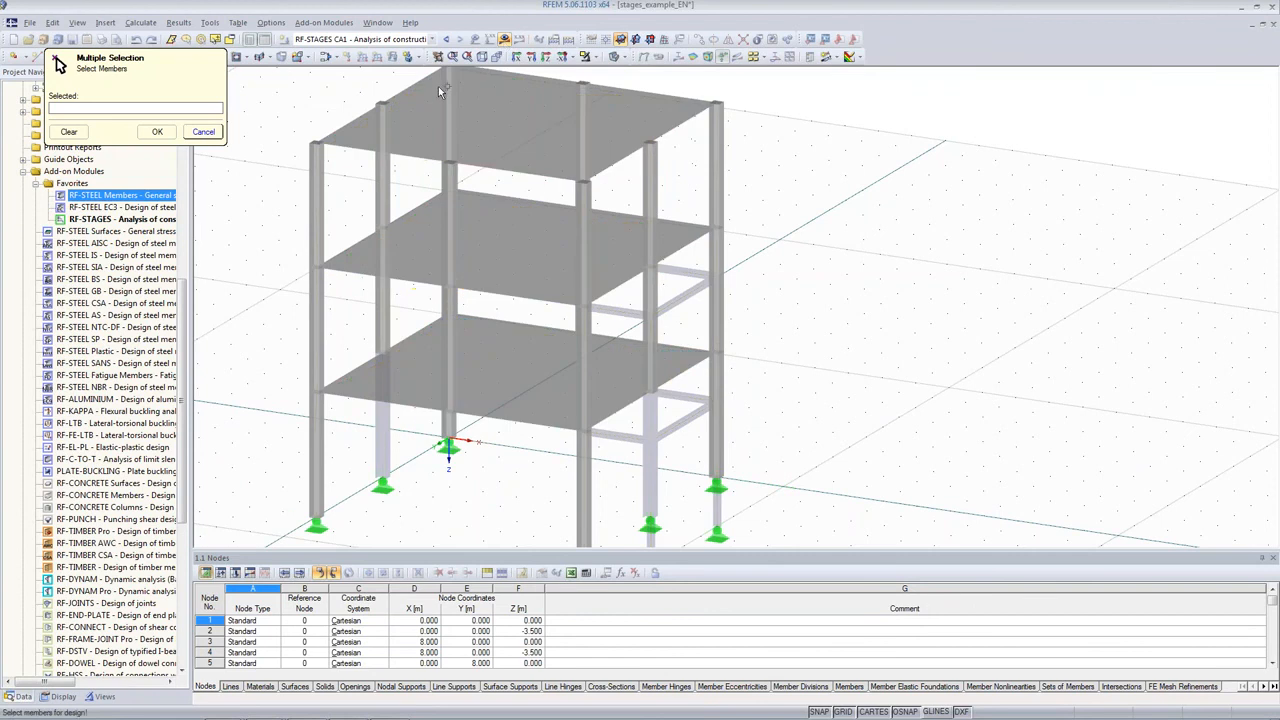
{"action": "scroll", "coordinate": [620, 172], "scroll_direction": "down", "scroll_amount": 2}
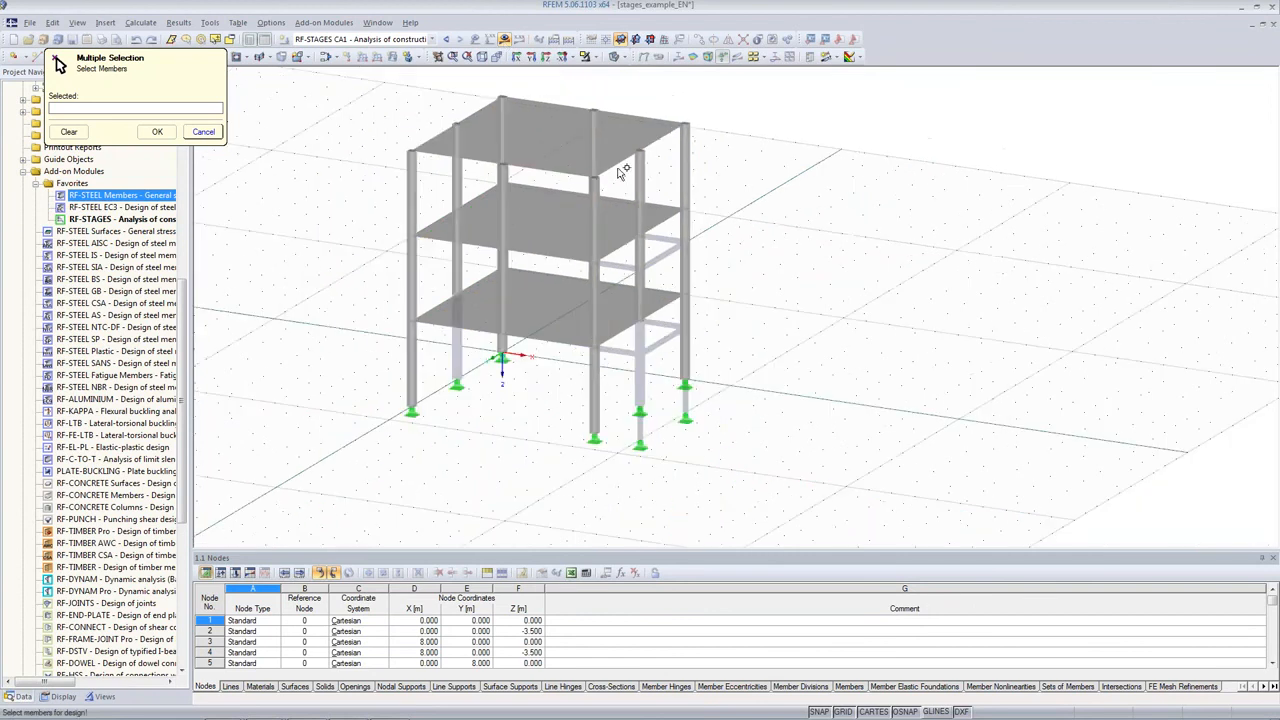
{"action": "scroll", "coordinate": [620, 172], "scroll_direction": "down", "scroll_amount": 1}
{"action": "left_click", "coordinate": [432, 39]}
{"action": "left_click", "coordinate": [400, 48]}
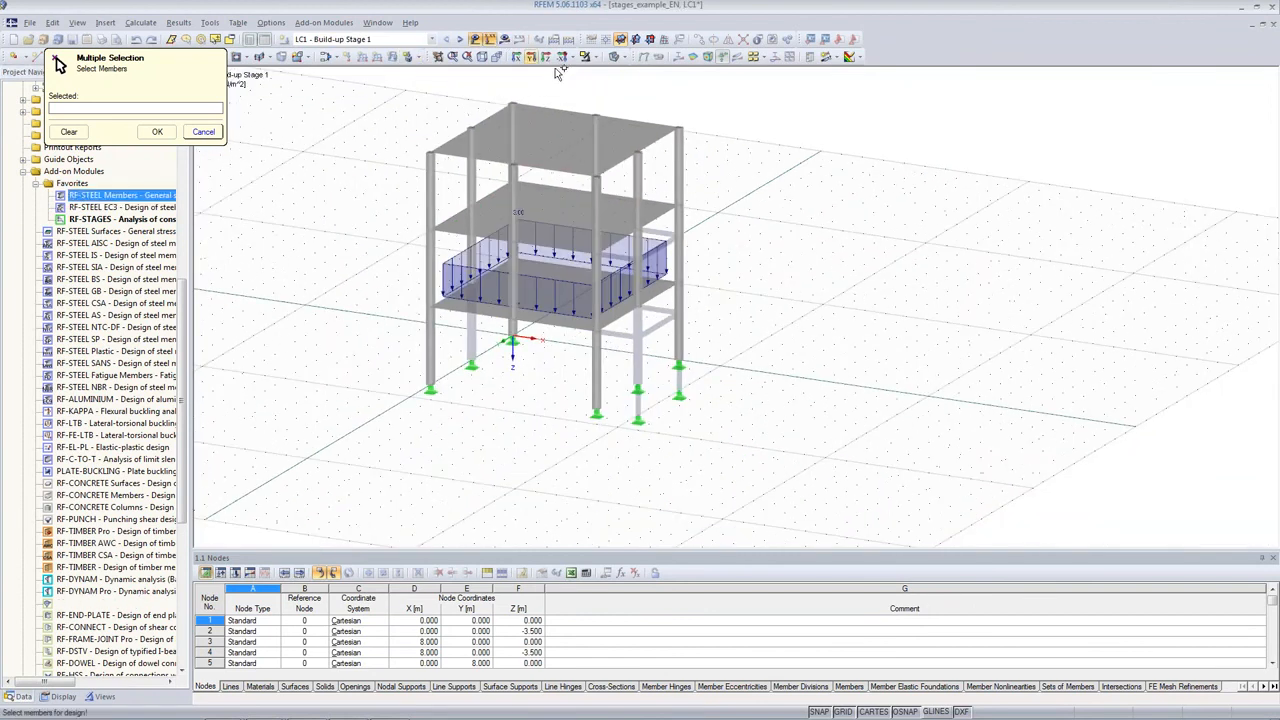
{"action": "left_click", "coordinate": [598, 58]}
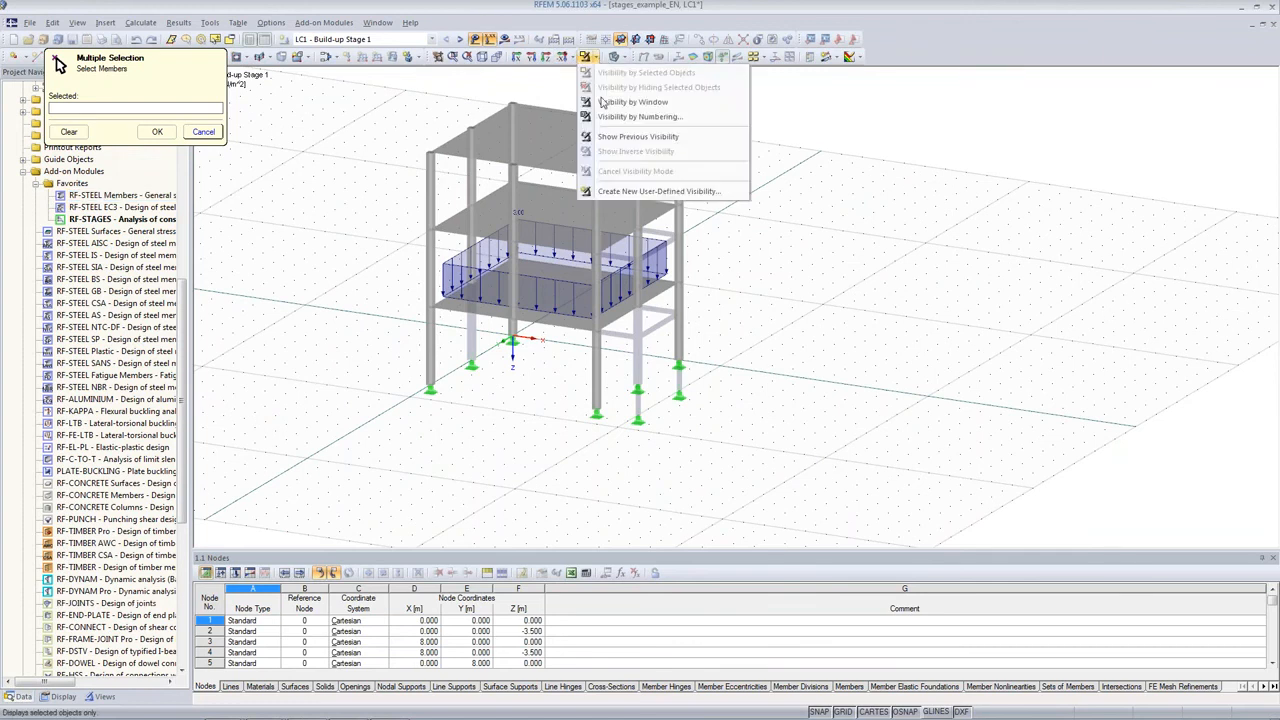
{"action": "left_click", "coordinate": [432, 39]}
{"action": "left_click", "coordinate": [380, 190]}
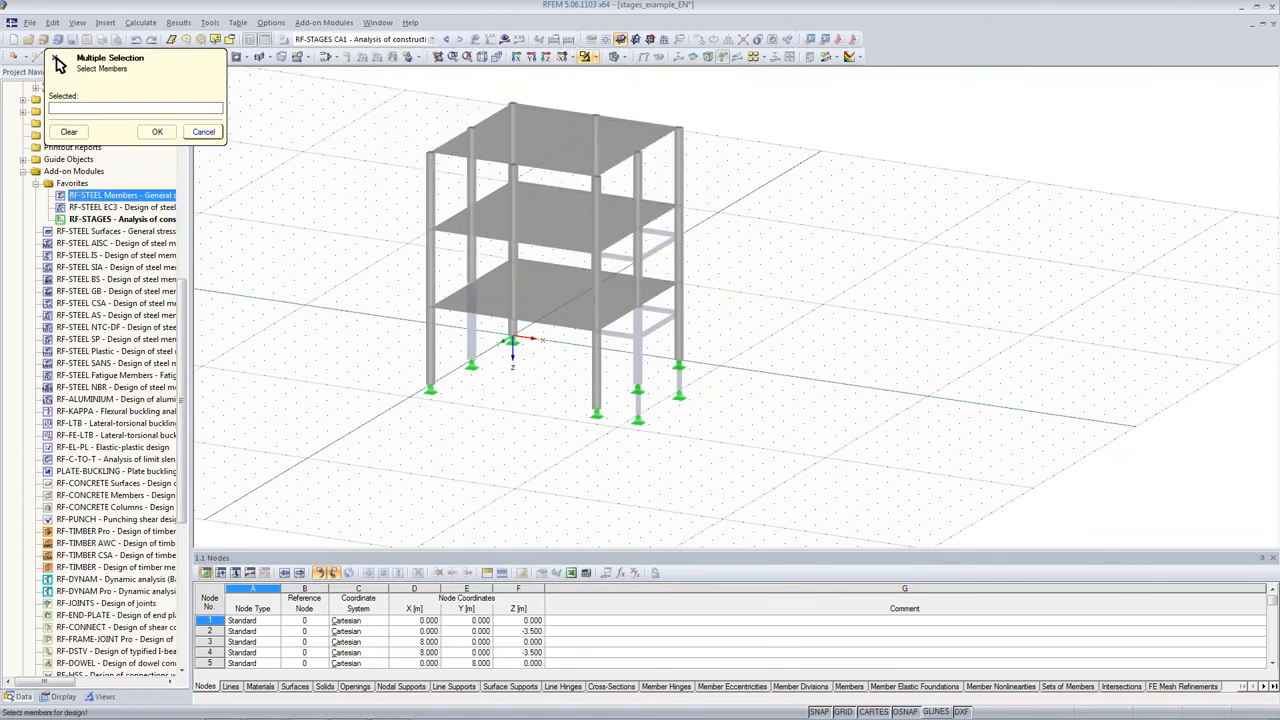
{"action": "left_click", "coordinate": [203, 131]}
{"action": "left_click", "coordinate": [908, 592]}
{"action": "left_click", "coordinate": [639, 387]}
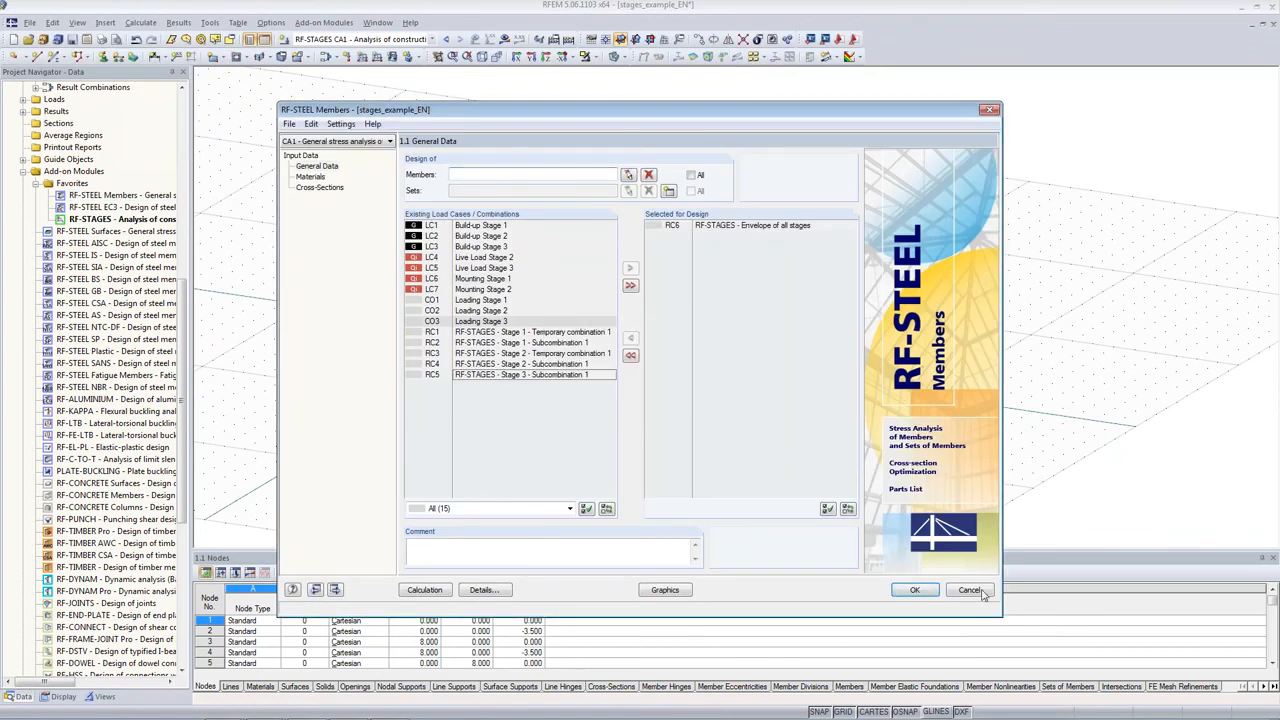
{"action": "left_click", "coordinate": [969, 590]}
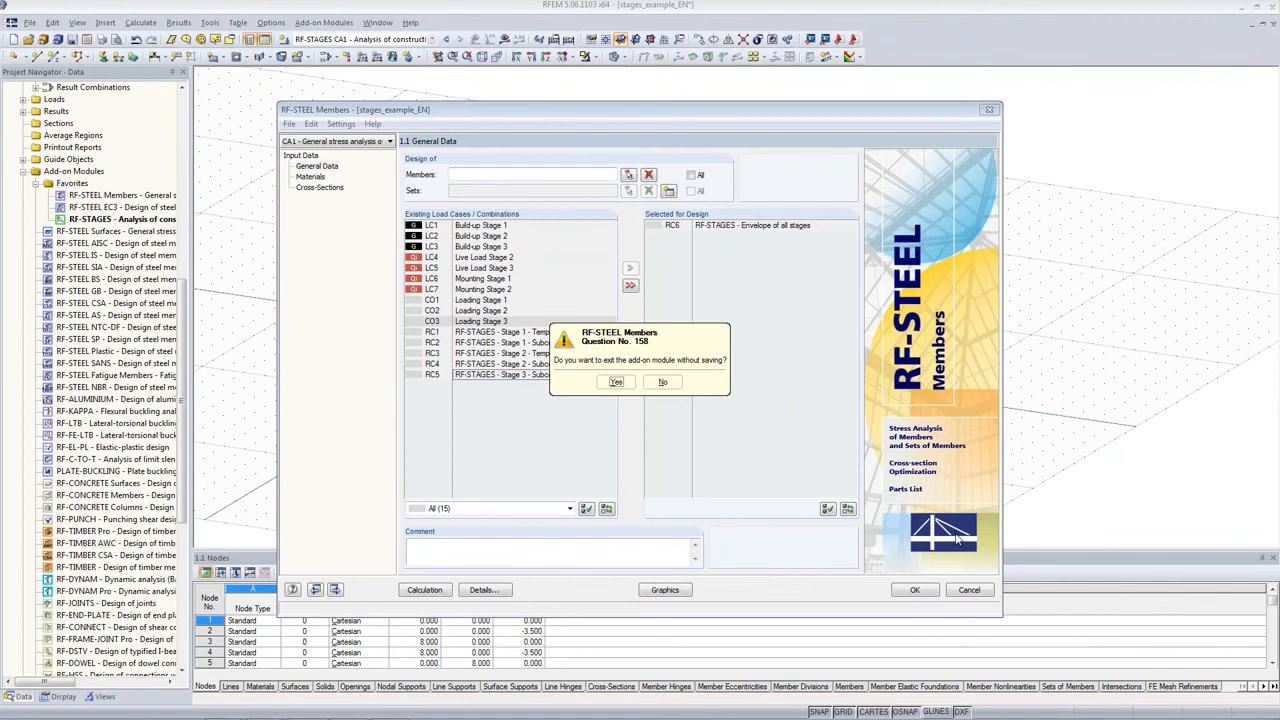
{"action": "key", "text": "Return"}
Display Construction Stage 1 with results hidden, and select members 46 and 48 and combination RC6 for design in RF-STEEL Members.
{"action": "left_click", "coordinate": [517, 57]}
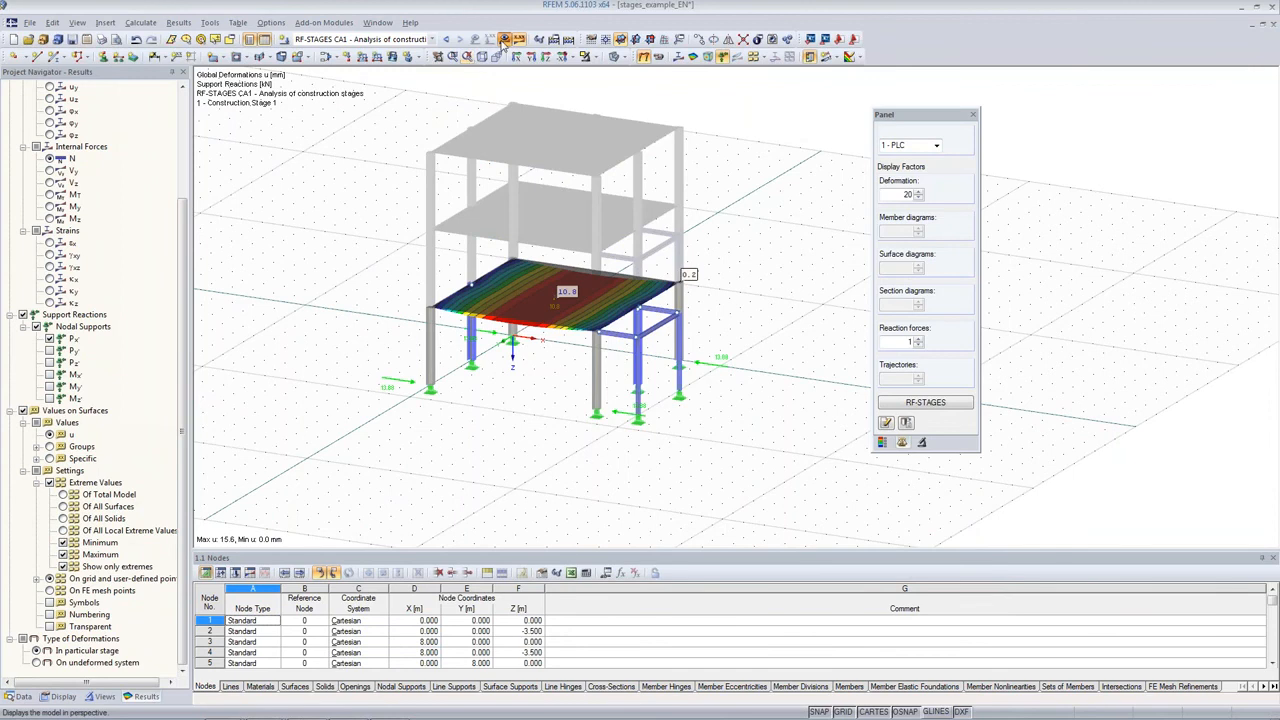
{"action": "left_click", "coordinate": [505, 39]}
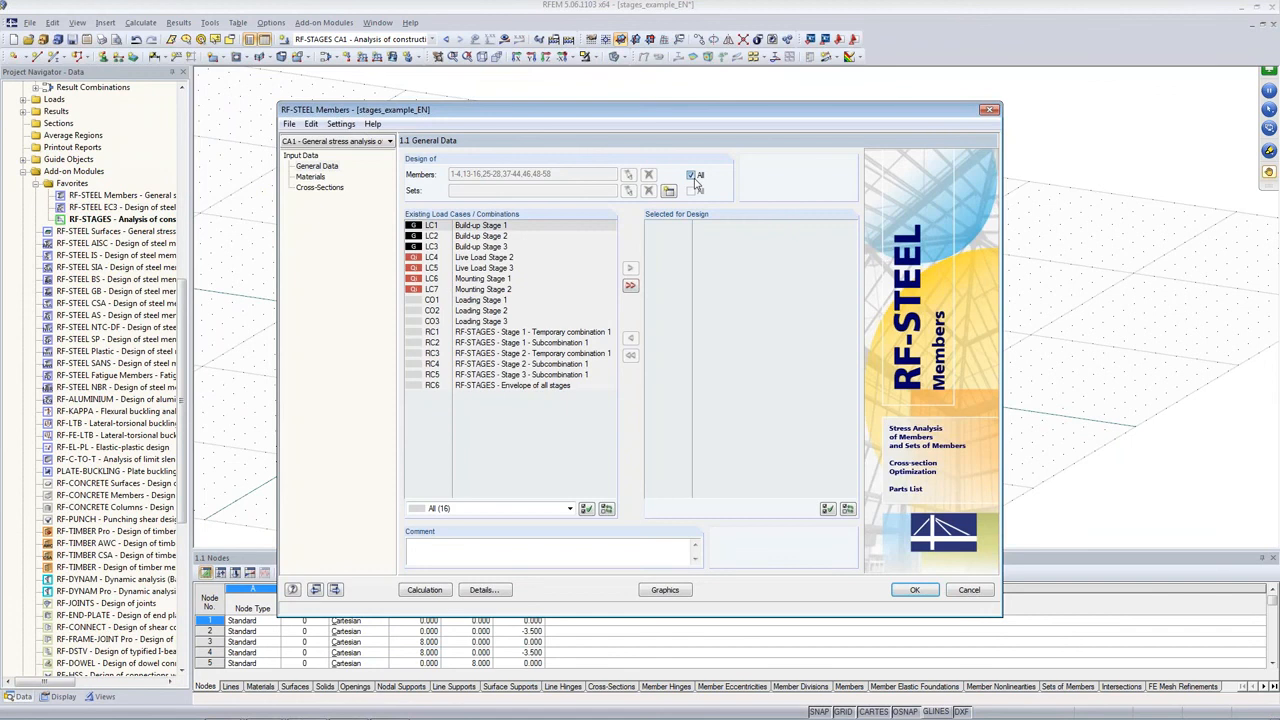
{"action": "left_click", "coordinate": [691, 175]}
{"action": "left_click", "coordinate": [628, 174]}
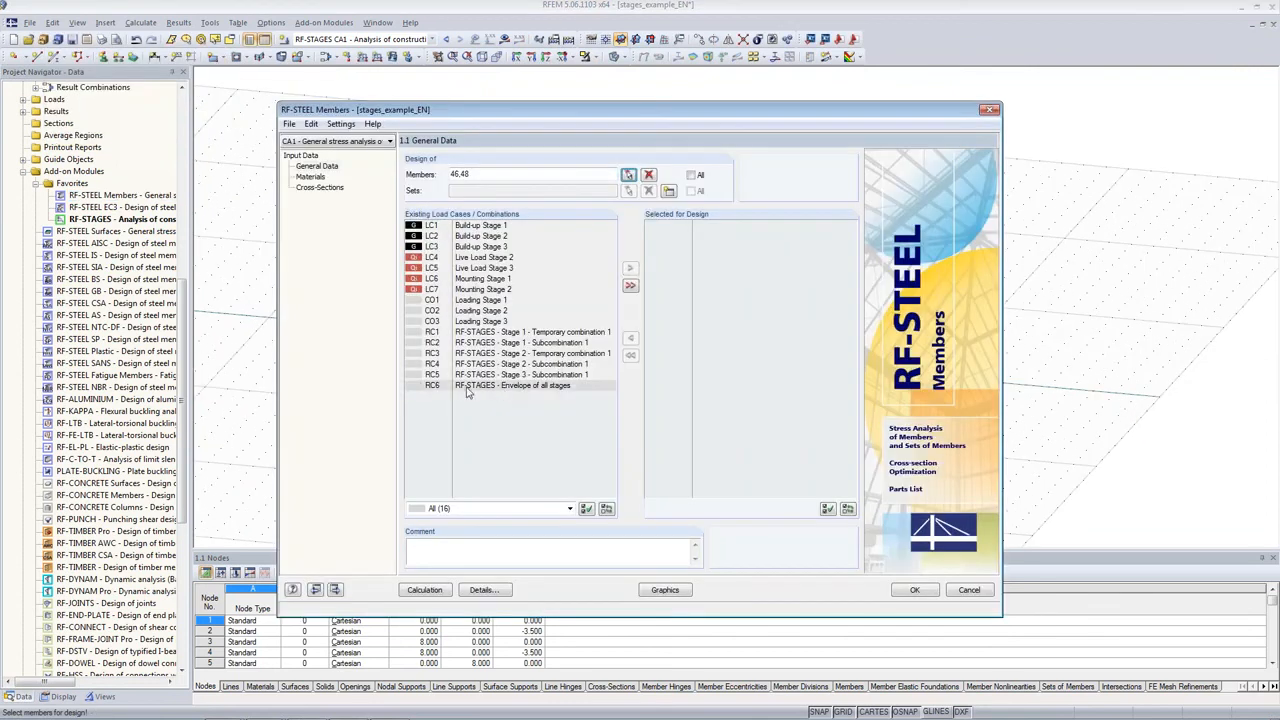
{"action": "left_click", "coordinate": [466, 387]}
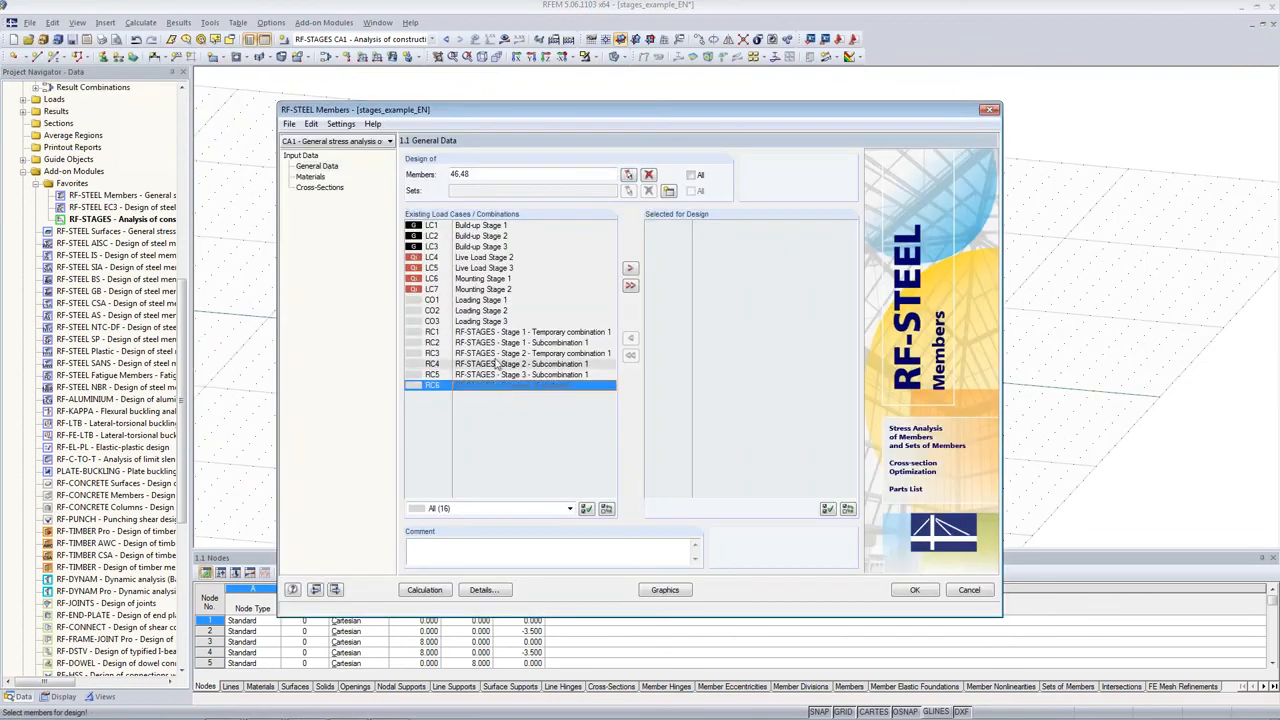
{"action": "left_click", "coordinate": [630, 268]}
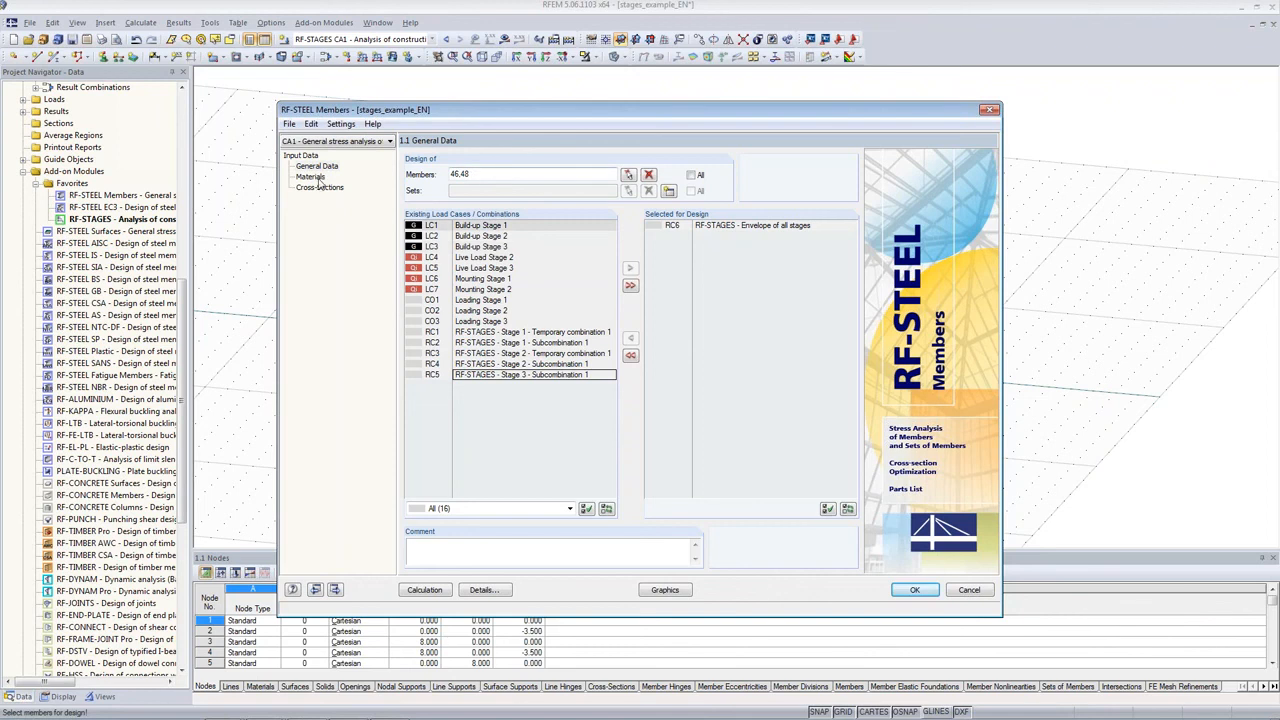
Set the stress method for result combinations to Stresses from internal forces and run the RF-STEEL Members stress calculation.
{"action": "left_click", "coordinate": [484, 589]}
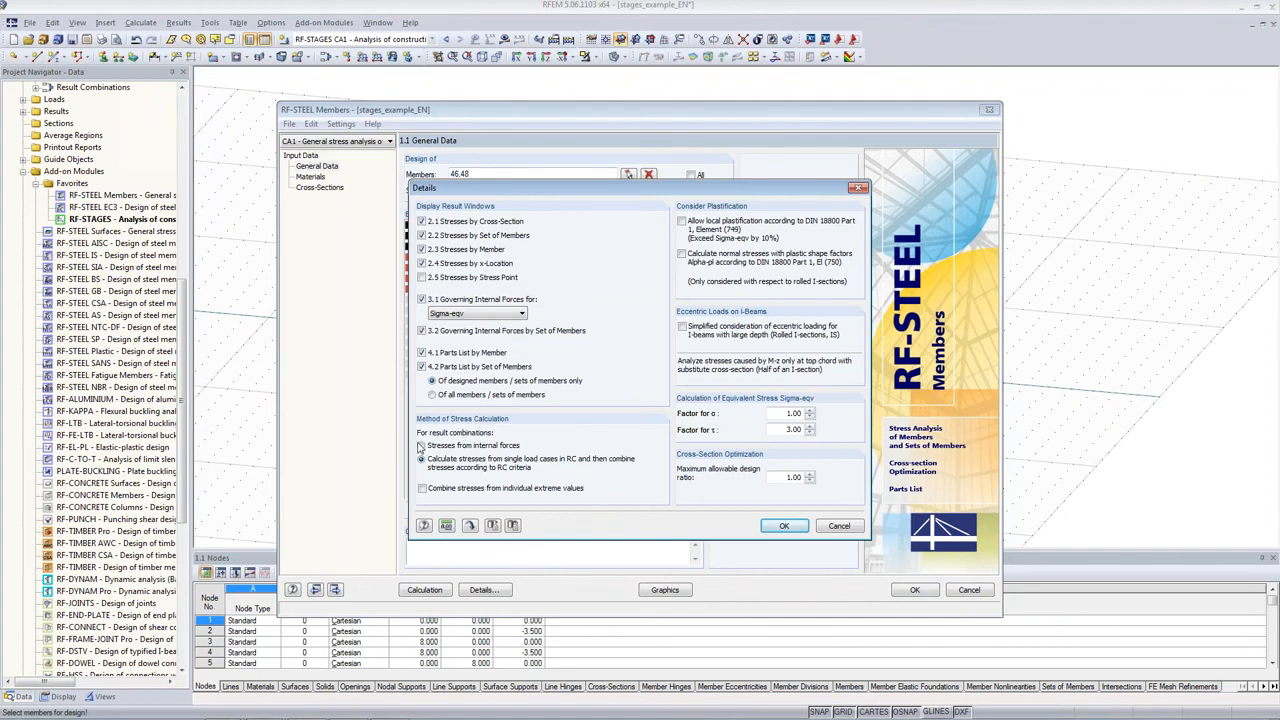
{"action": "left_click", "coordinate": [455, 446]}
{"action": "left_click", "coordinate": [781, 527]}
{"action": "left_click", "coordinate": [922, 592]}
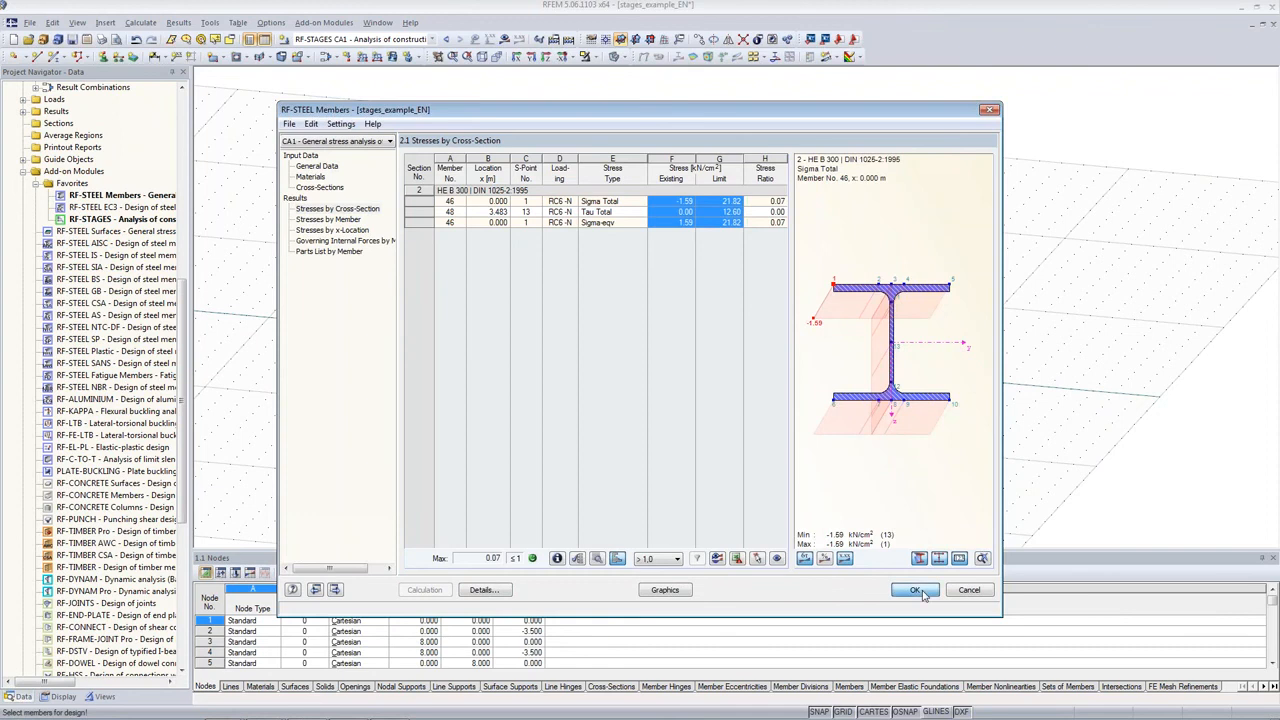
{"action": "middle_click_drag", "start_coordinate": [940, 286], "coordinate": [885, 345], "text": "ctrl"}
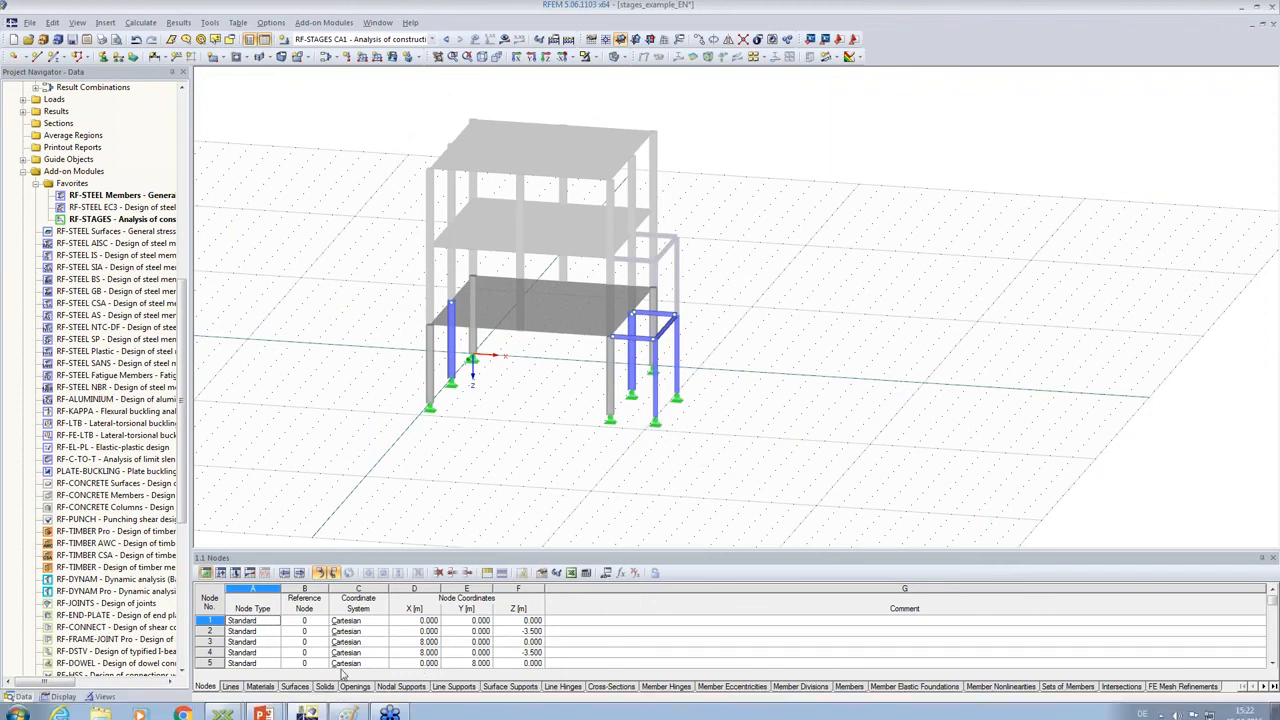
Switch to the PowerPoint slide show stages_EN2 and advance past Features in RF-STAGES to the Additional Information slide.
{"action": "mouse_move", "coordinate": [258, 712]}
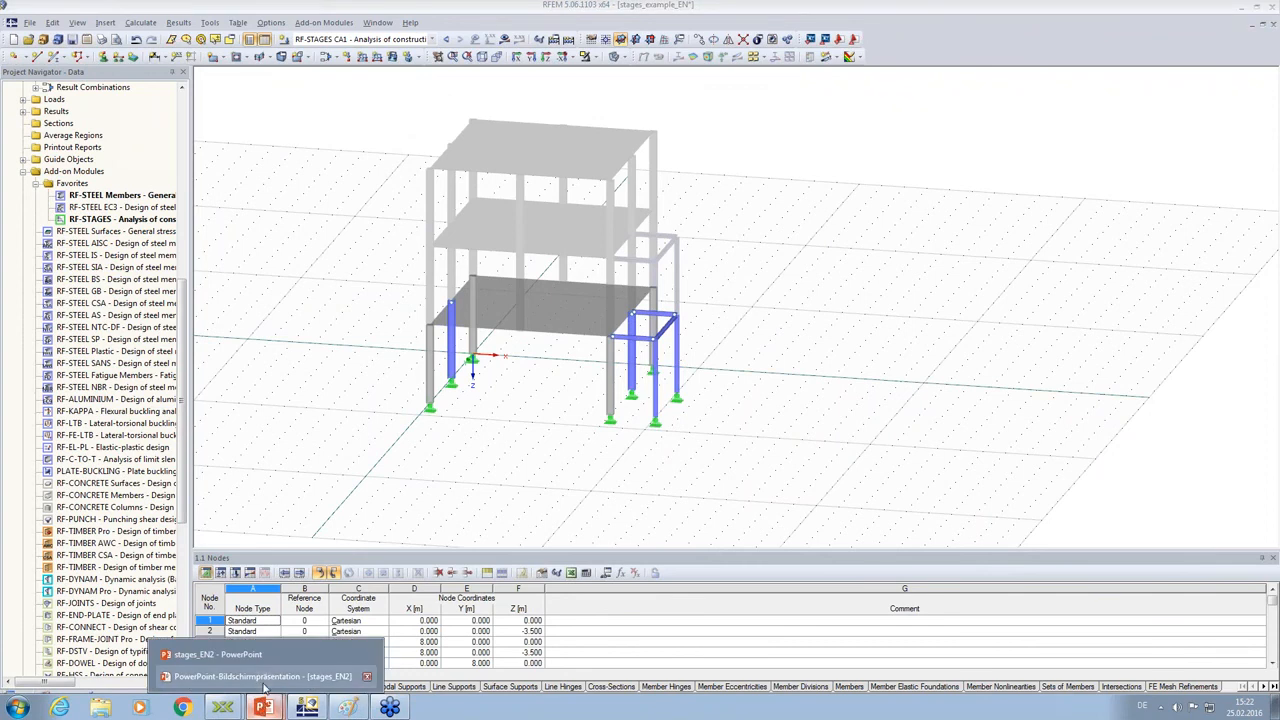
{"action": "left_click", "coordinate": [264, 679]}
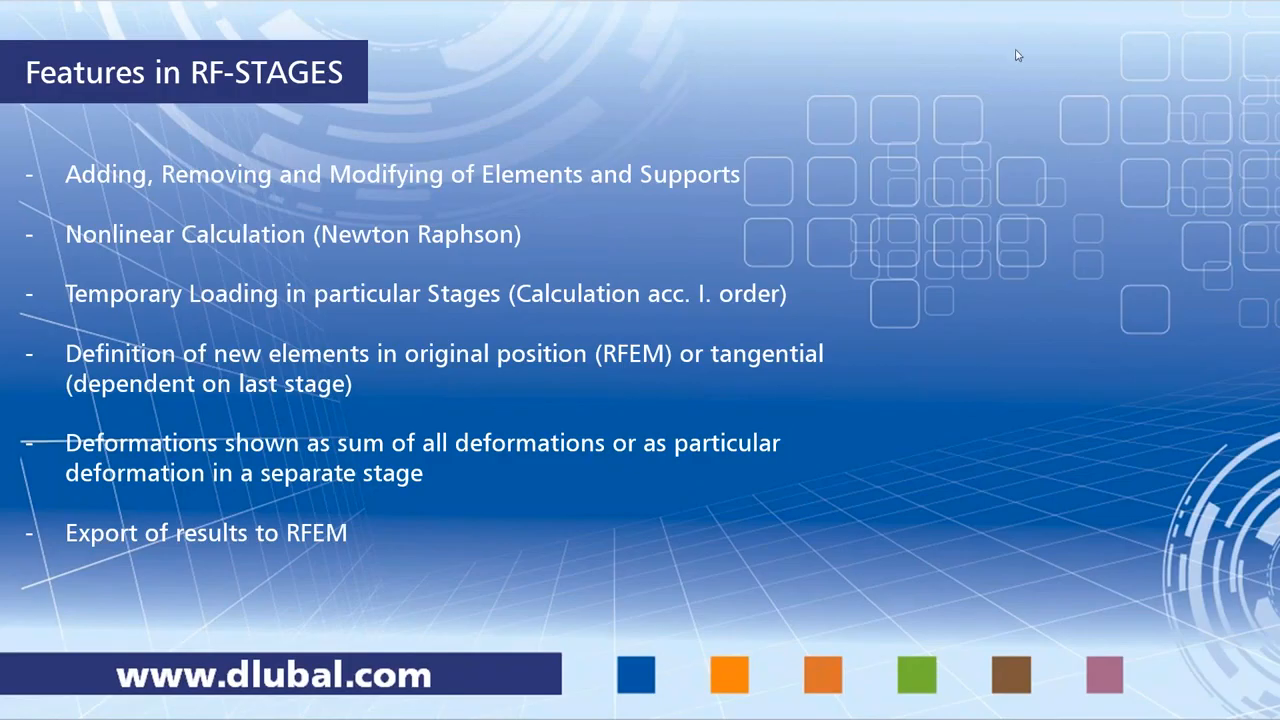
{"action": "left_click", "coordinate": [713, 188]}
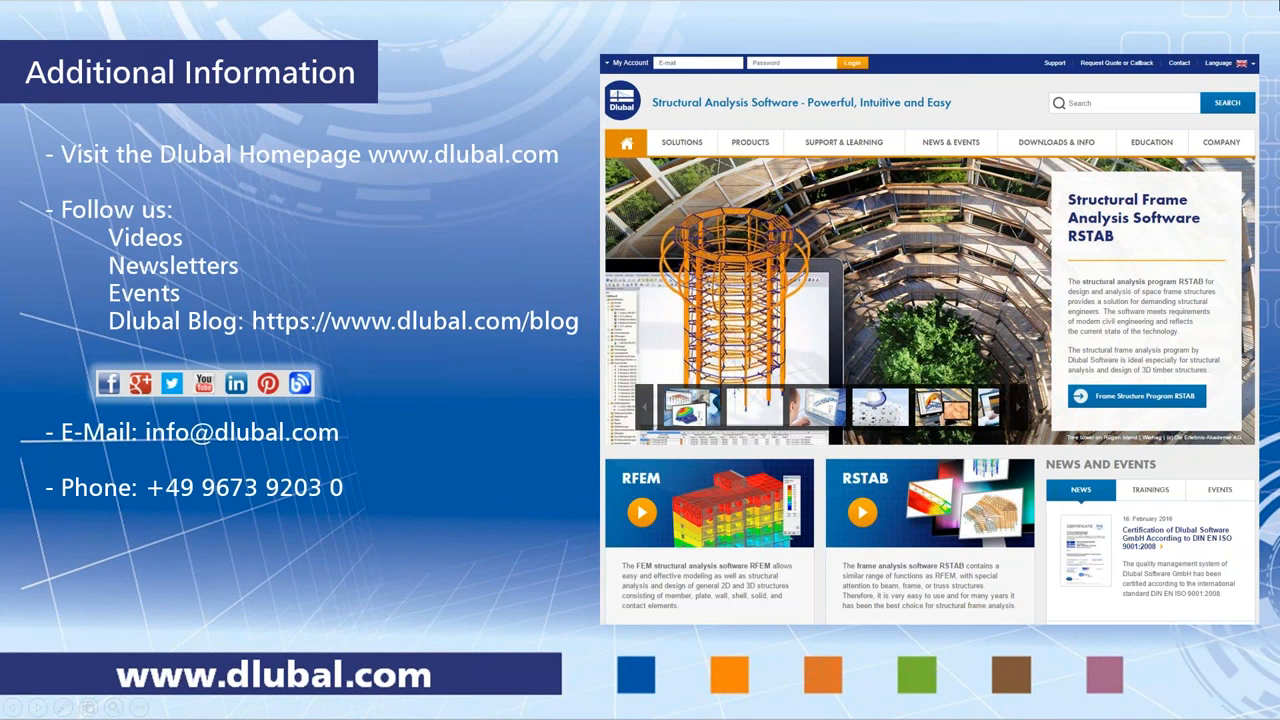